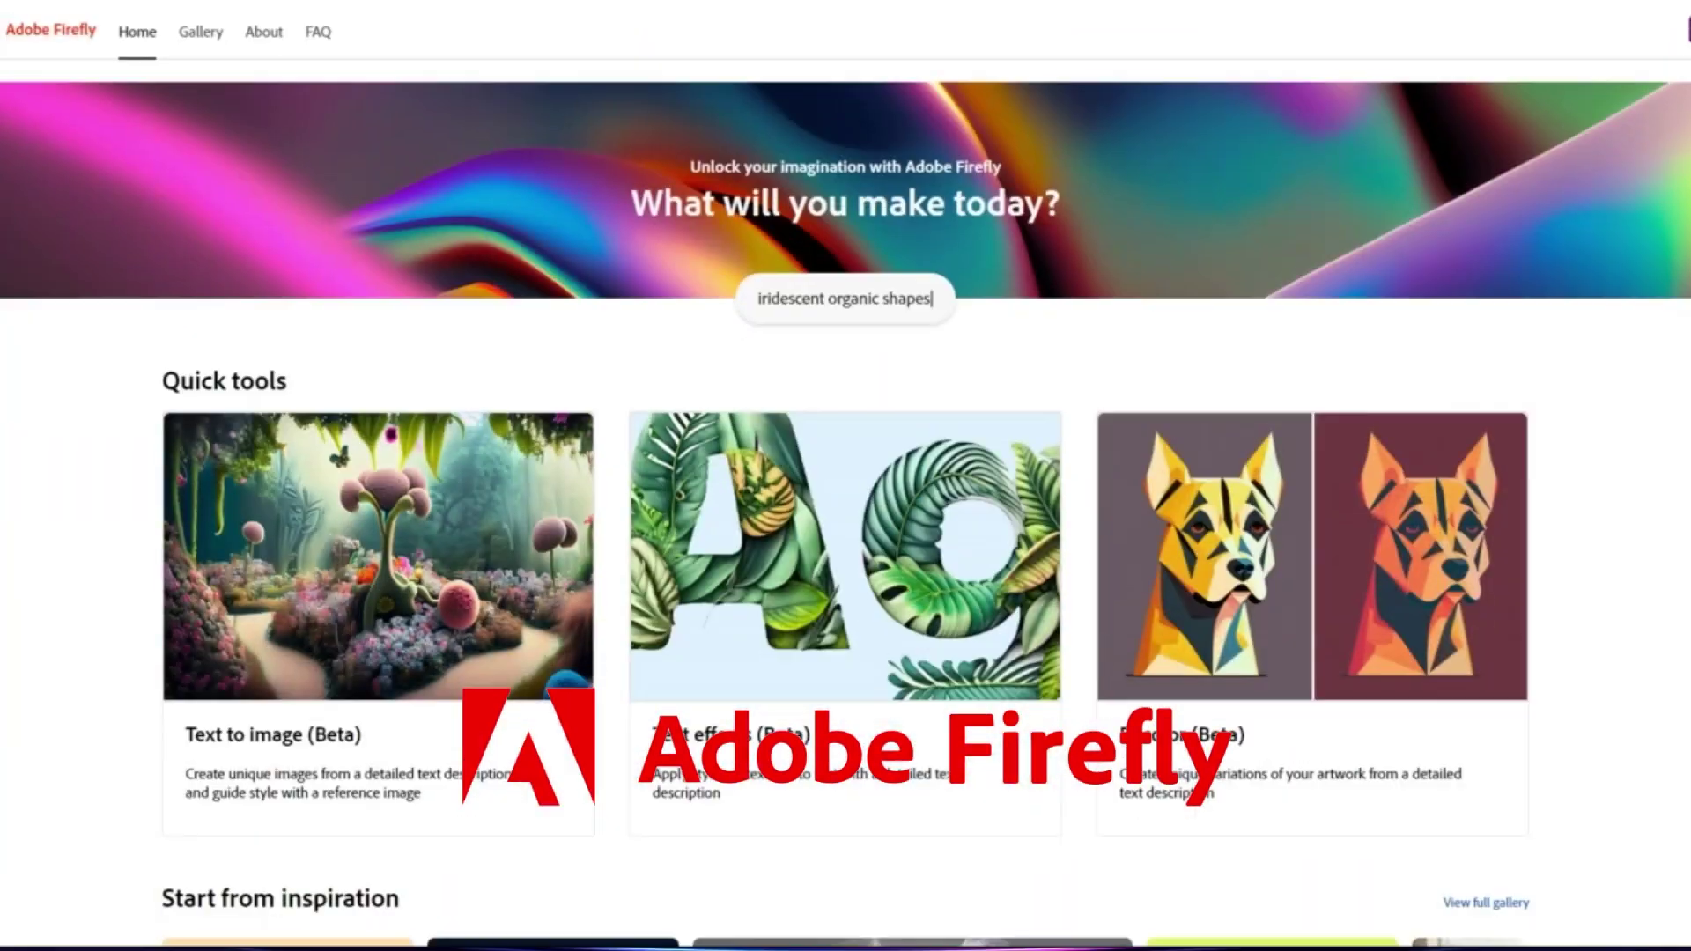
Replace the Highly detailed llama prompt text with 'close-up of sci fi suit'.
scroll(845, 475, "down", 2)
scroll(846, 476, "down", 5)
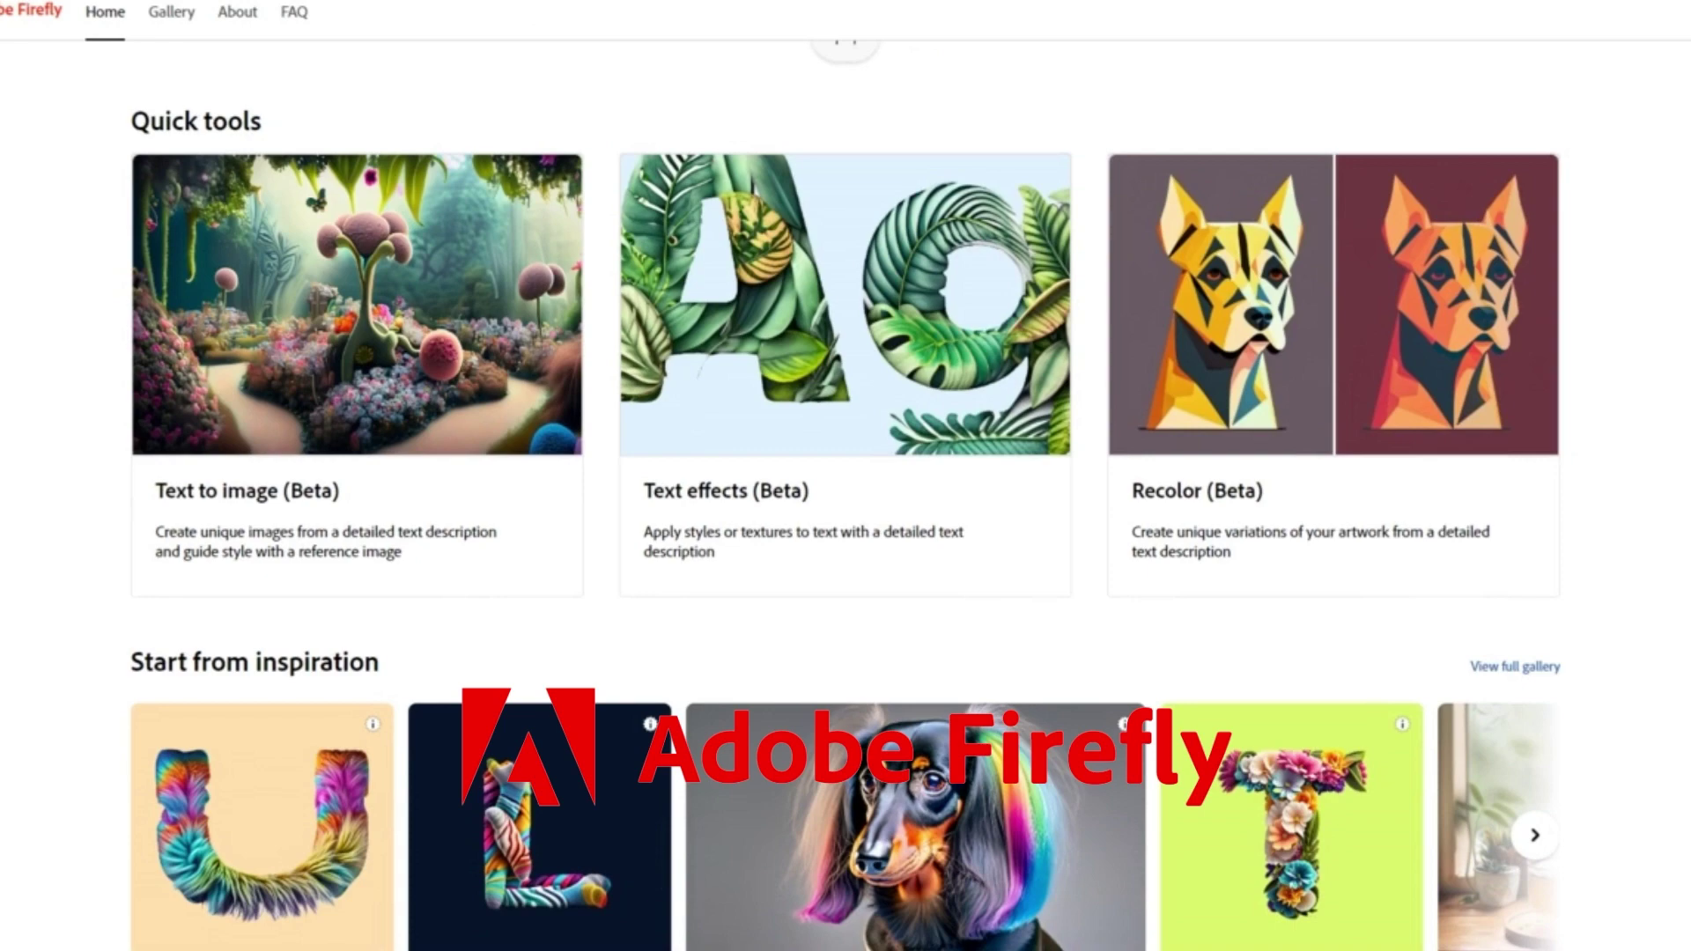
scroll(333, 800, "down", 4)
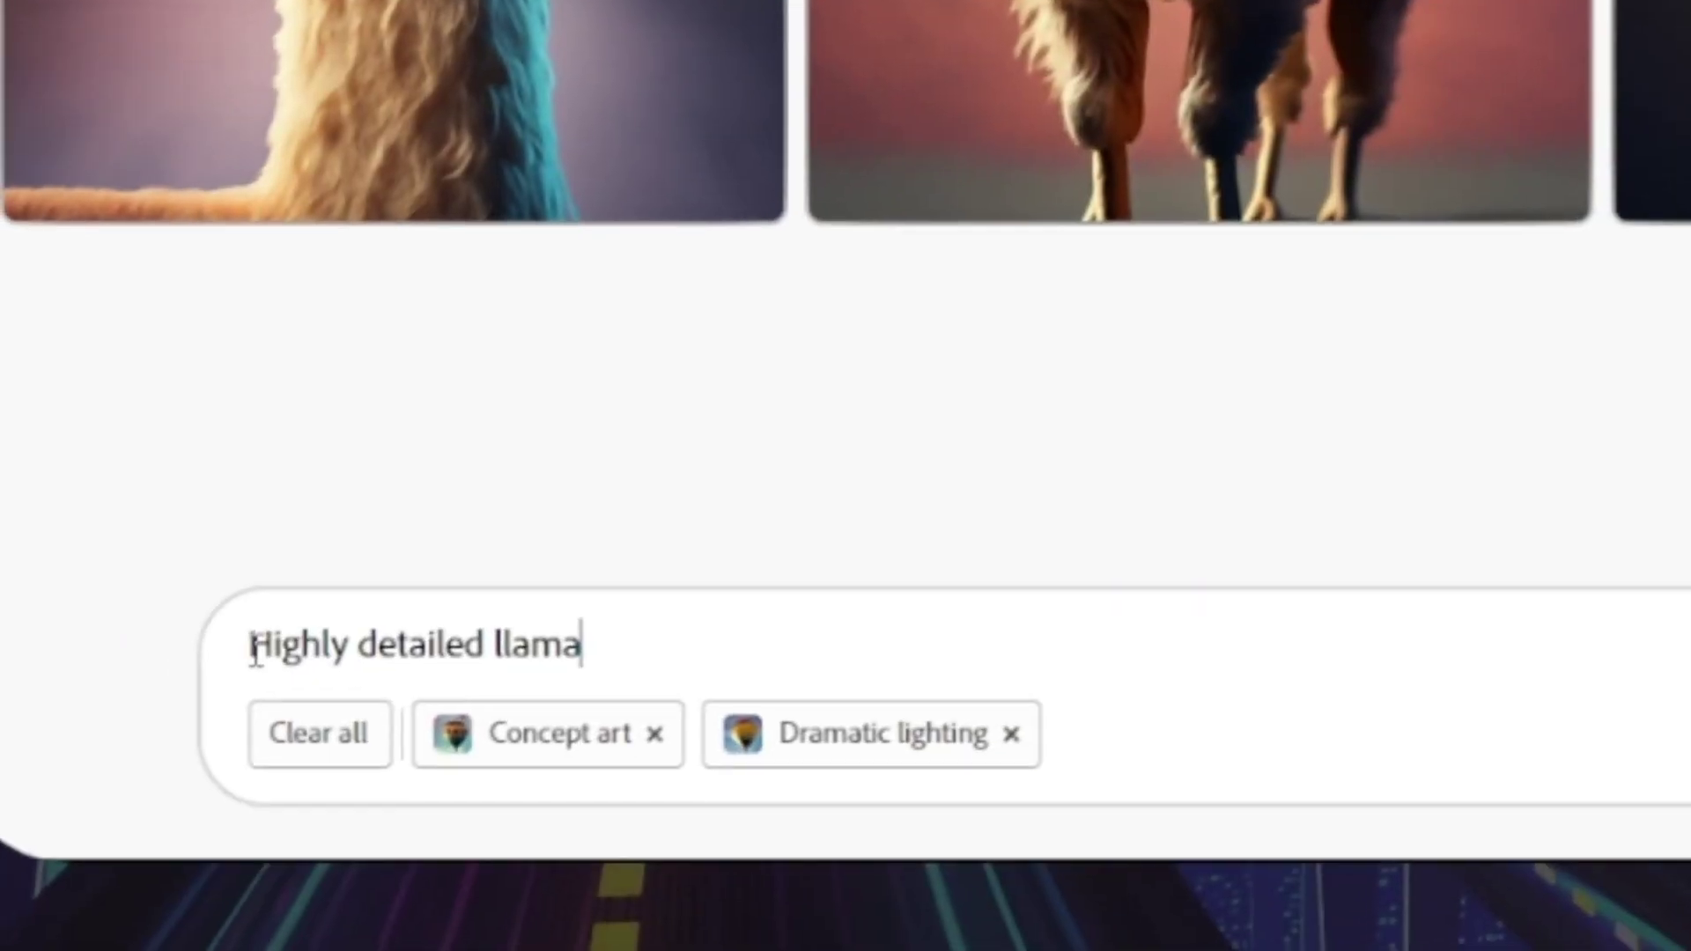
left_click_drag(254, 656, 736, 648)
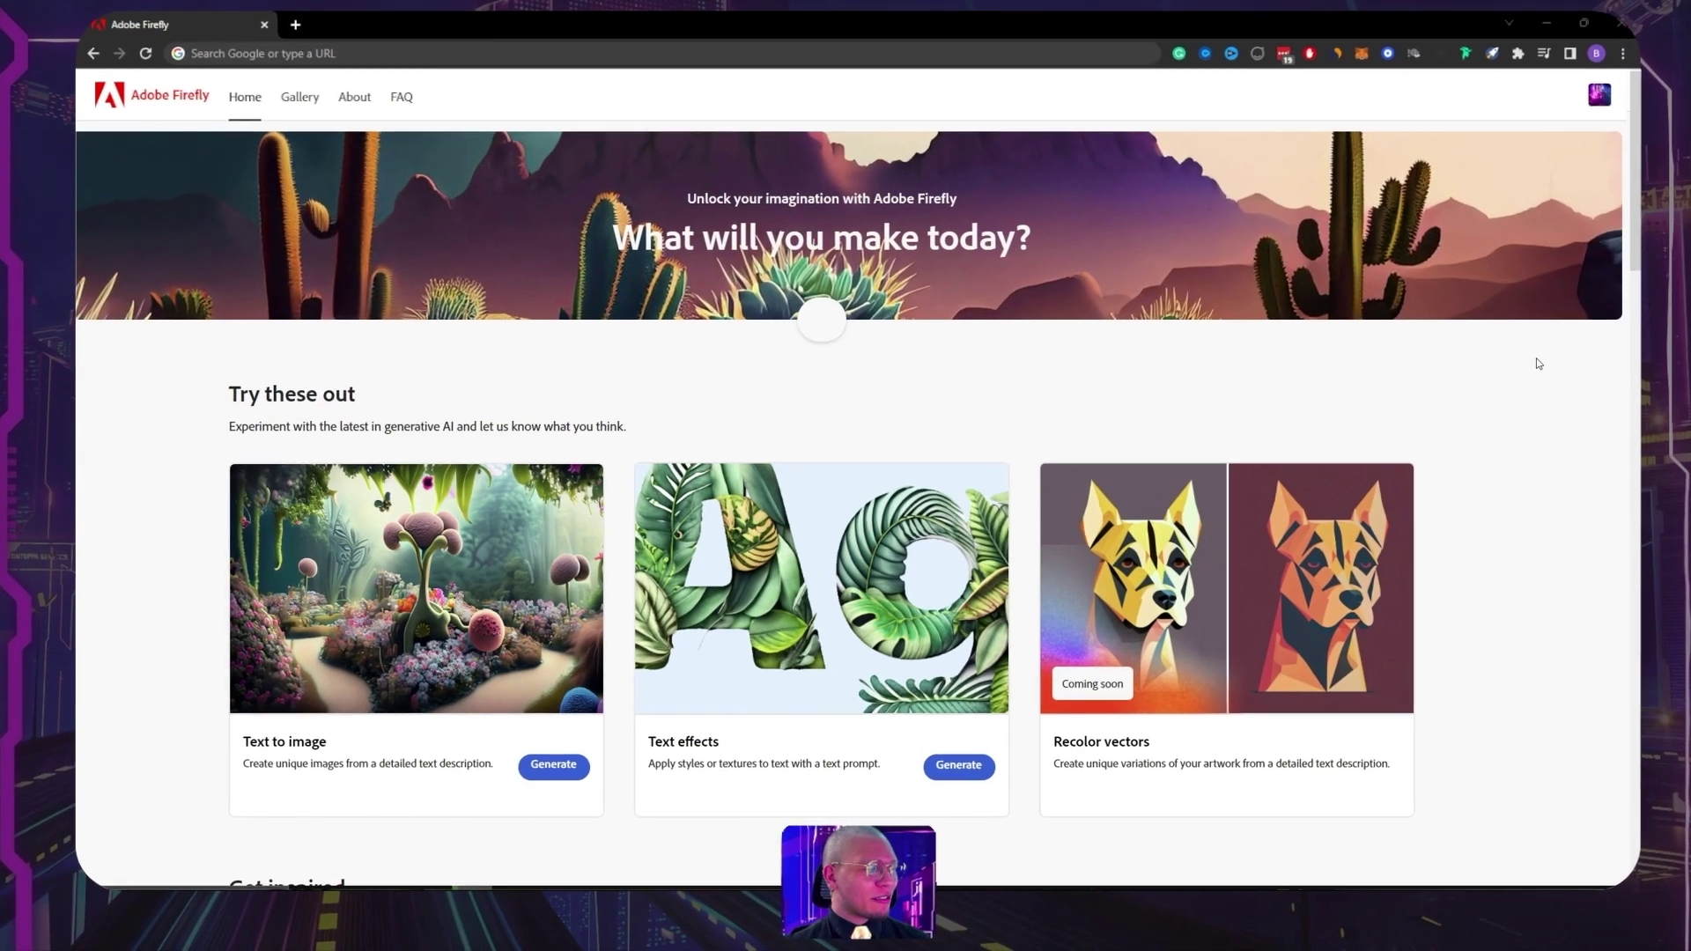
type("close-up of s")
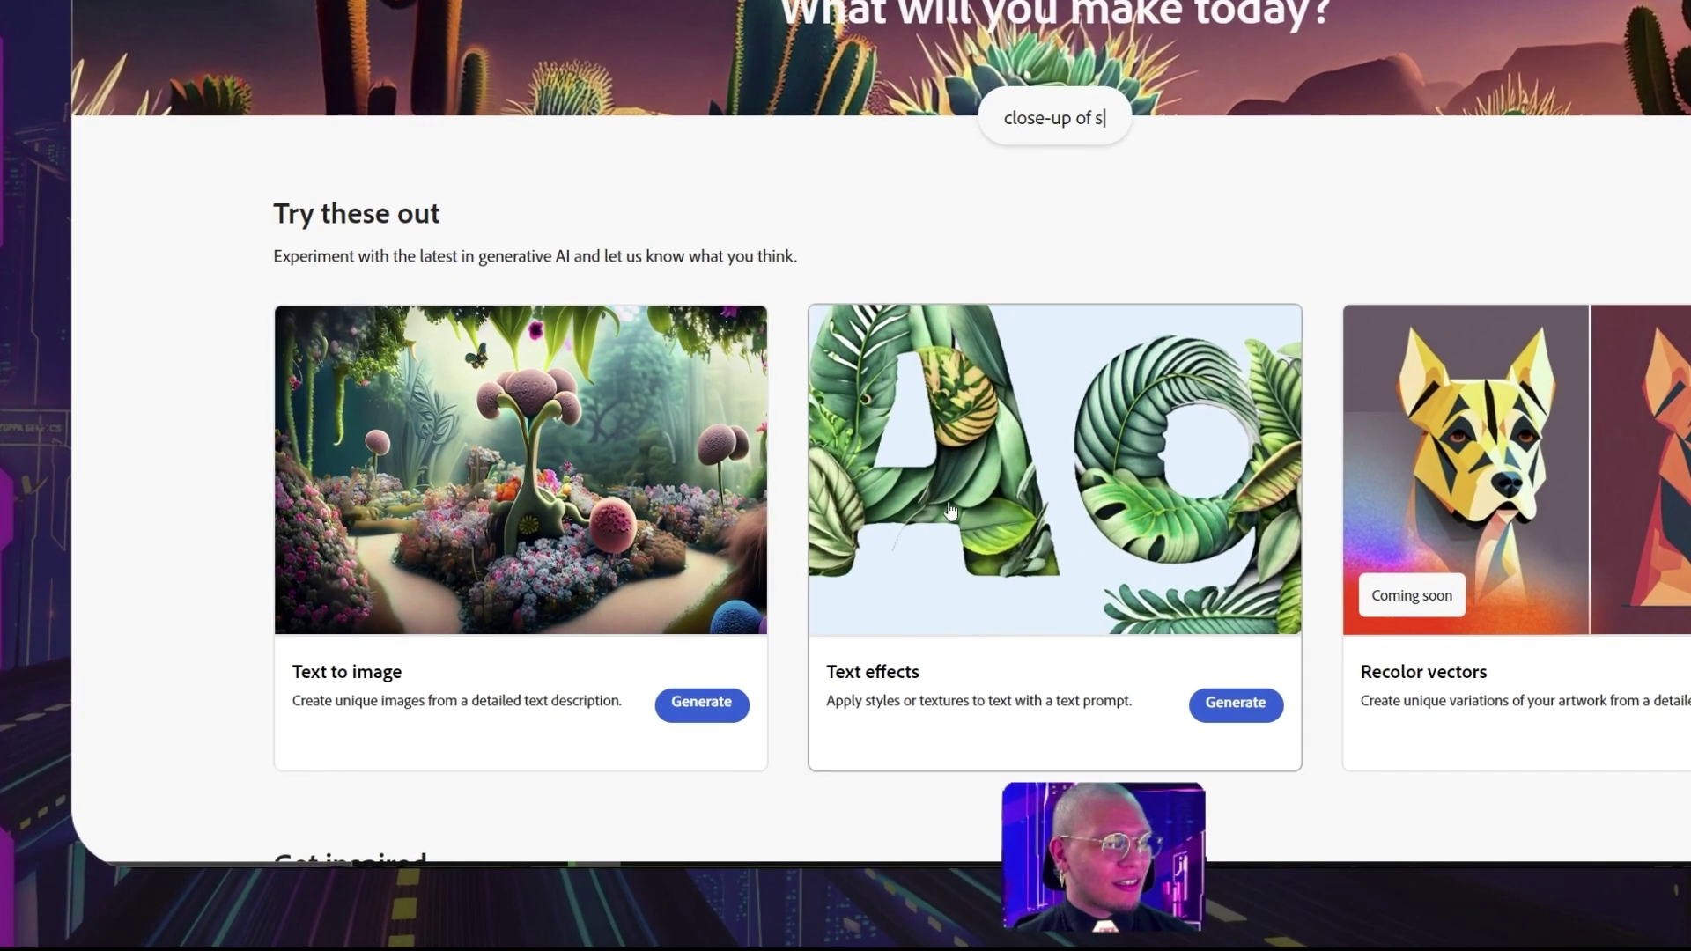
type("ci fi suit")
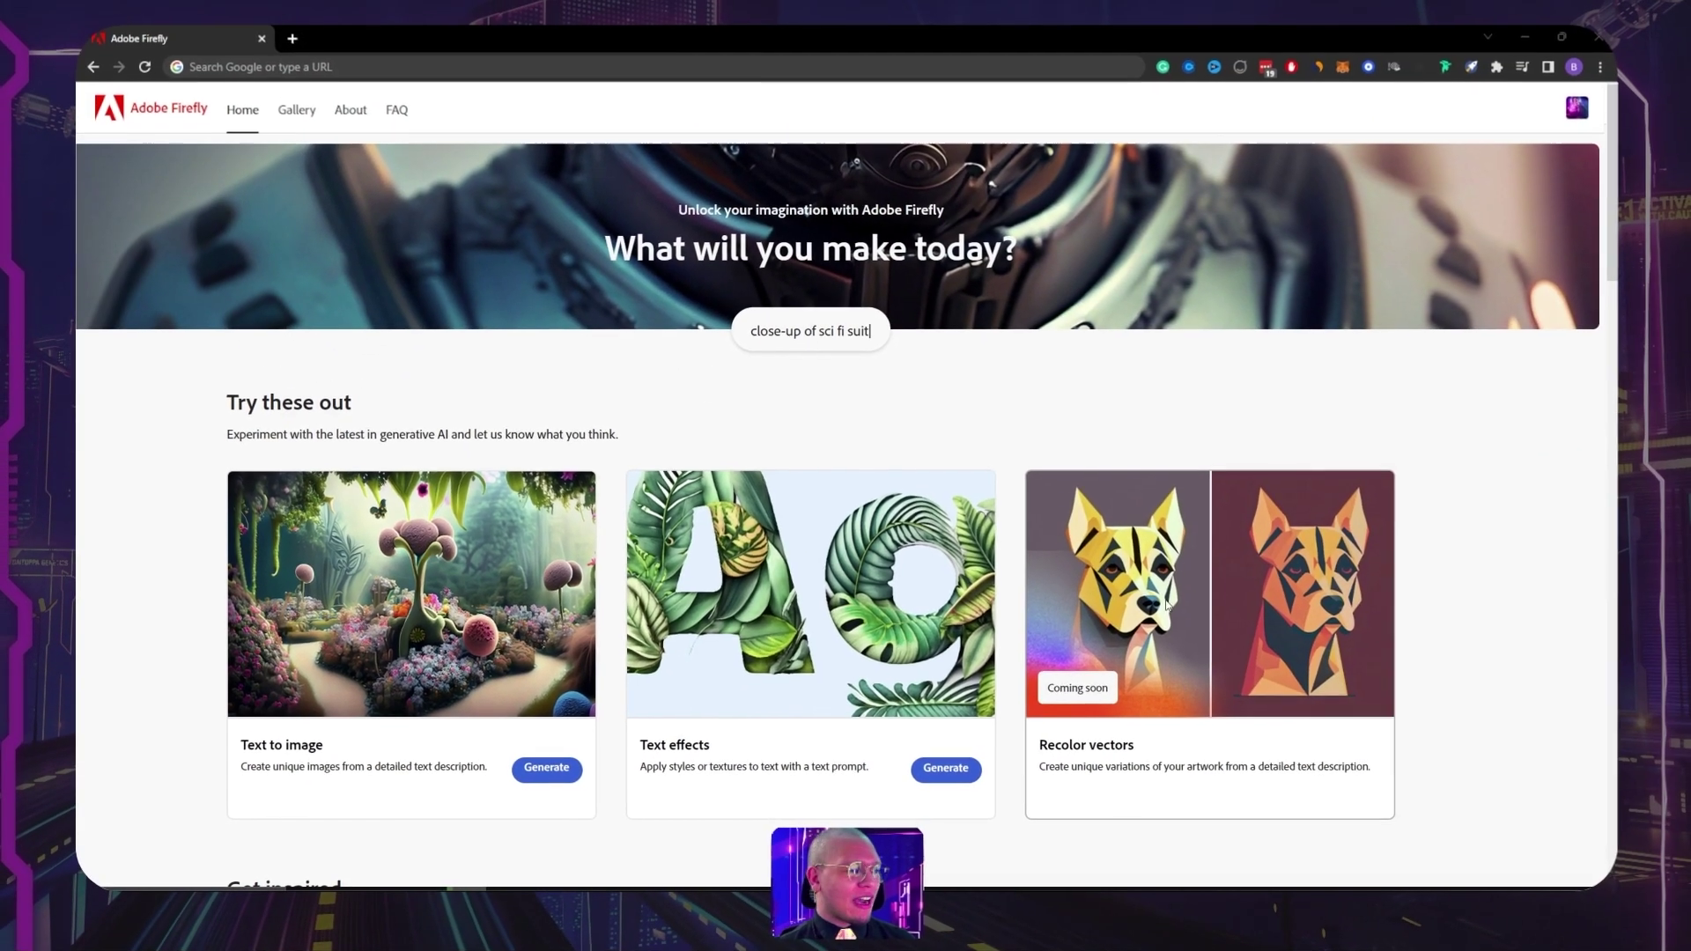
Launch the Text to image generator from the Firefly home page.
scroll(1510, 582, "down", 7)
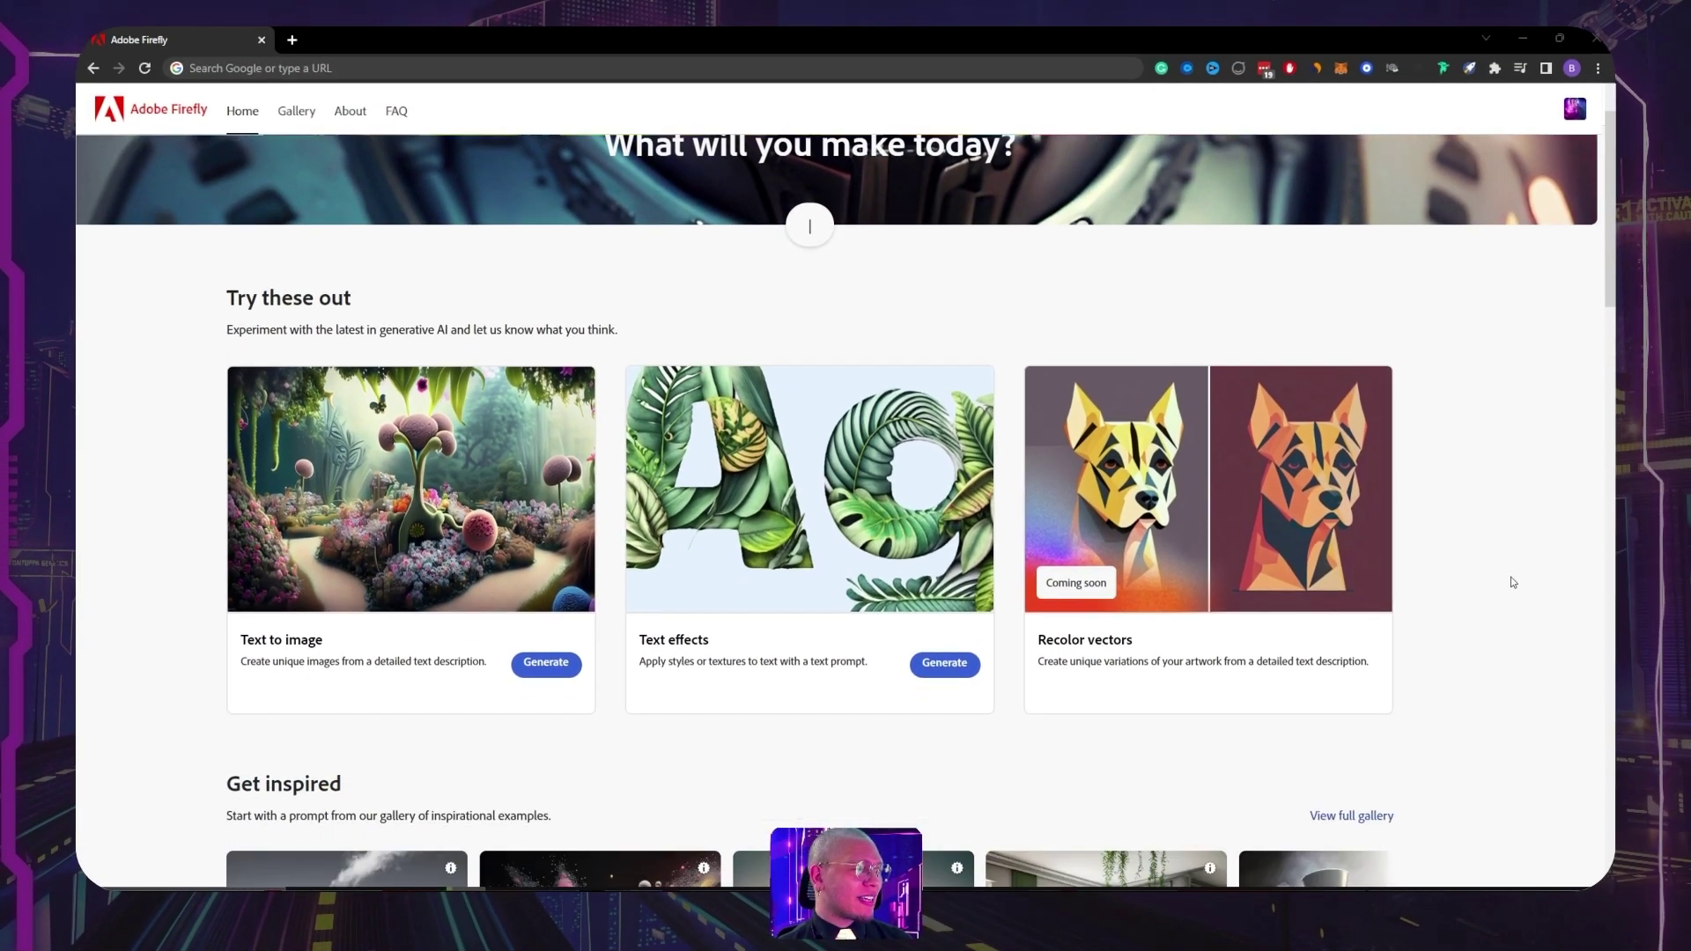
scroll(1514, 582, "down", 2)
scroll(1513, 582, "down", 12)
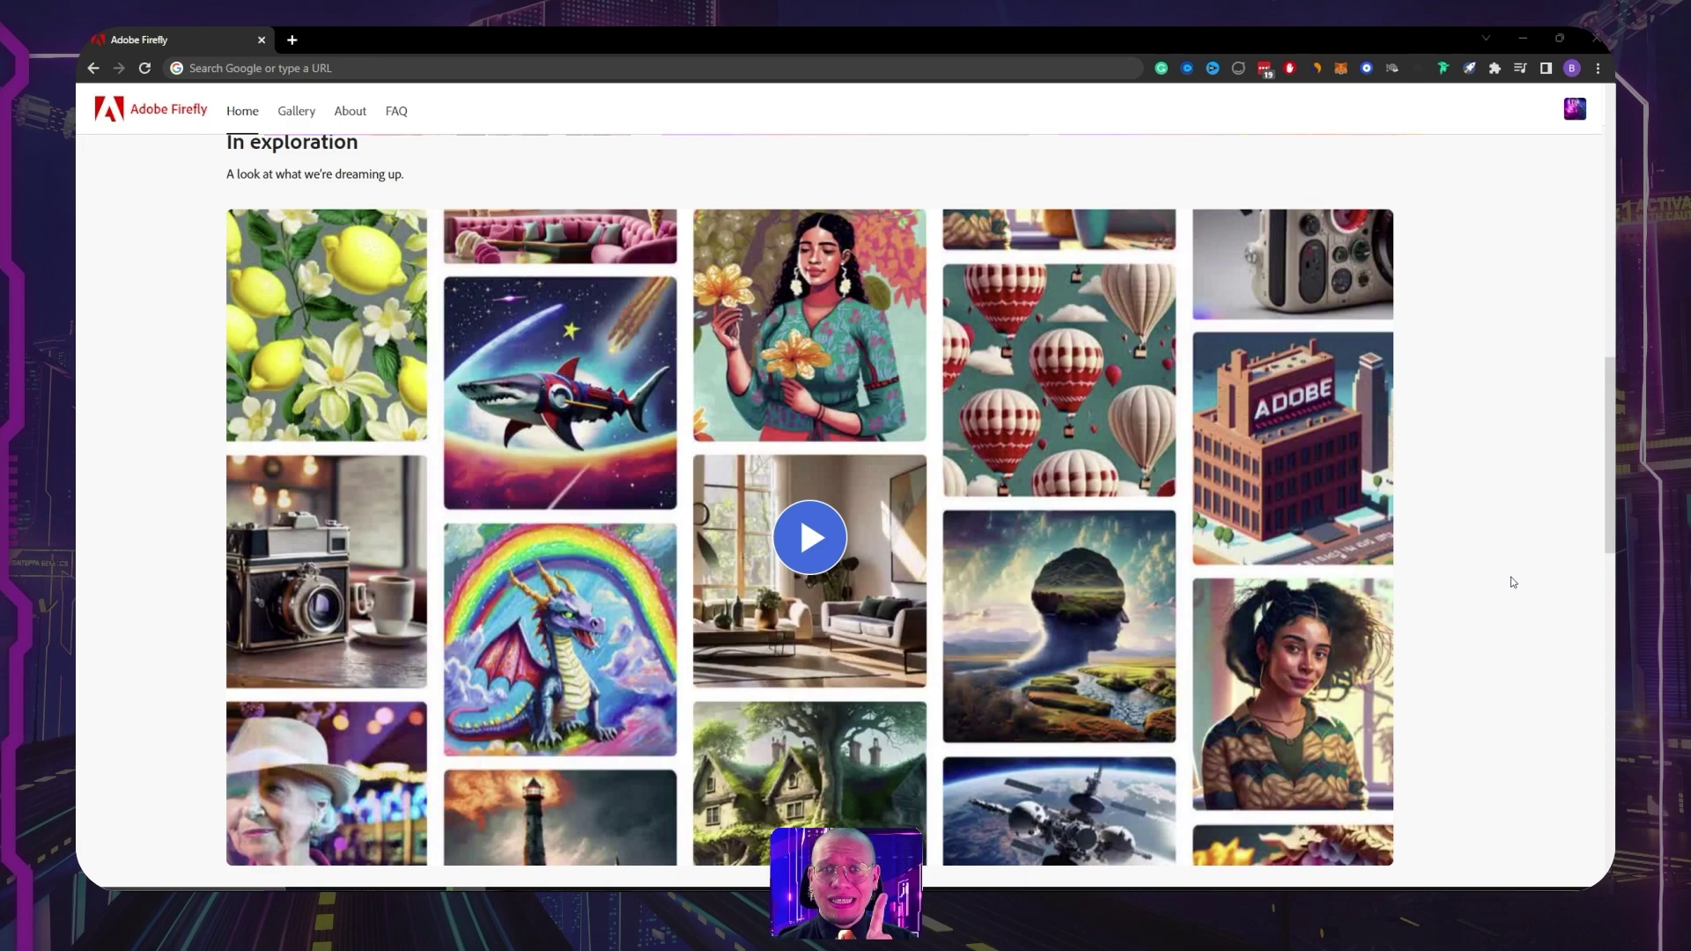
scroll(1512, 582, "up", 11)
scroll(1511, 576, "up", 10)
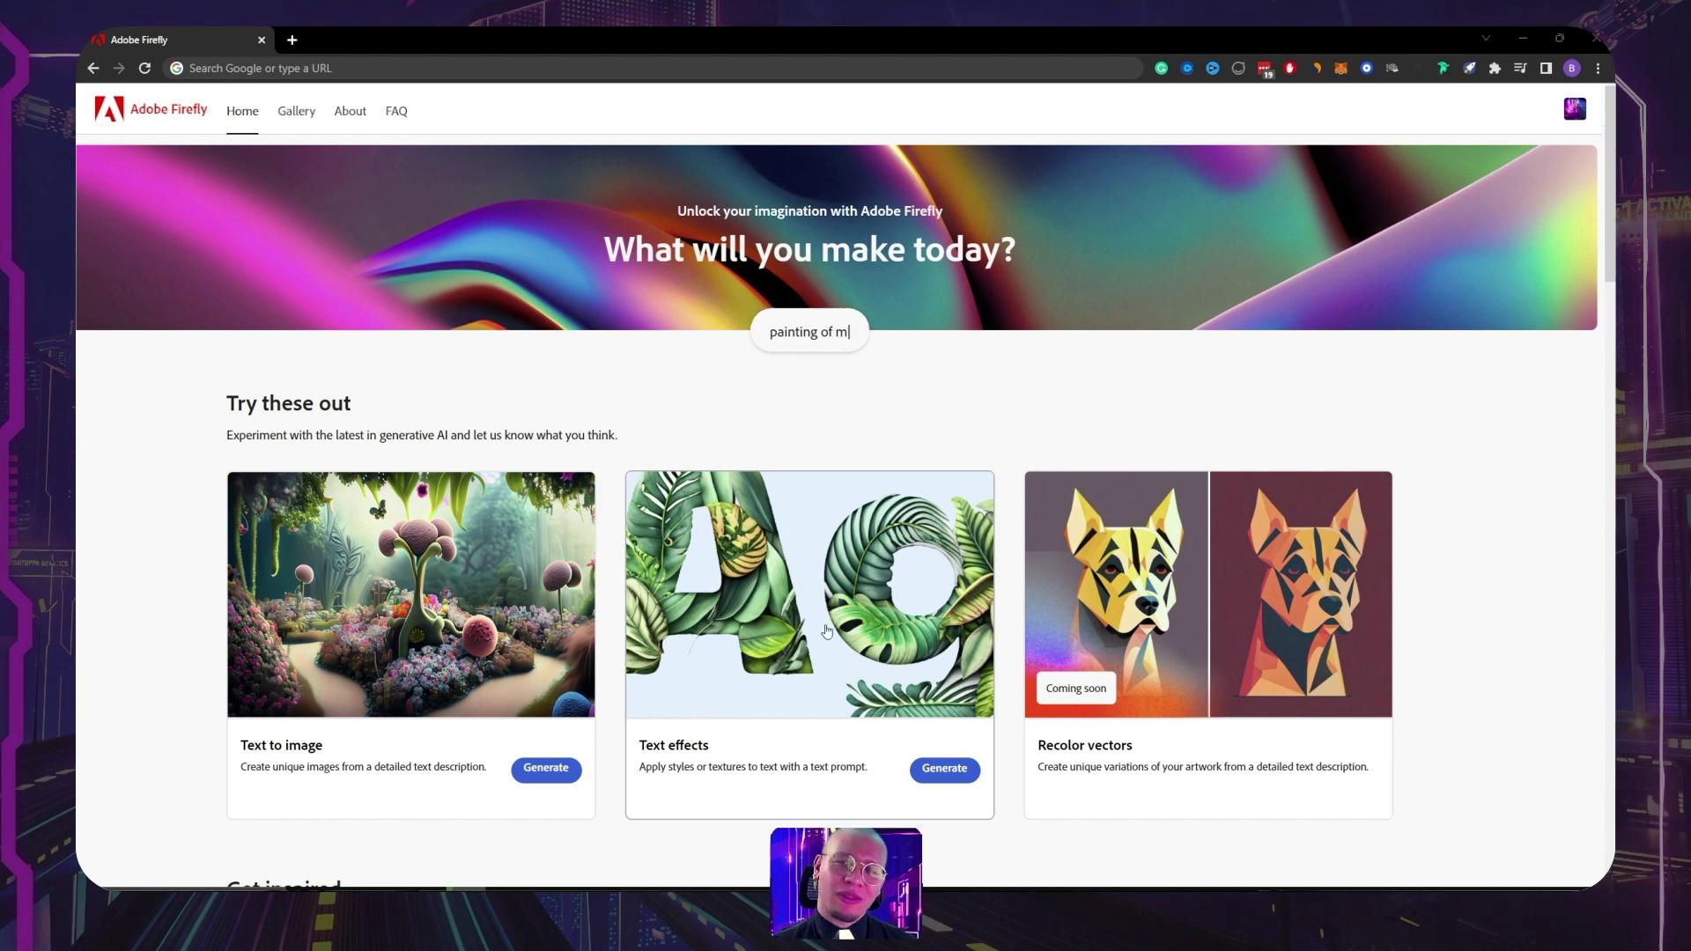
left_click(435, 573)
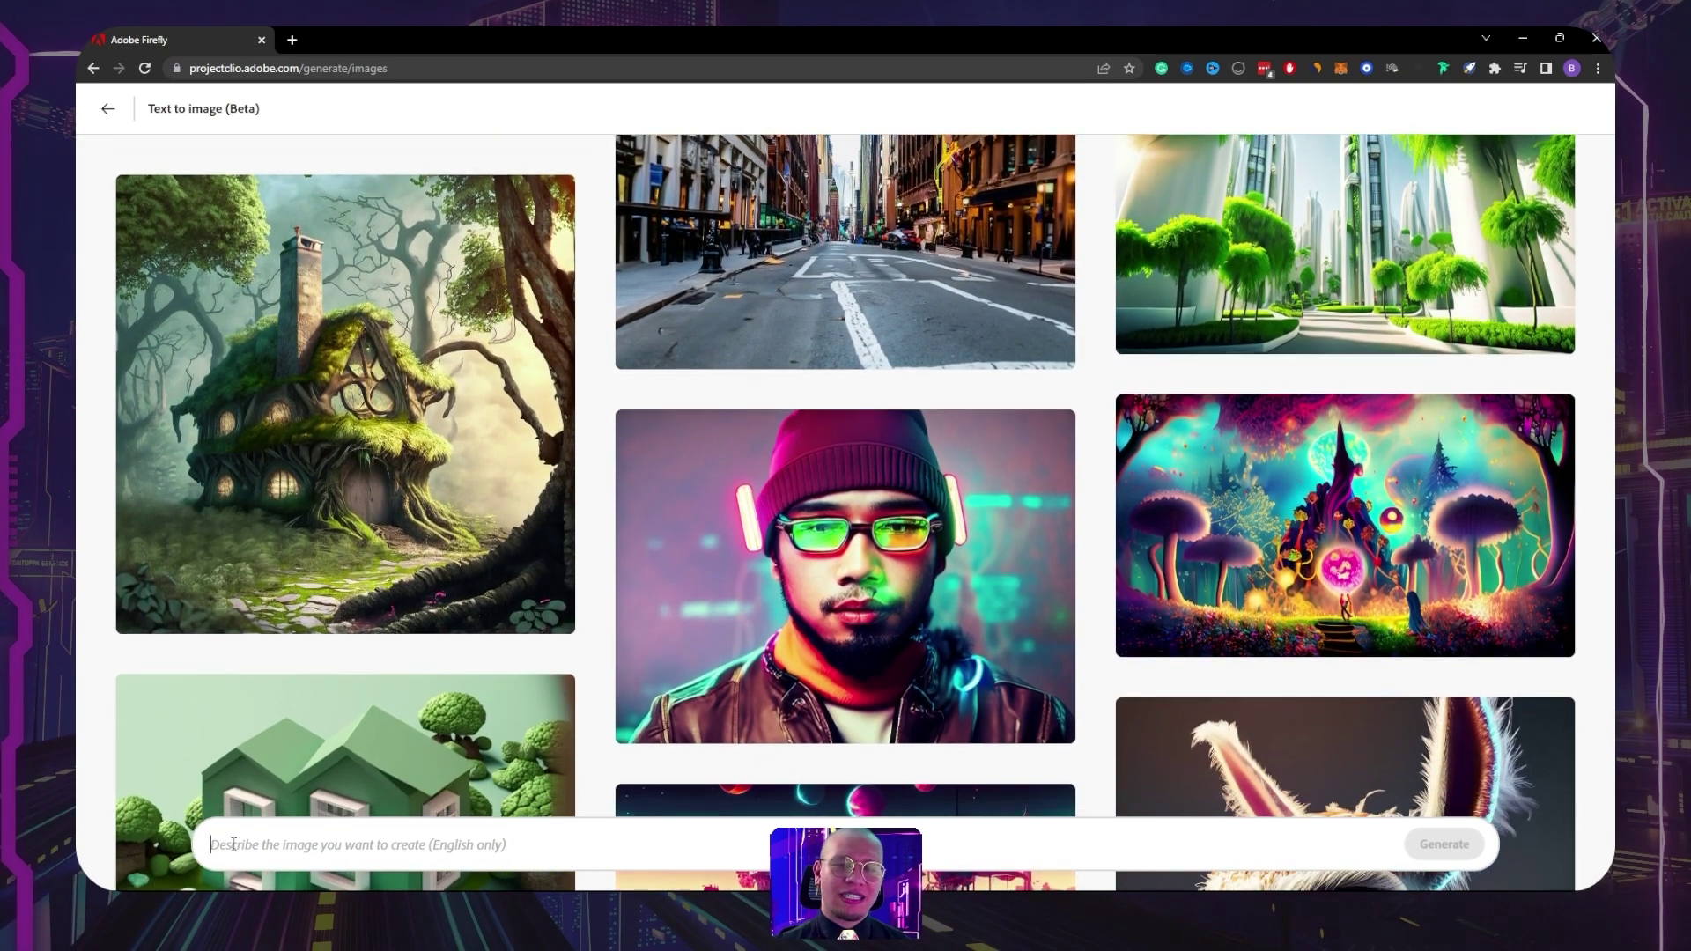
mouse_move(872, 255)
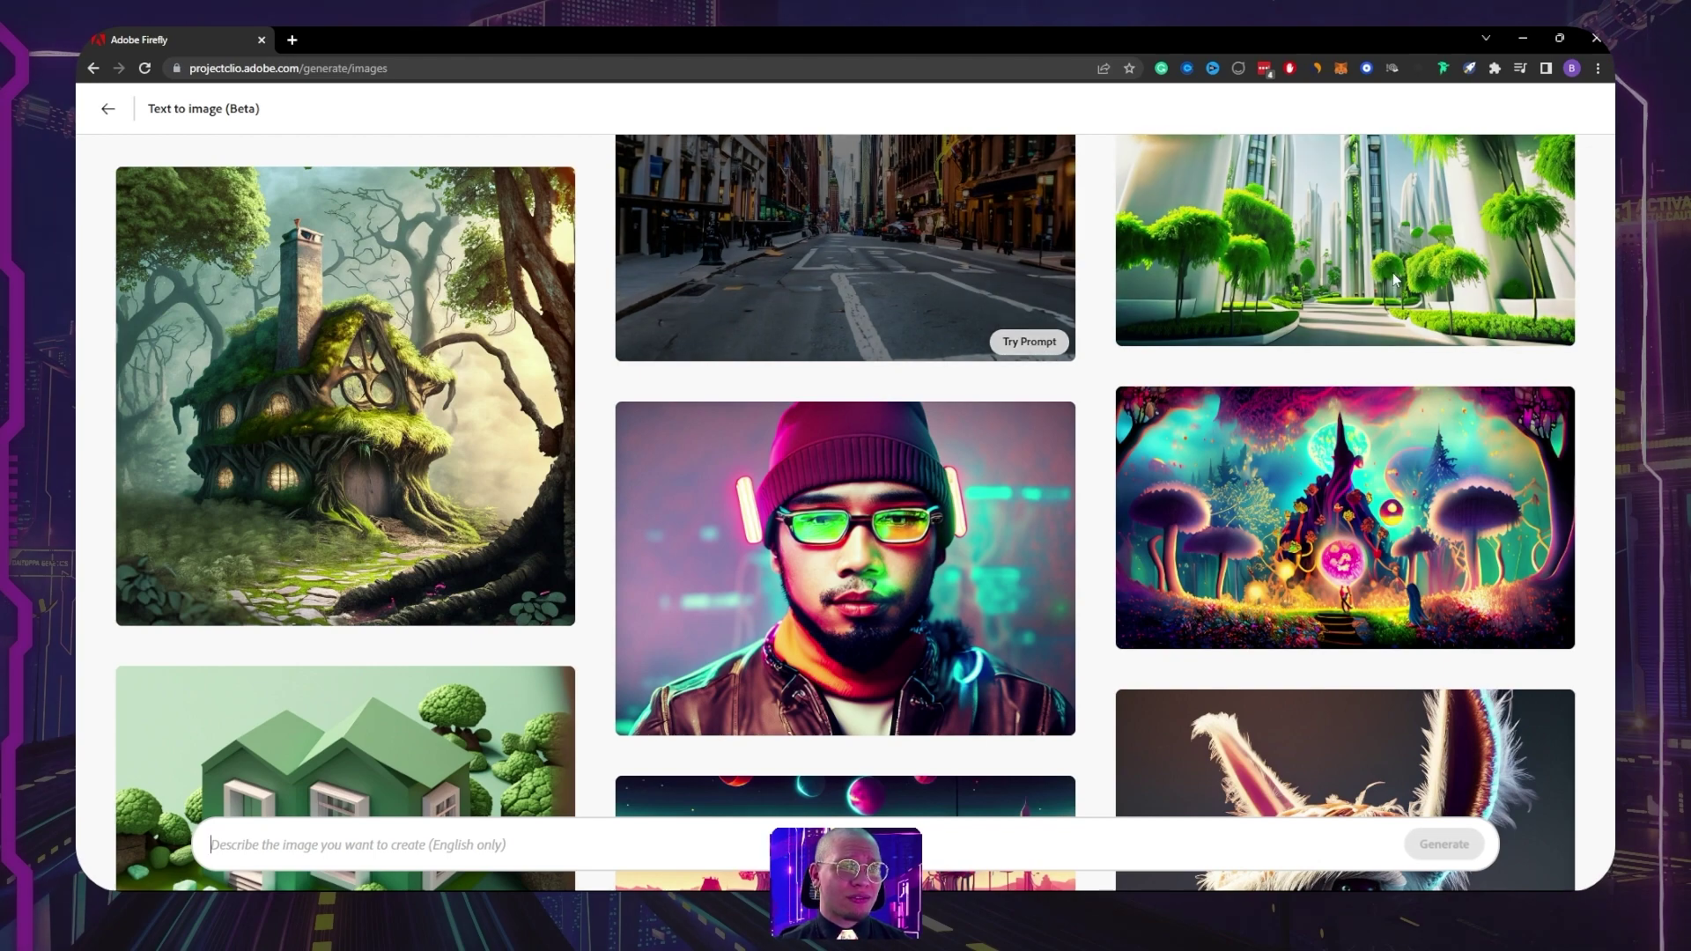
mouse_move(771, 628)
scroll(771, 628, "down", 10)
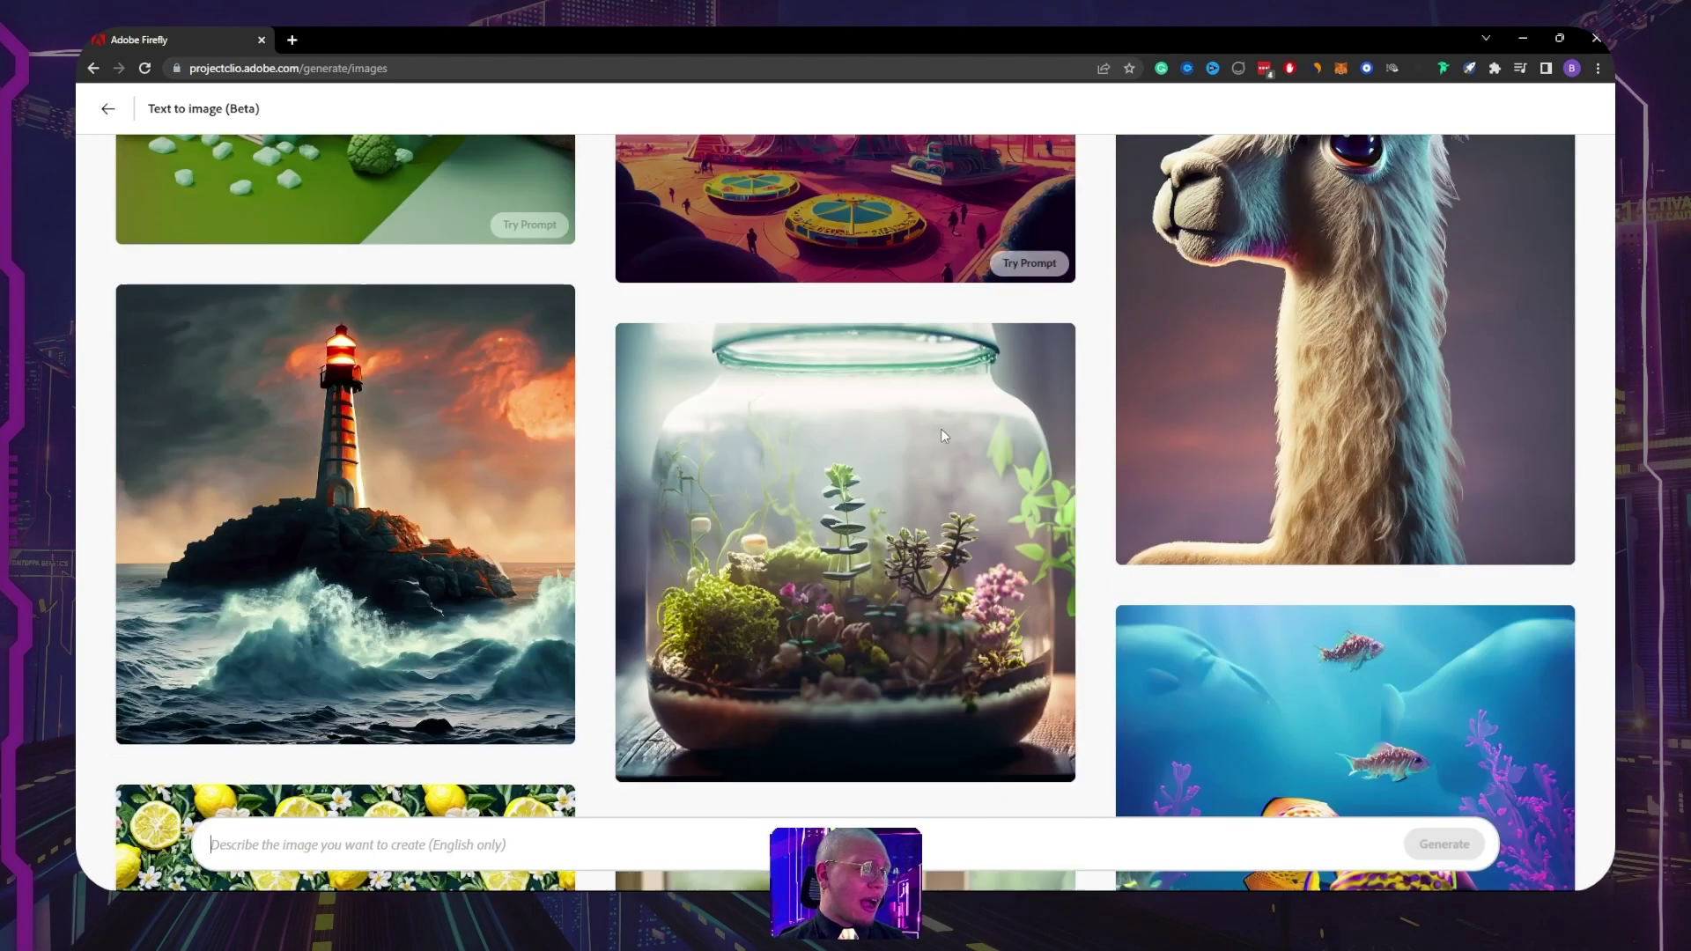
scroll(1308, 398, "up", 5)
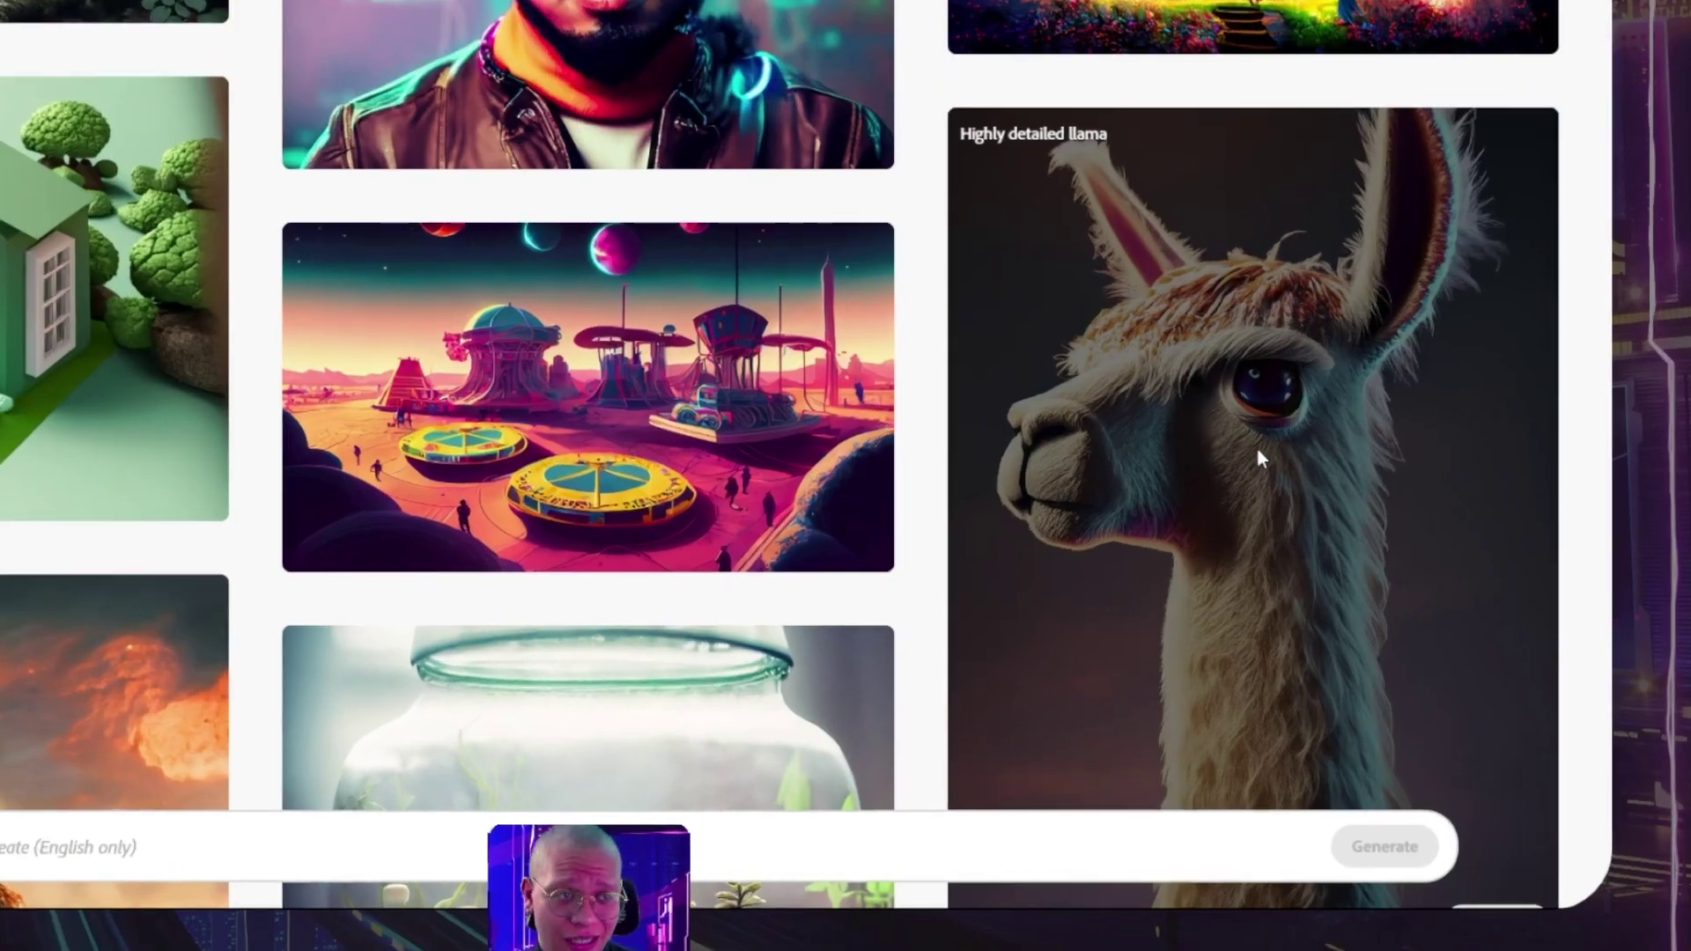
scroll(1258, 456, "down", 4)
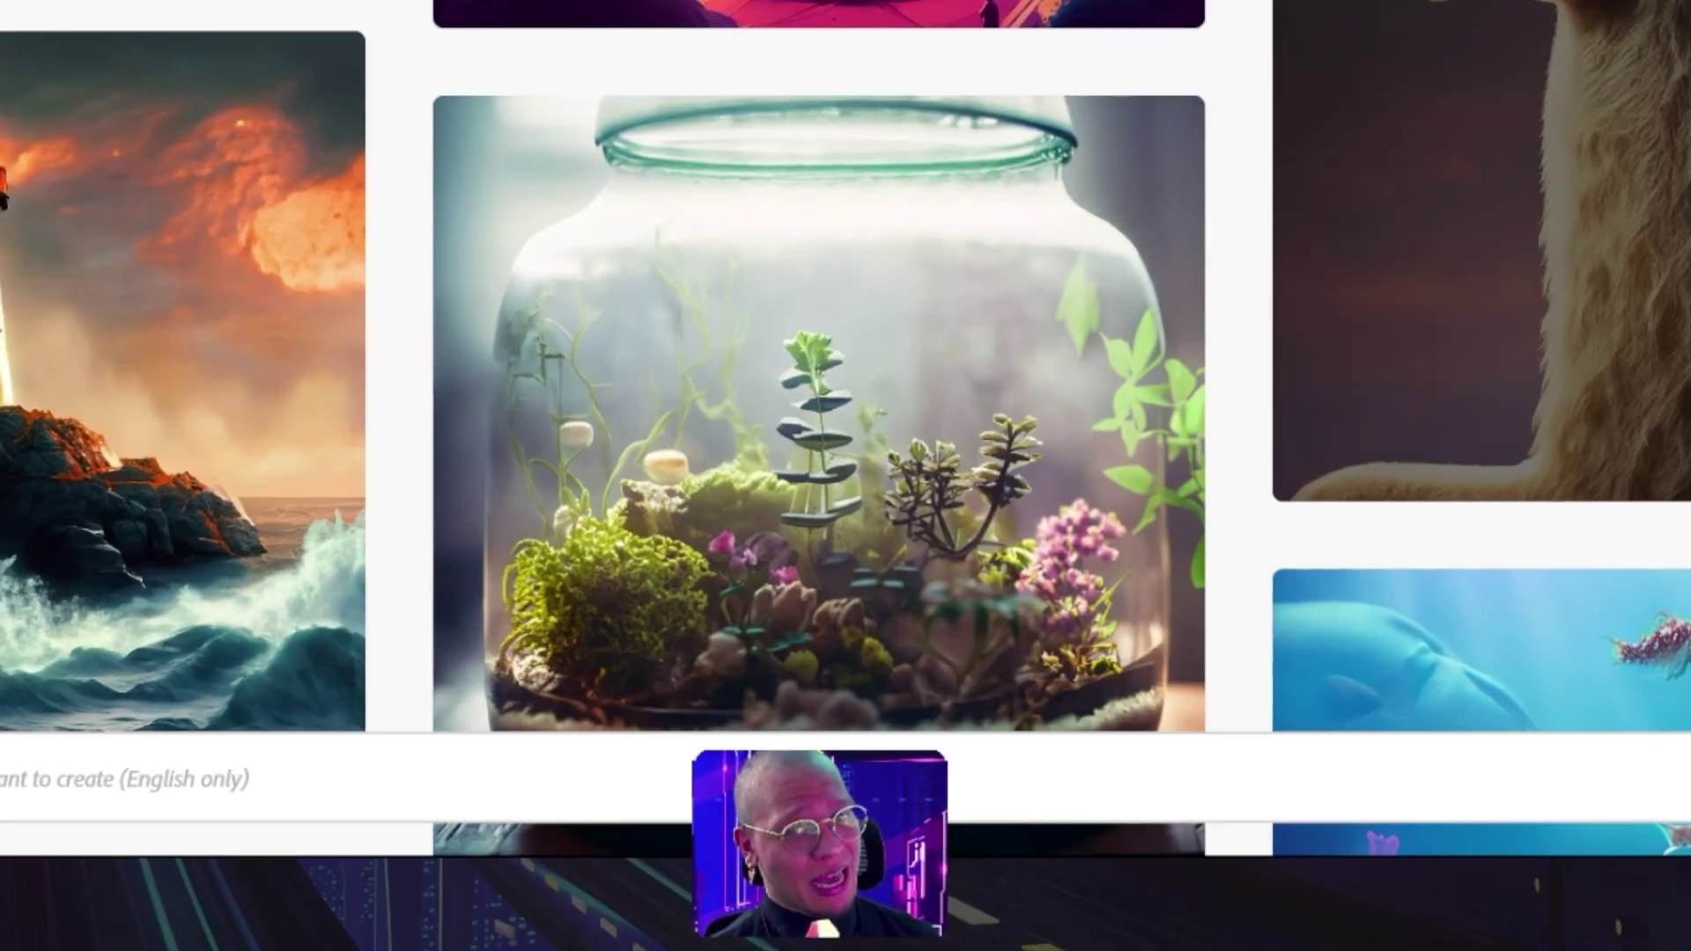
scroll(819, 414, "down", 1)
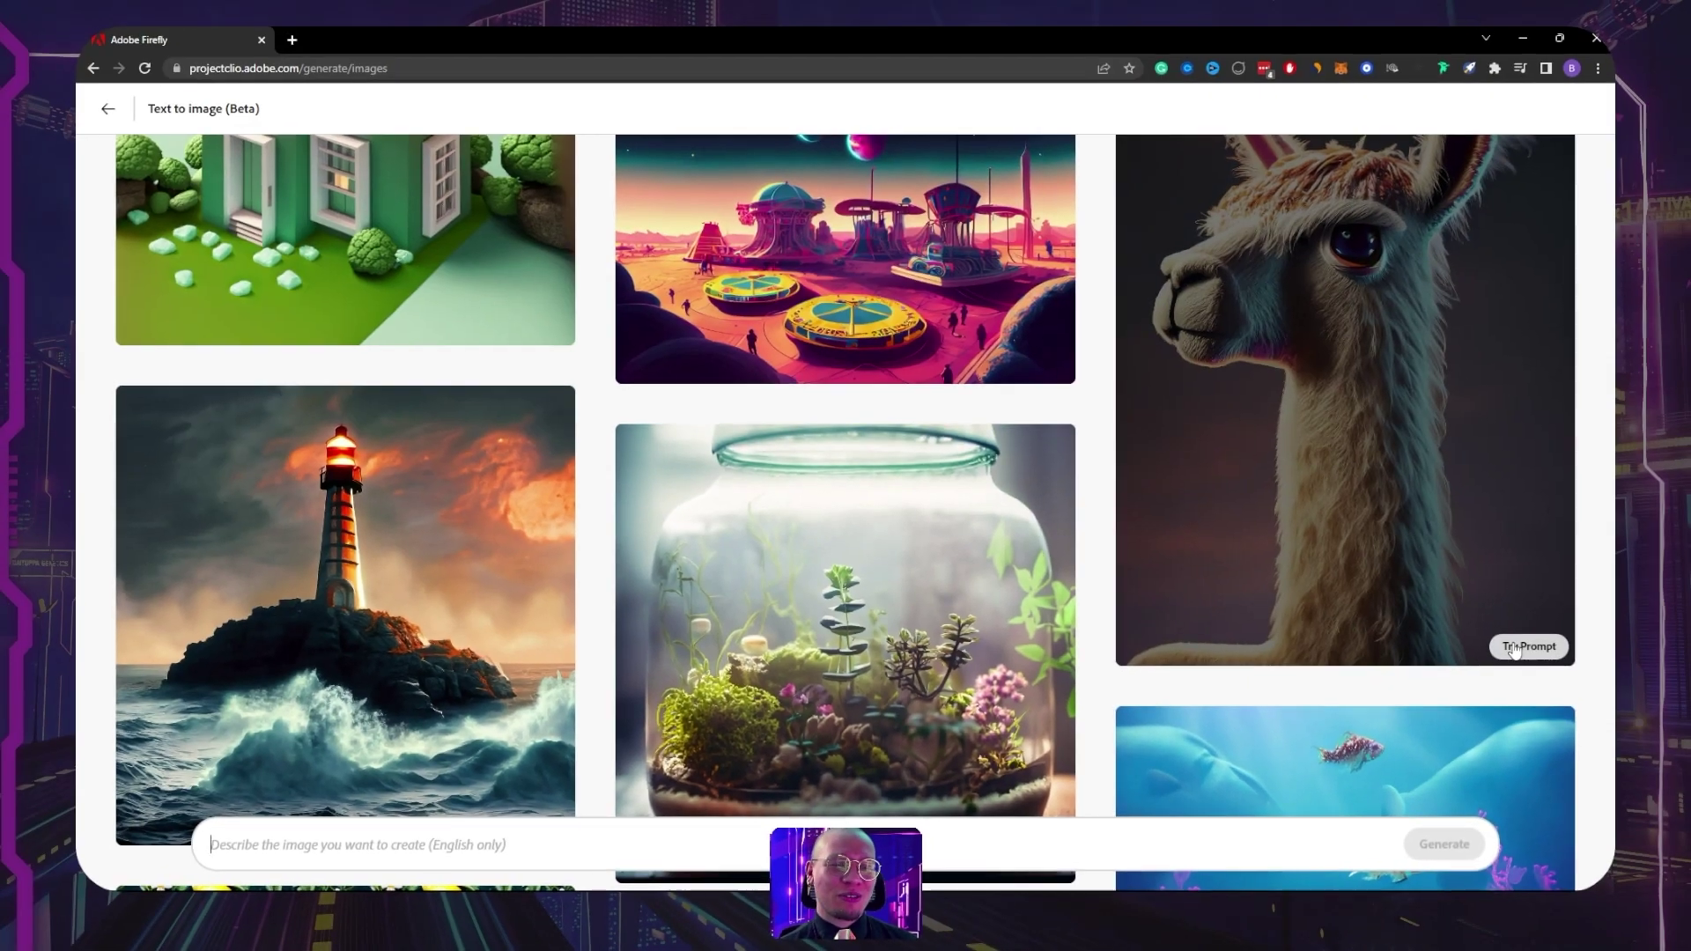
Generate images from the 'Highly detailed llama' example prompt, keeping Portrait (3:4) aspect ratio.
left_click(1525, 642)
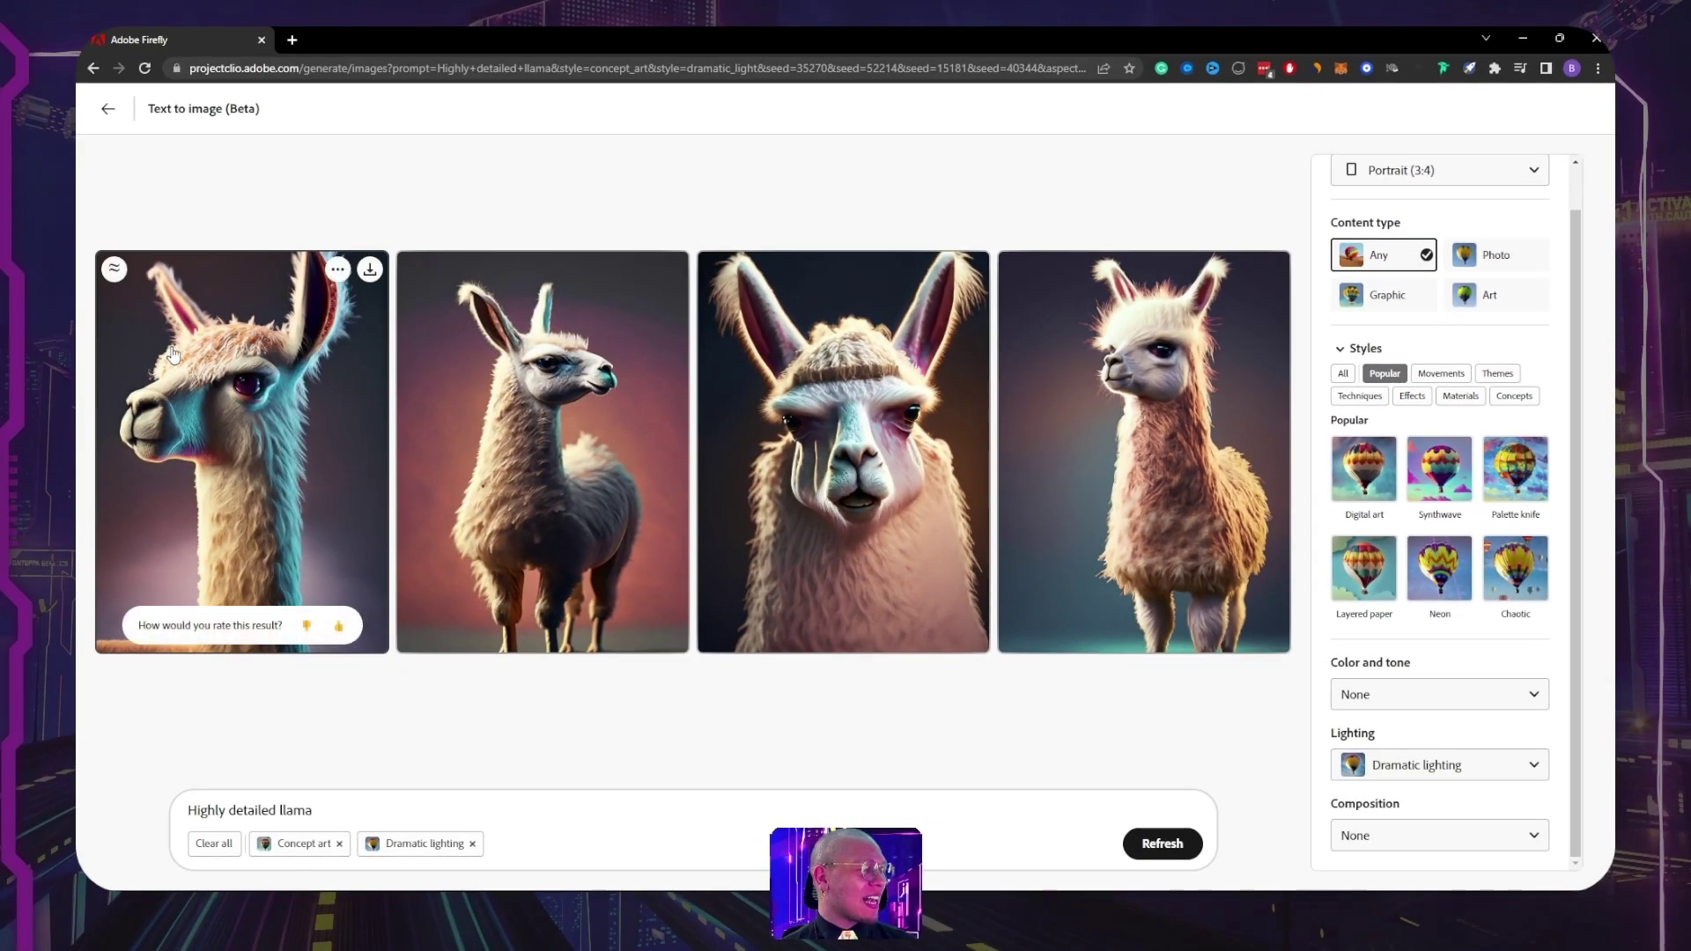
left_click_drag(193, 817, 315, 807)
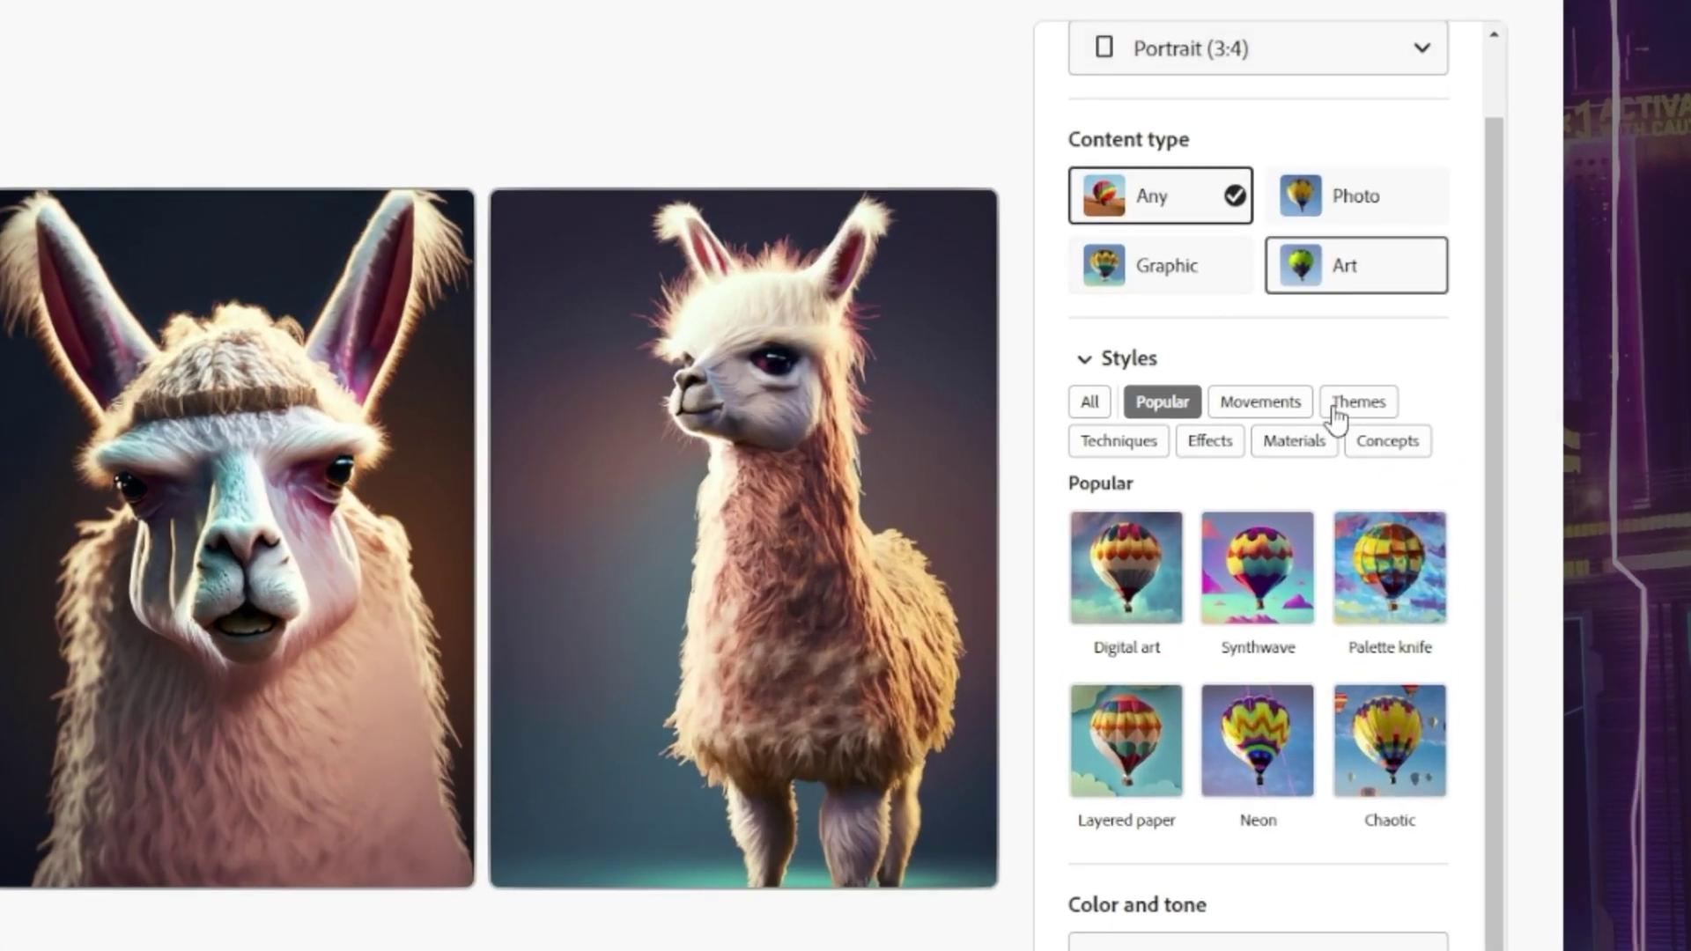
scroll(1434, 567, "up", 1)
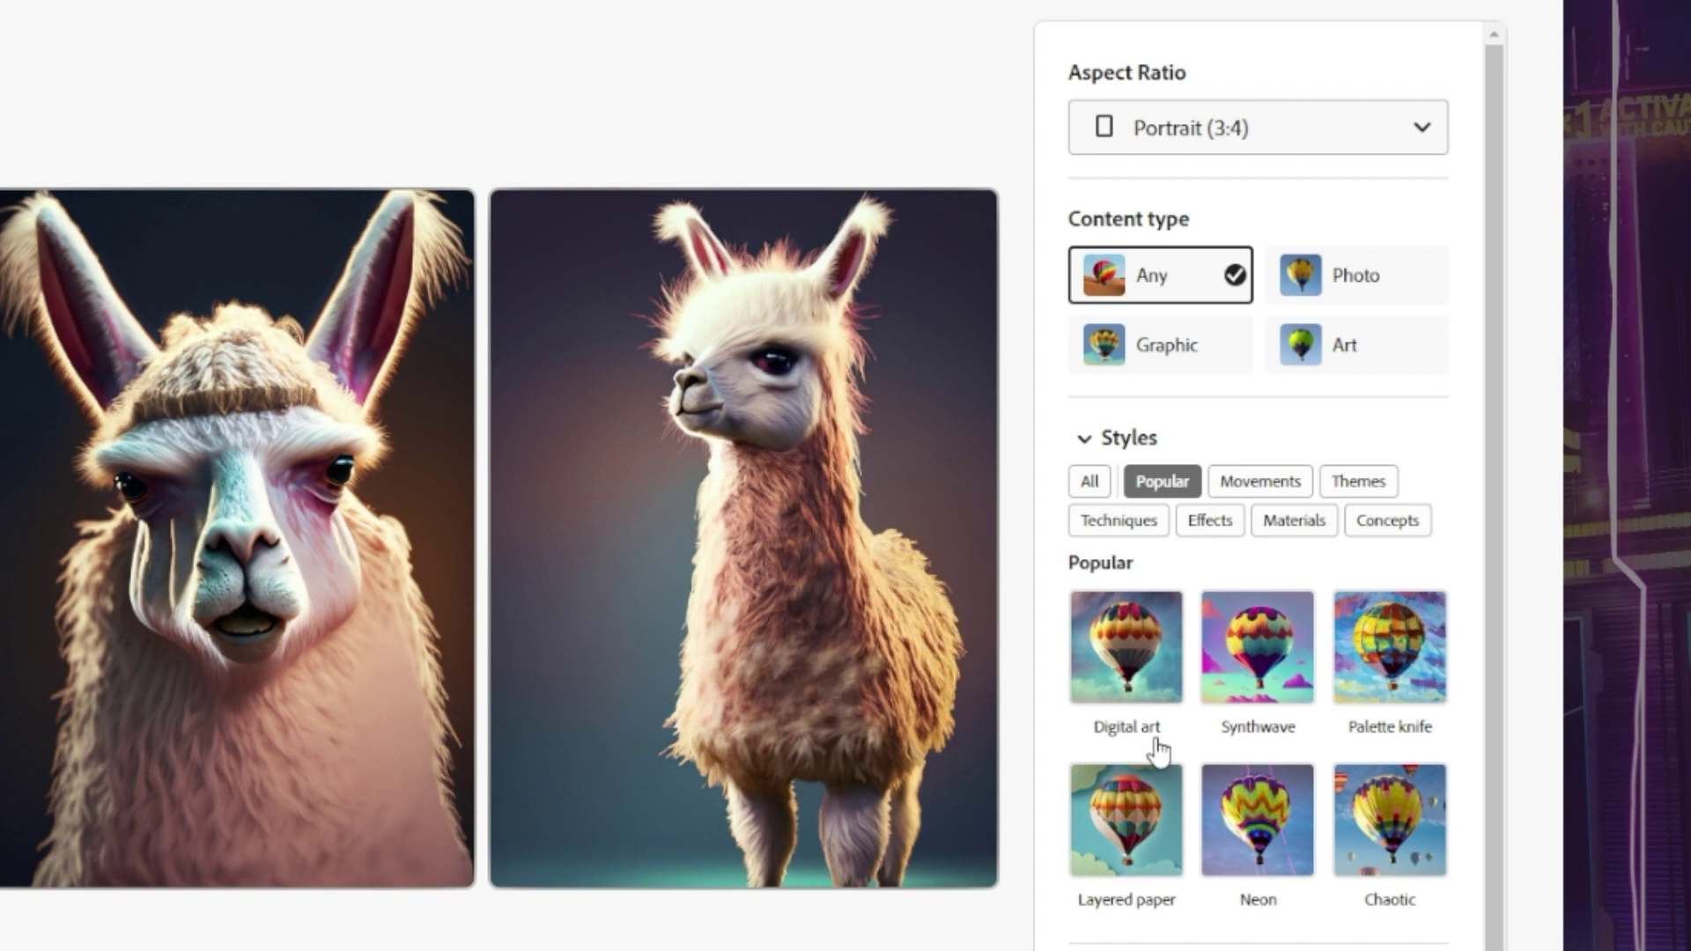
left_click(1300, 130)
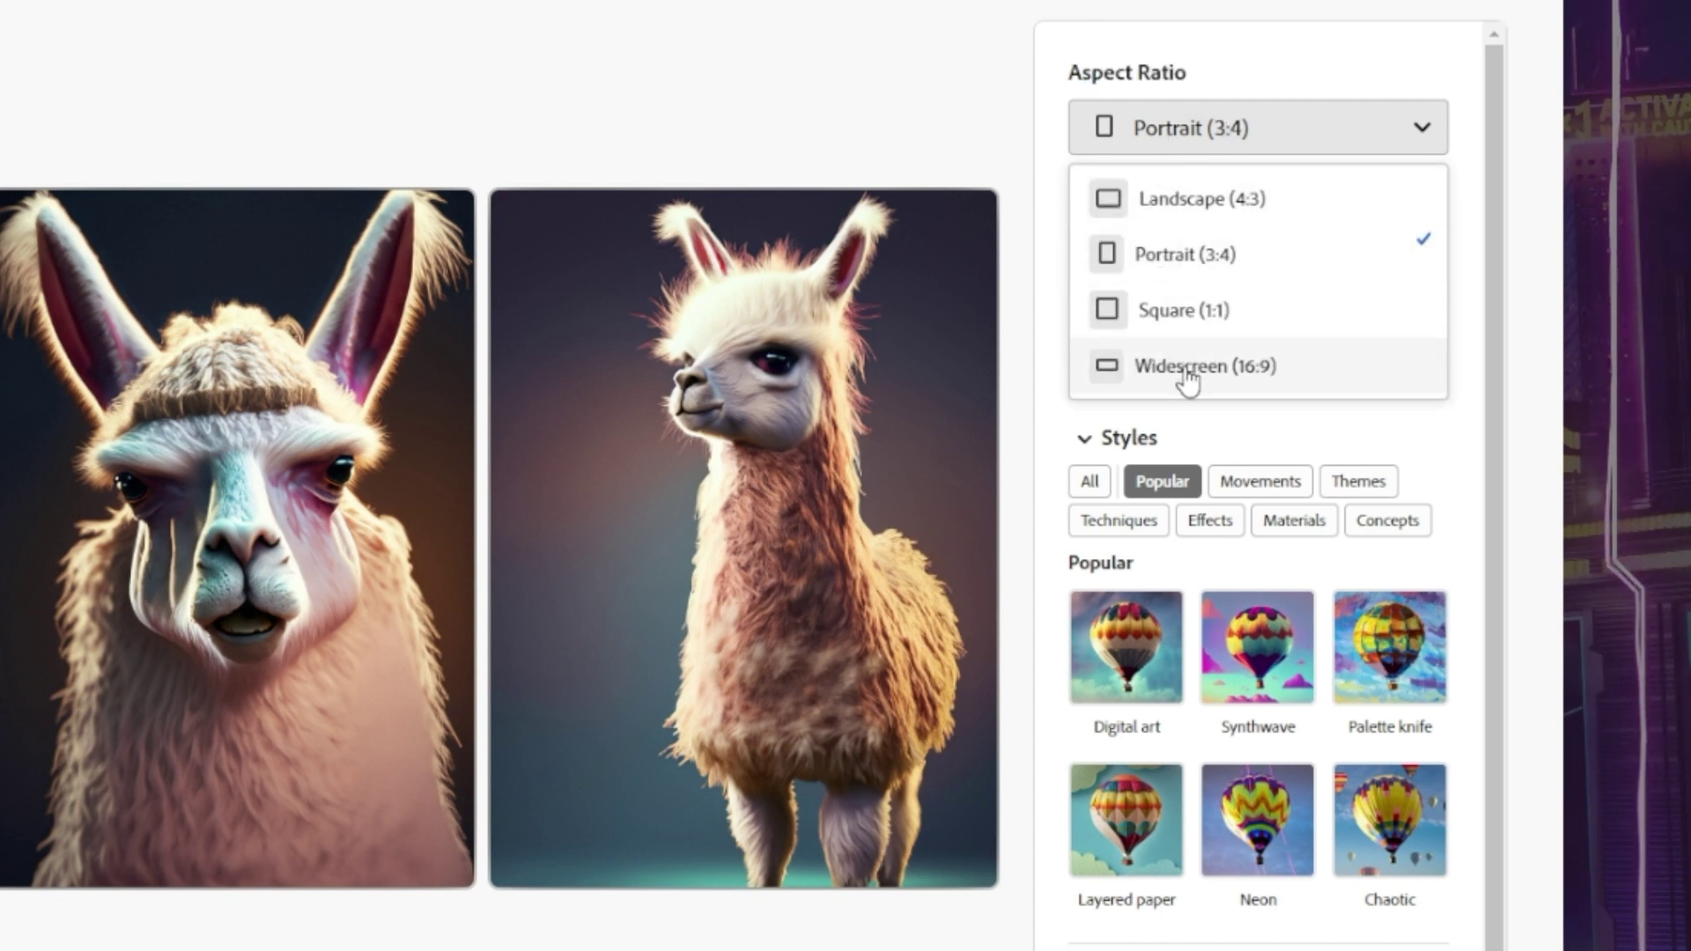
left_click(1033, 235)
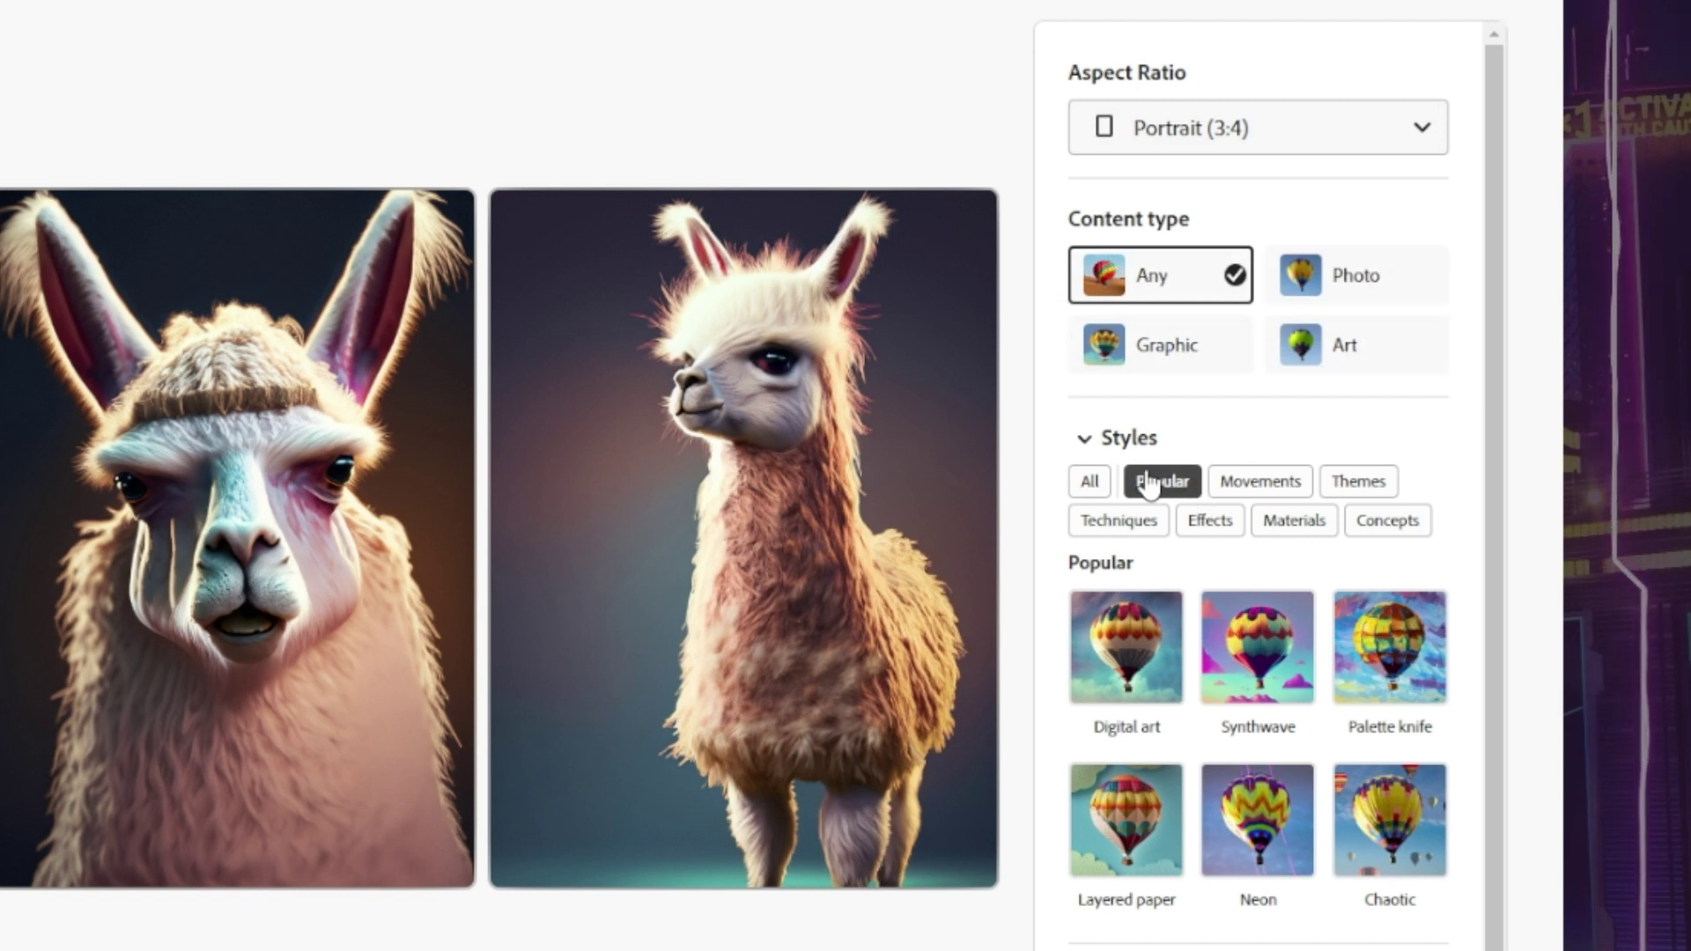
scroll(1111, 653, "down", 1)
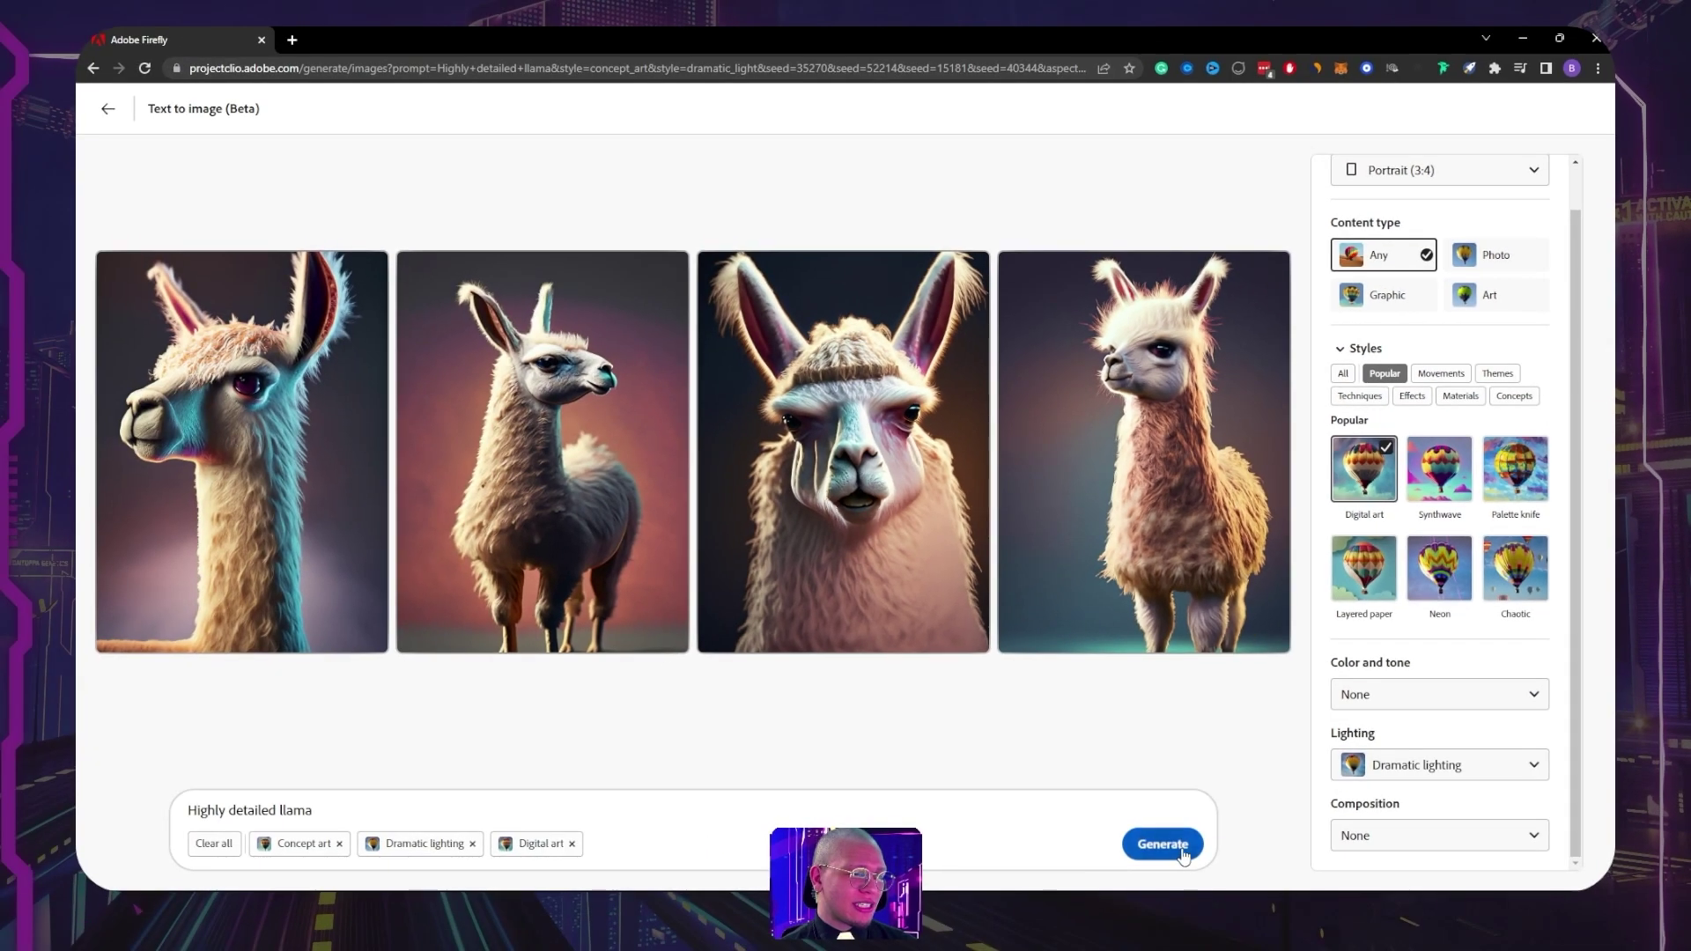
Regenerate the llamas with Digital art added and apply the Fur material style.
left_click(1178, 845)
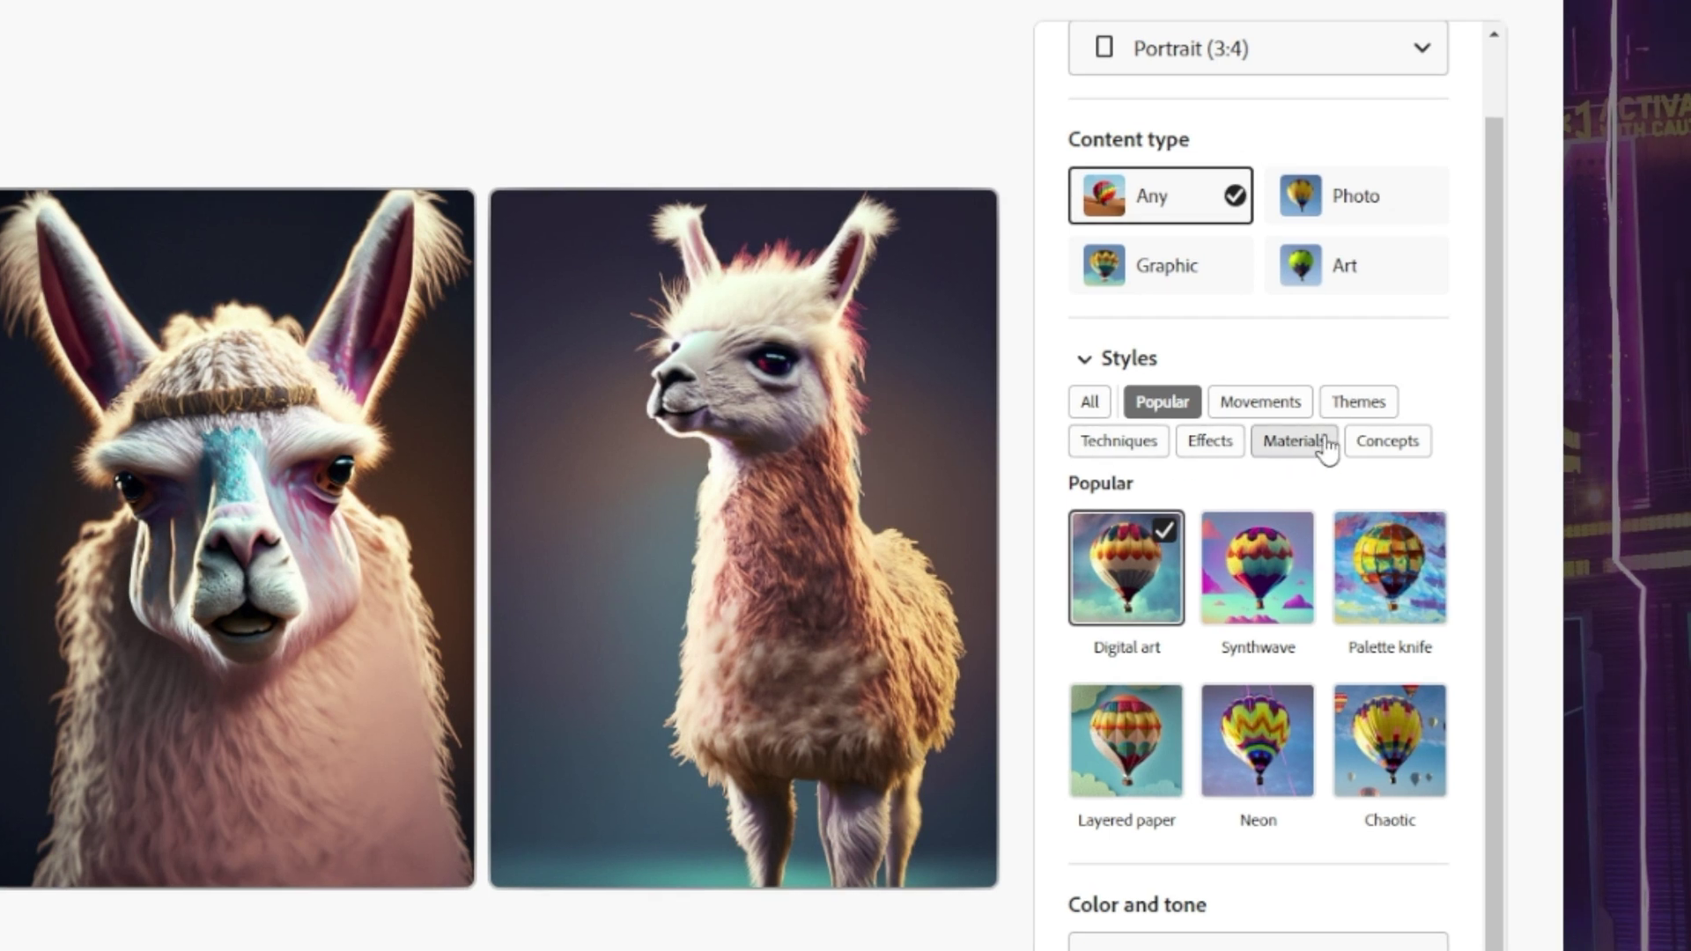
left_click(1316, 449)
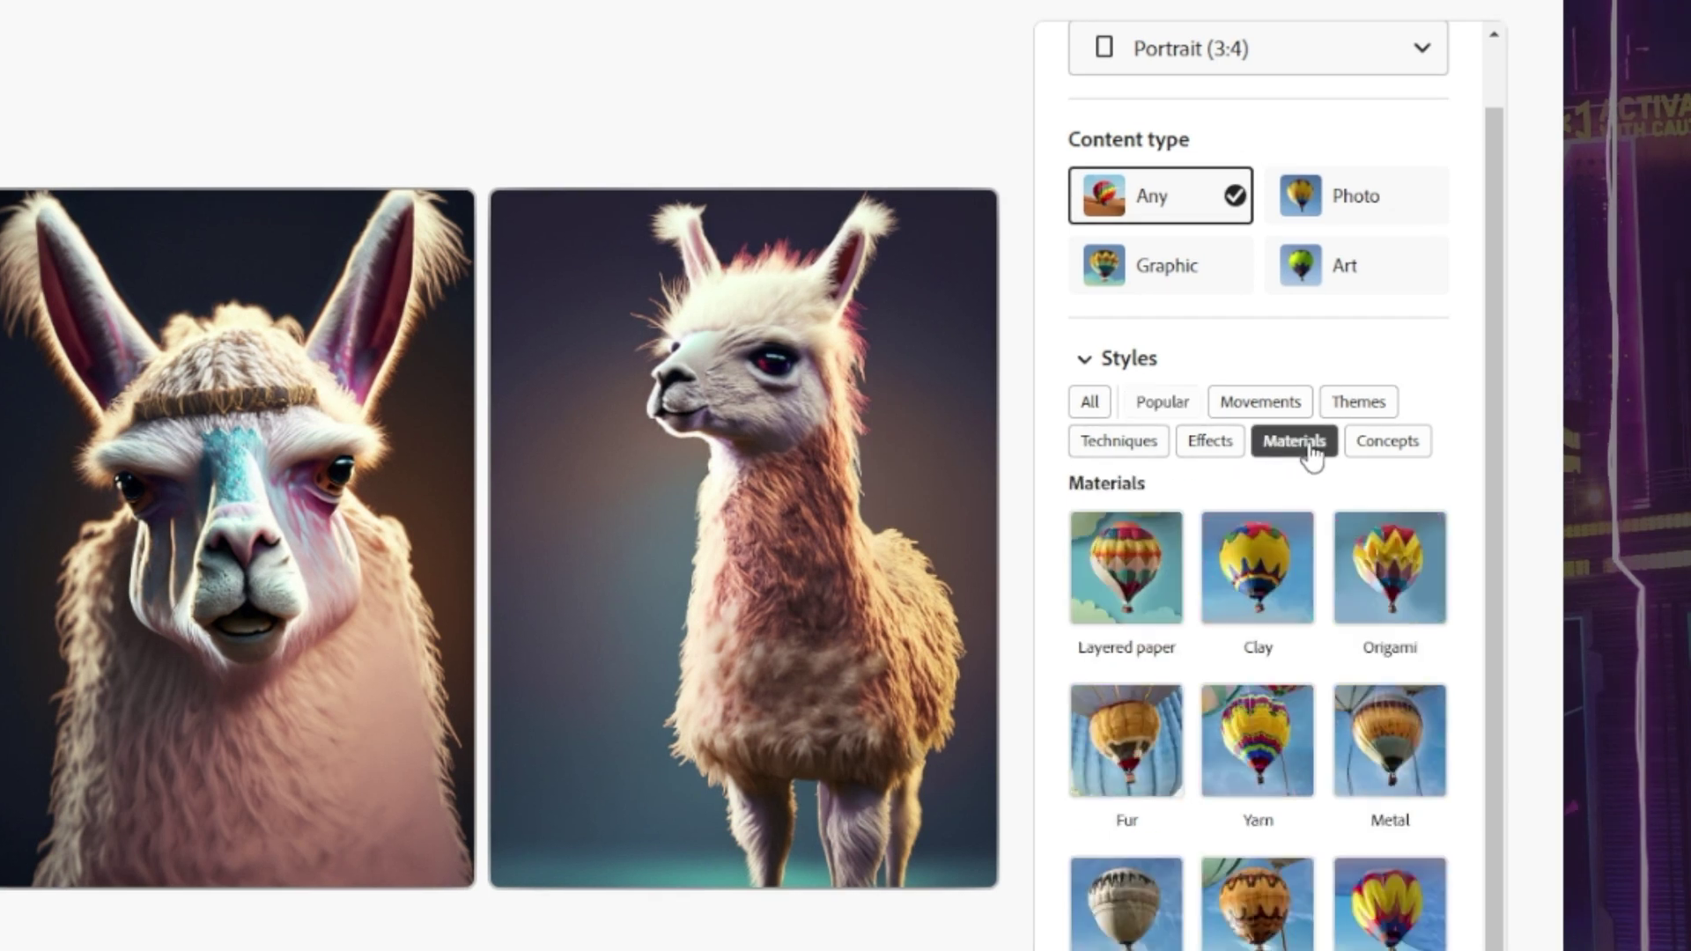
scroll(1368, 590, "down", 3)
left_click(1117, 519)
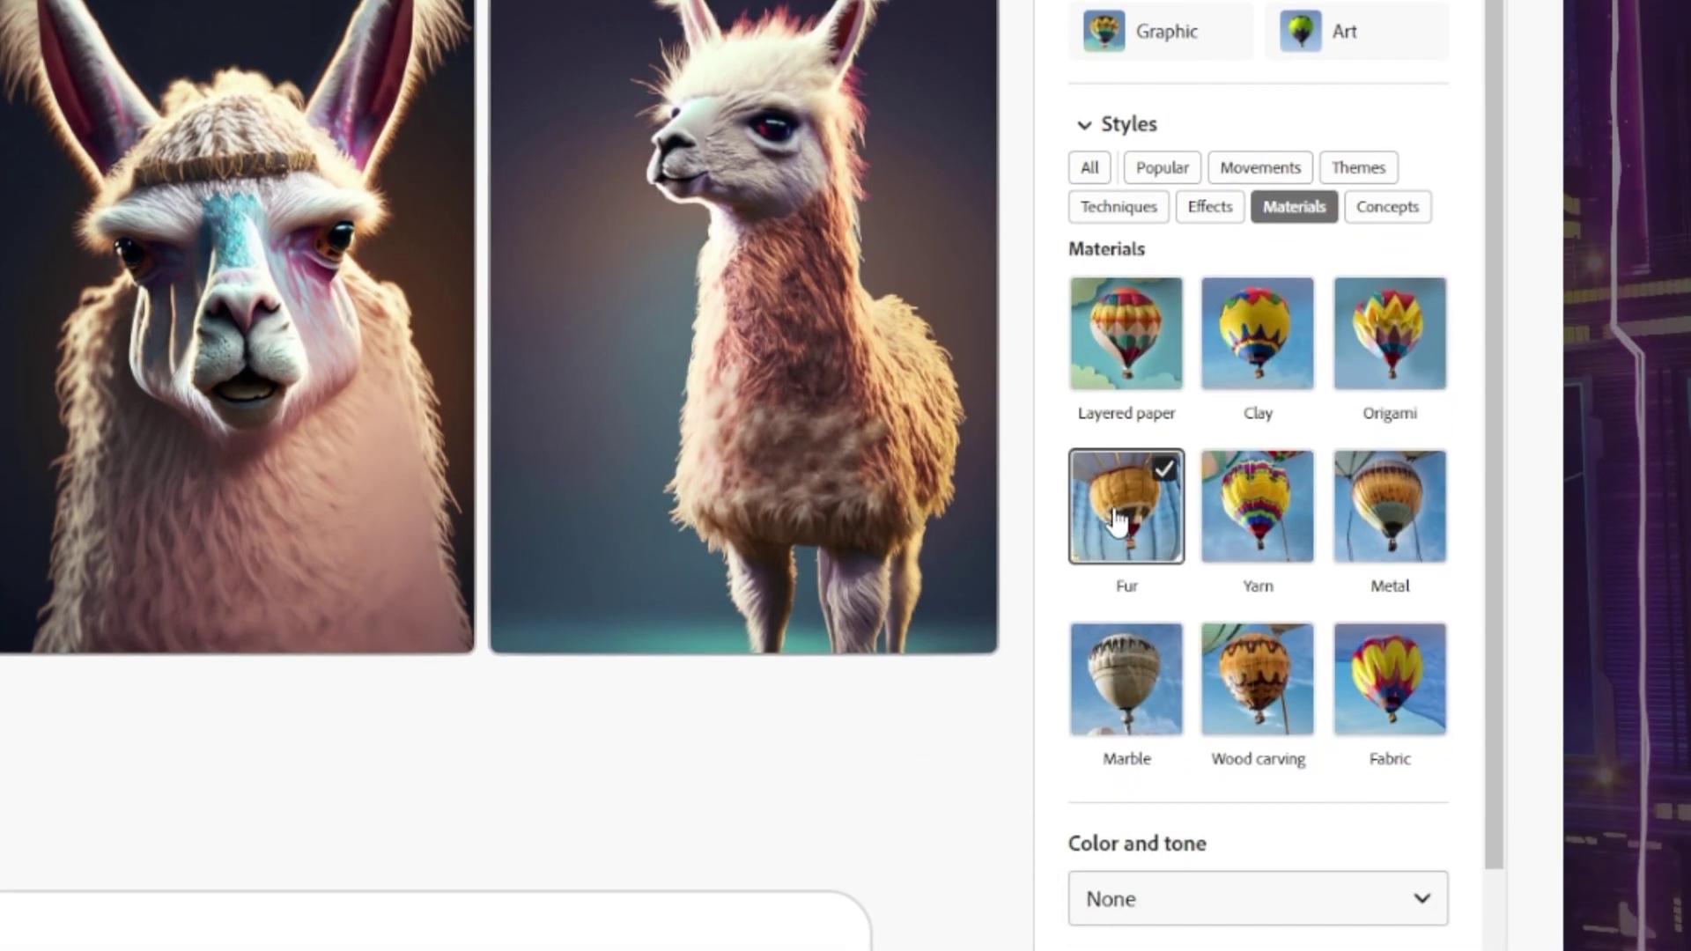
scroll(1287, 800, "down", 2)
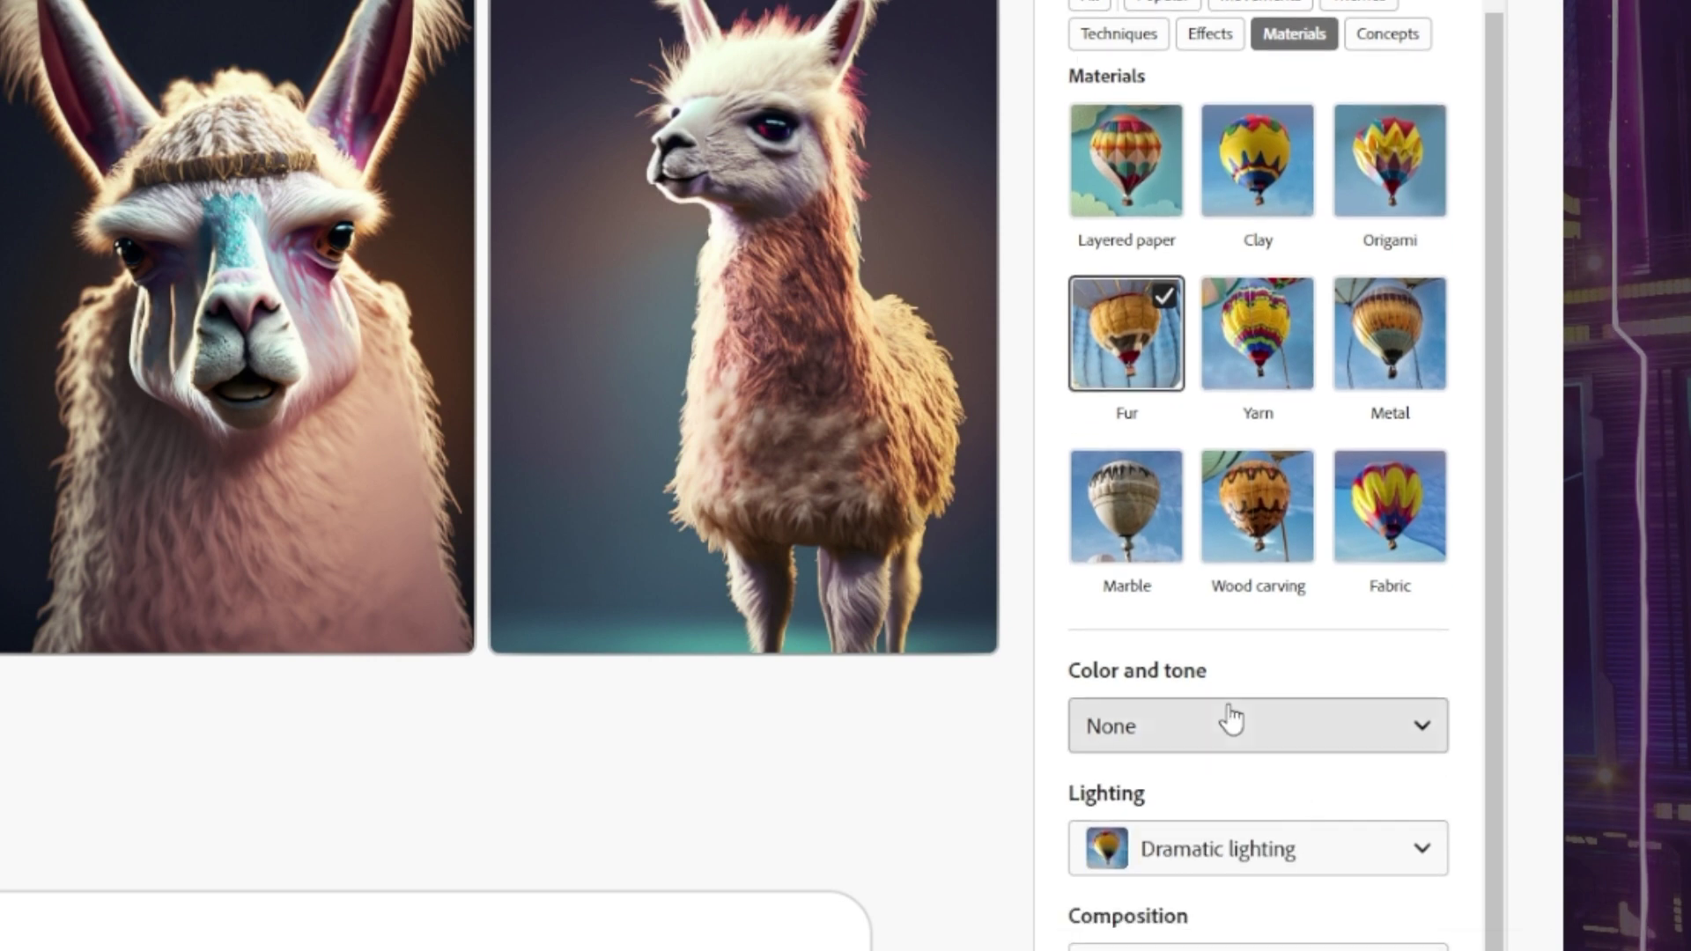
Set Vibrant color, Studio lighting and Shot from above composition, then regenerate the llamas.
left_click(1235, 722)
left_click(1212, 601)
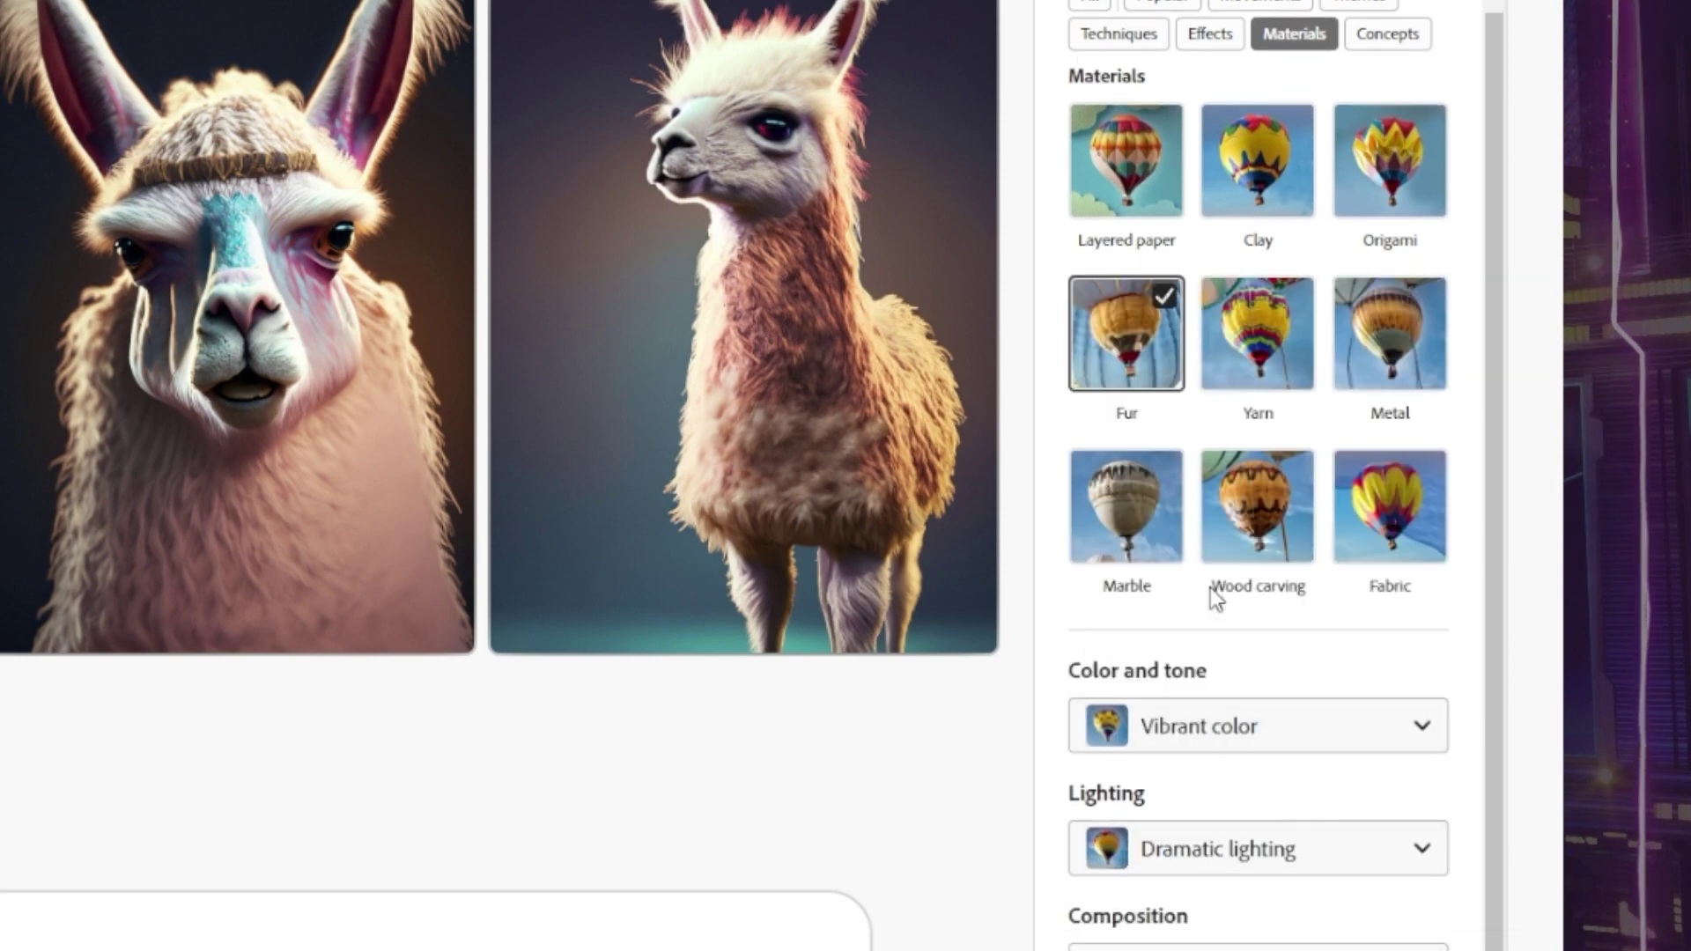
left_click(1210, 859)
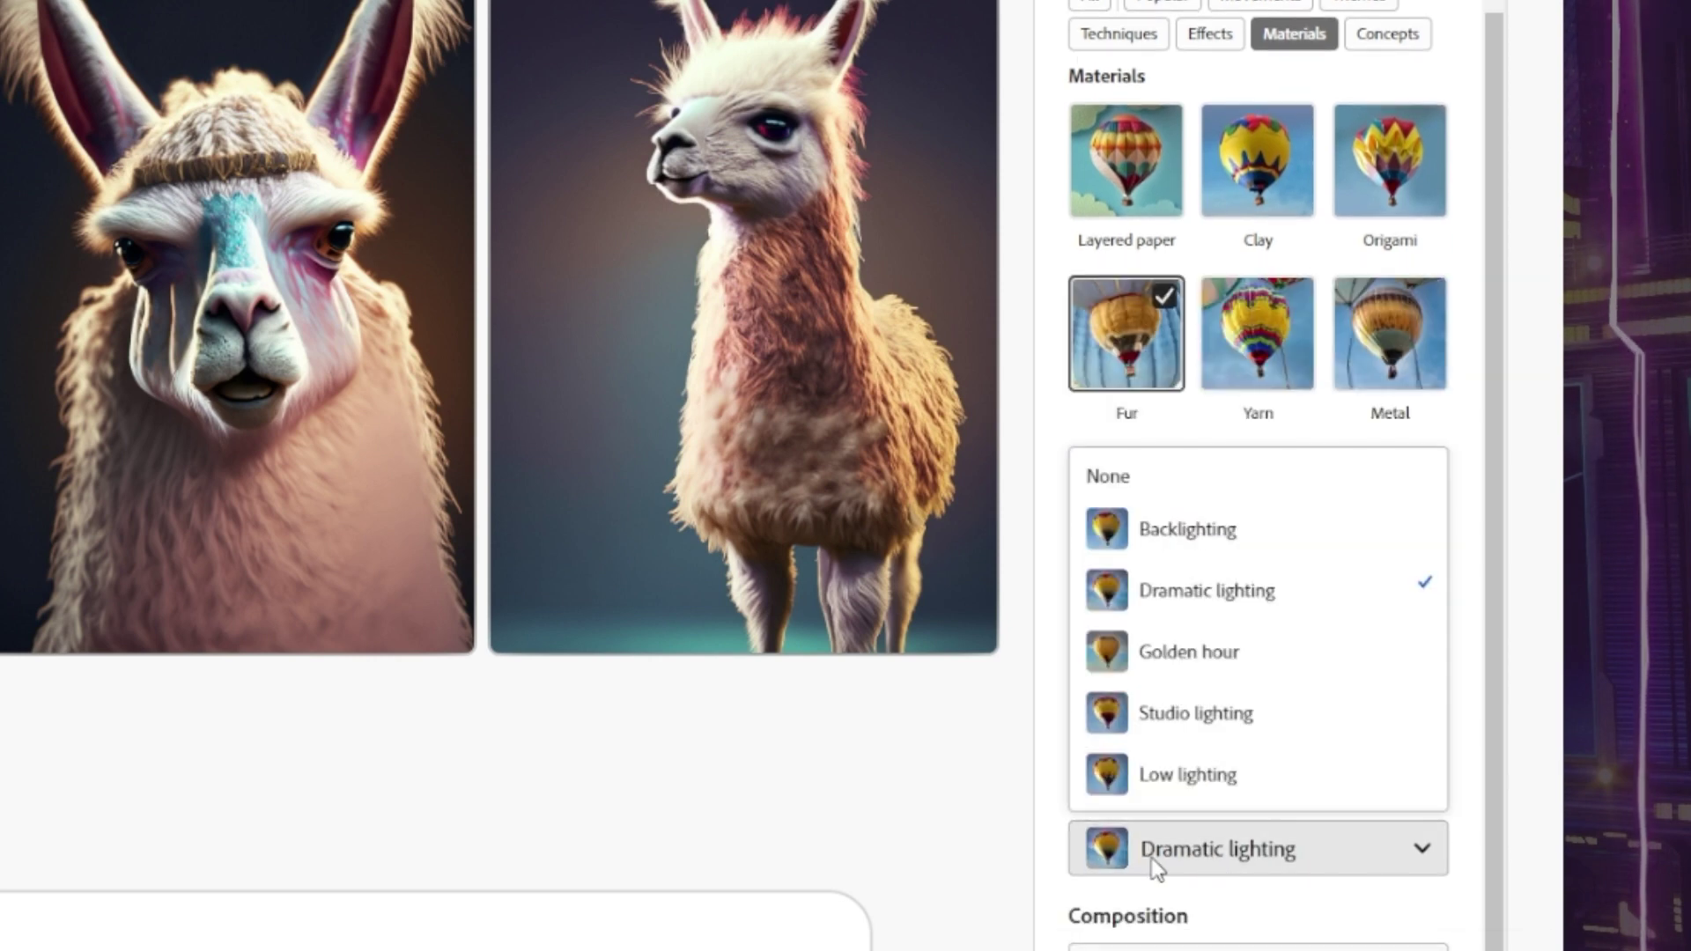
left_click(1183, 731)
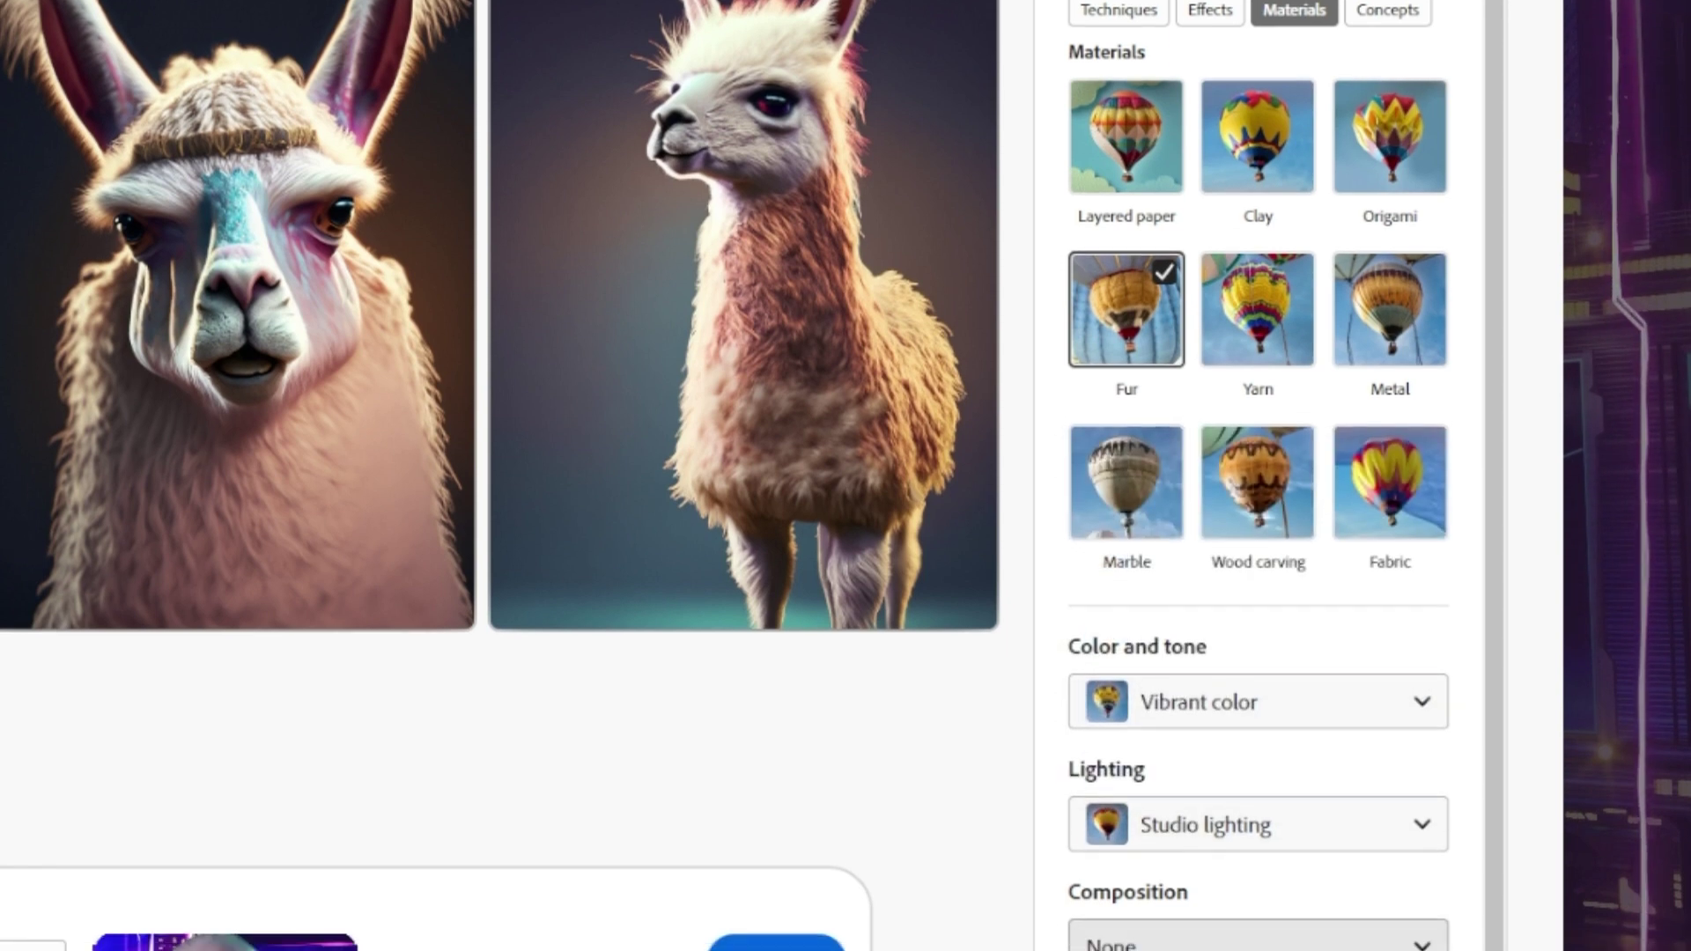
left_click(1223, 806)
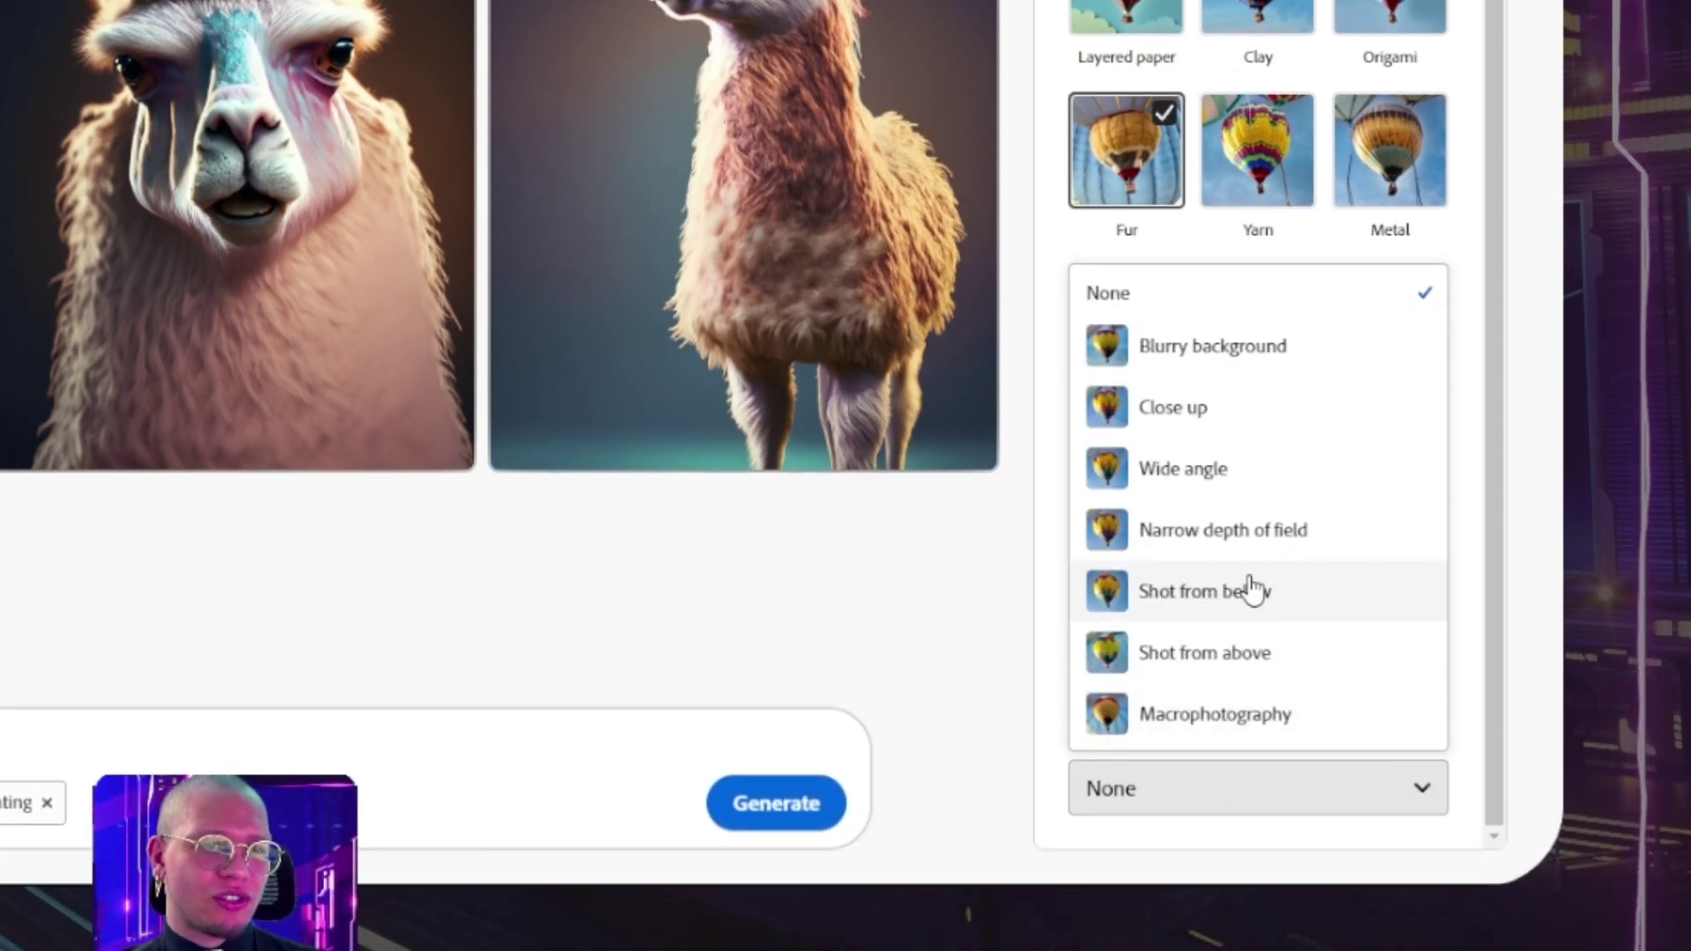
left_click(1217, 652)
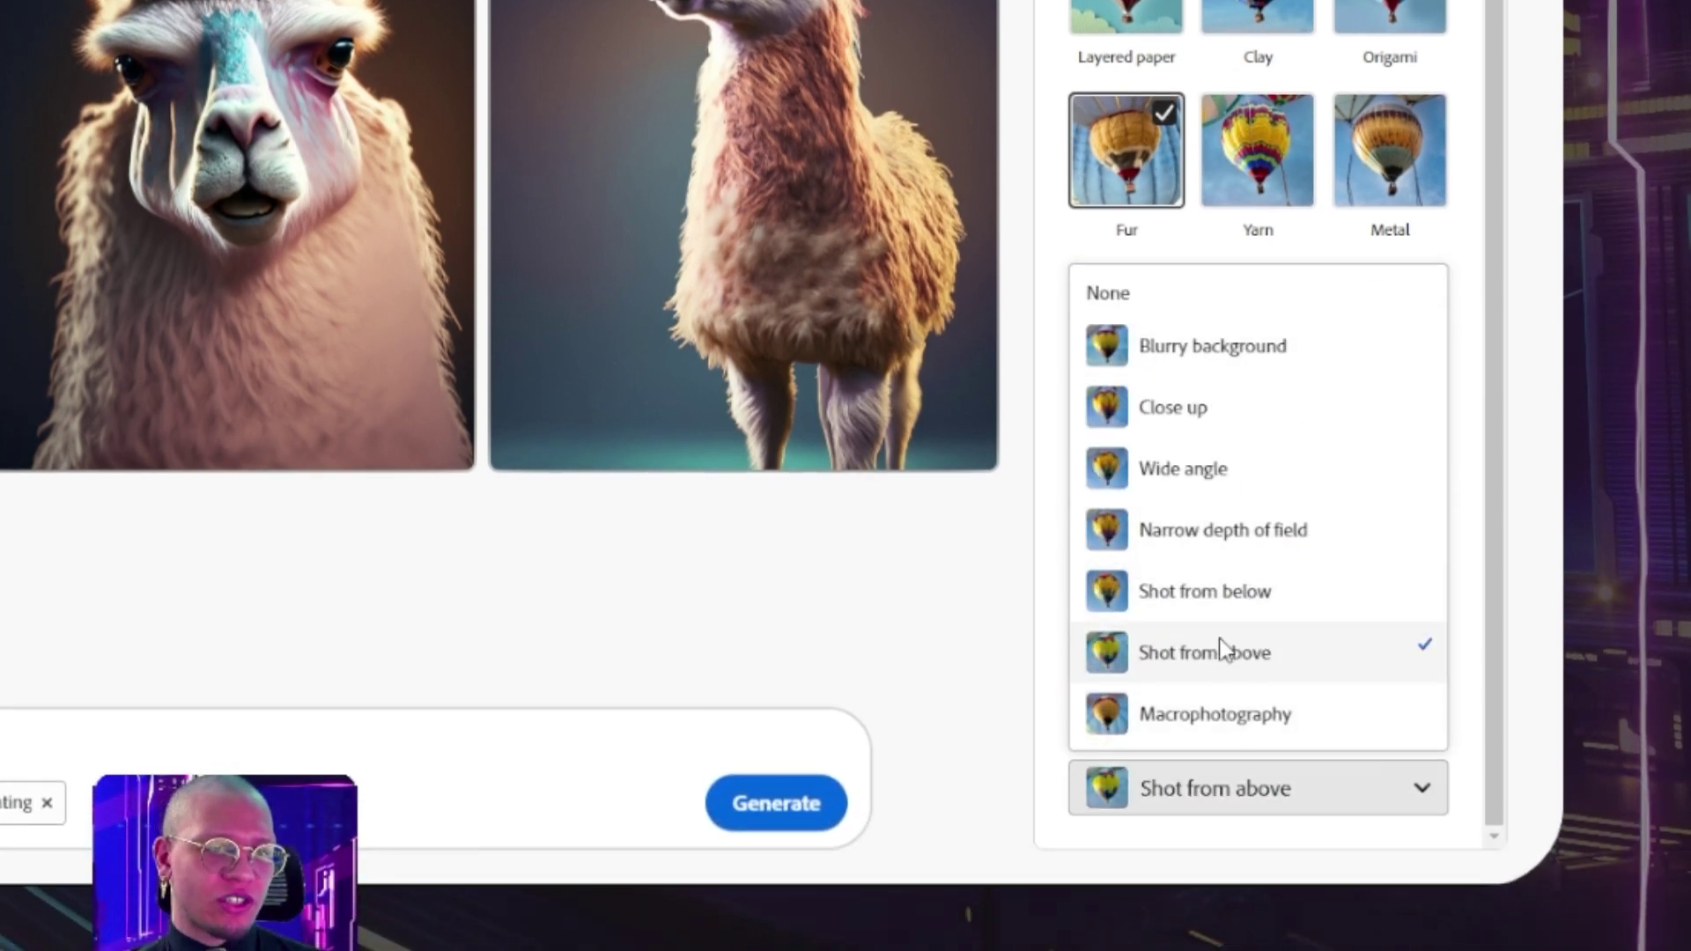
left_click(768, 826)
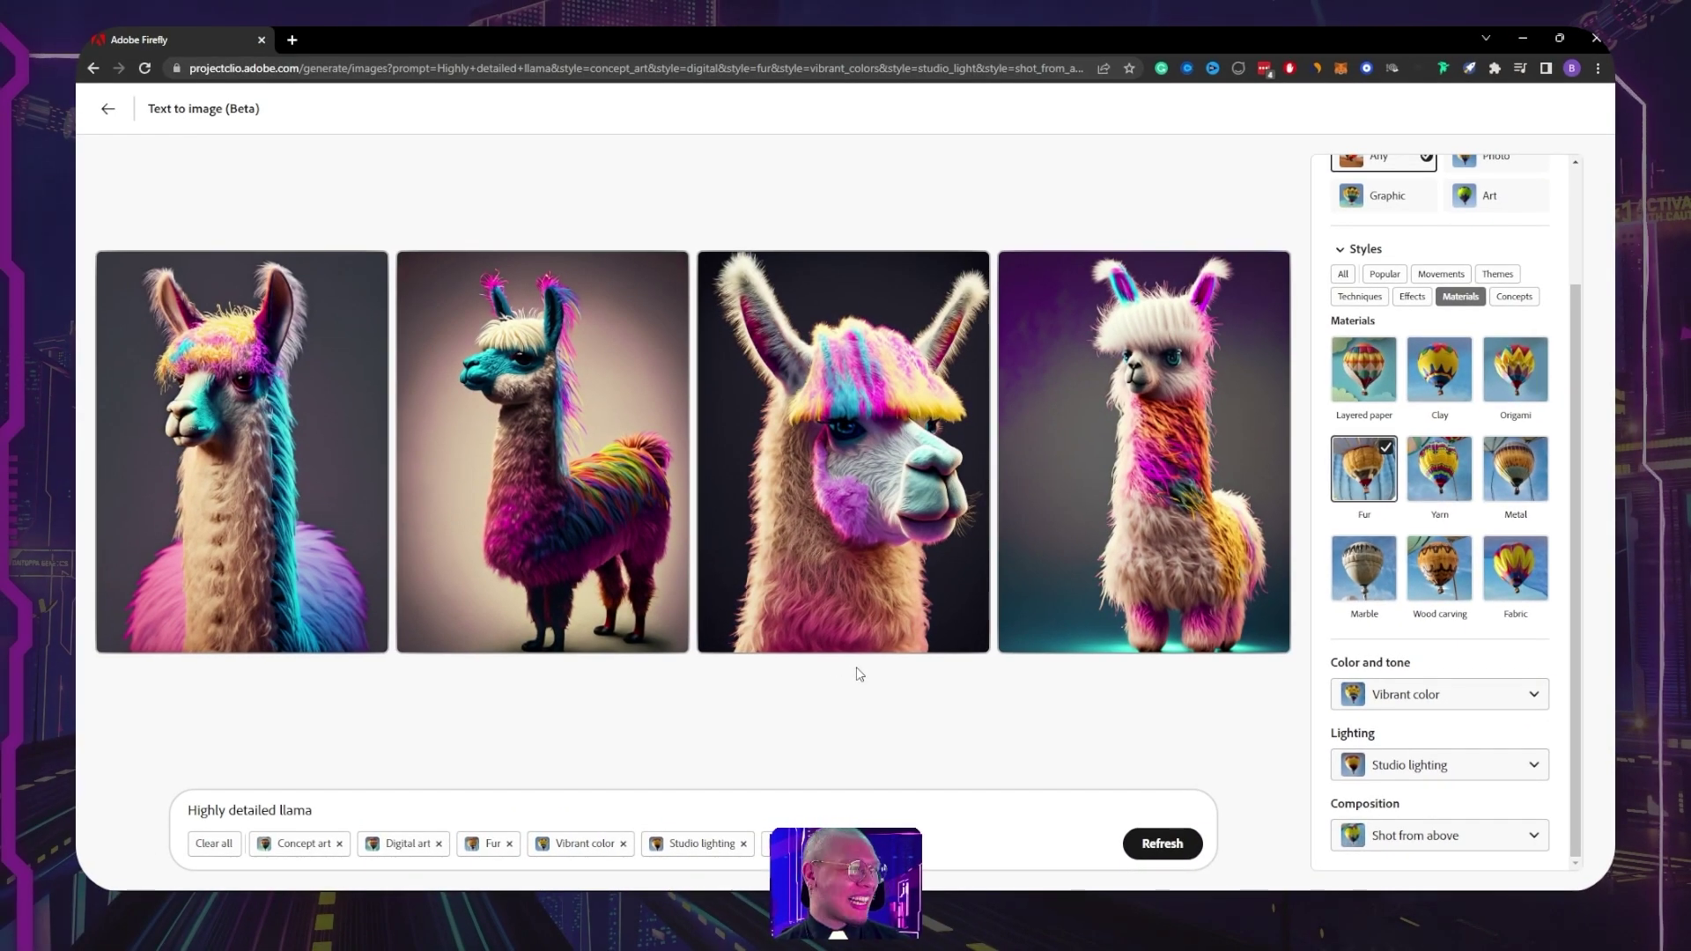
Go back to the gallery and use the origami birds over the ocean example prompt.
left_click(108, 108)
scroll(854, 491, "down", 3)
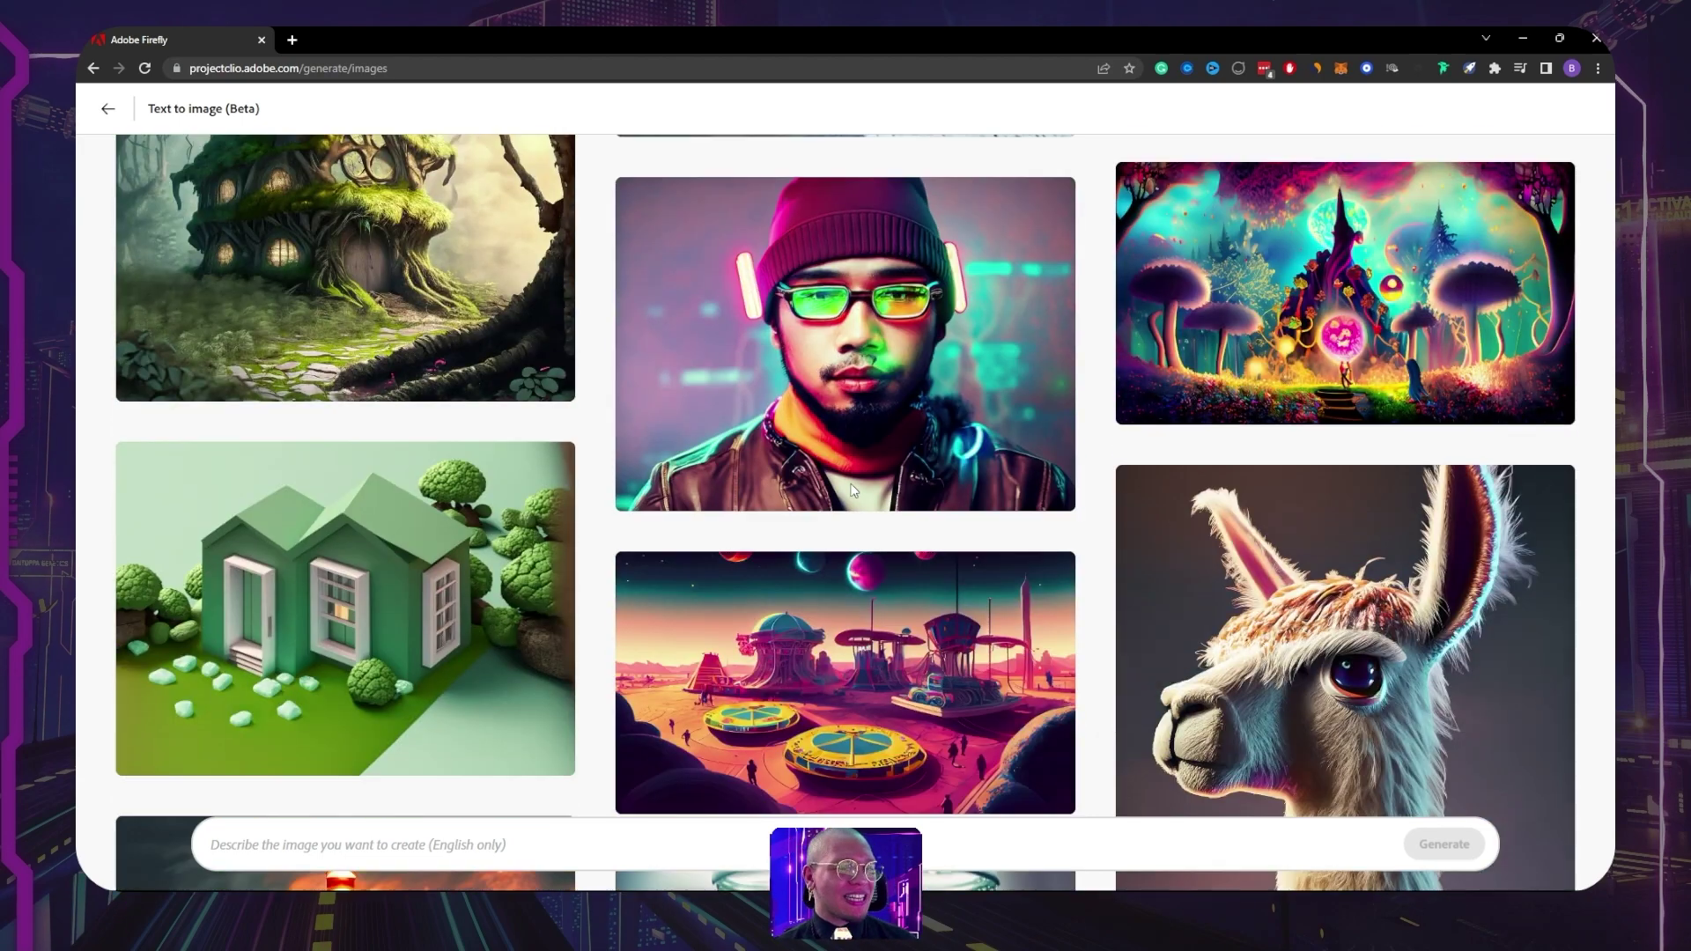
scroll(852, 490, "down", 5)
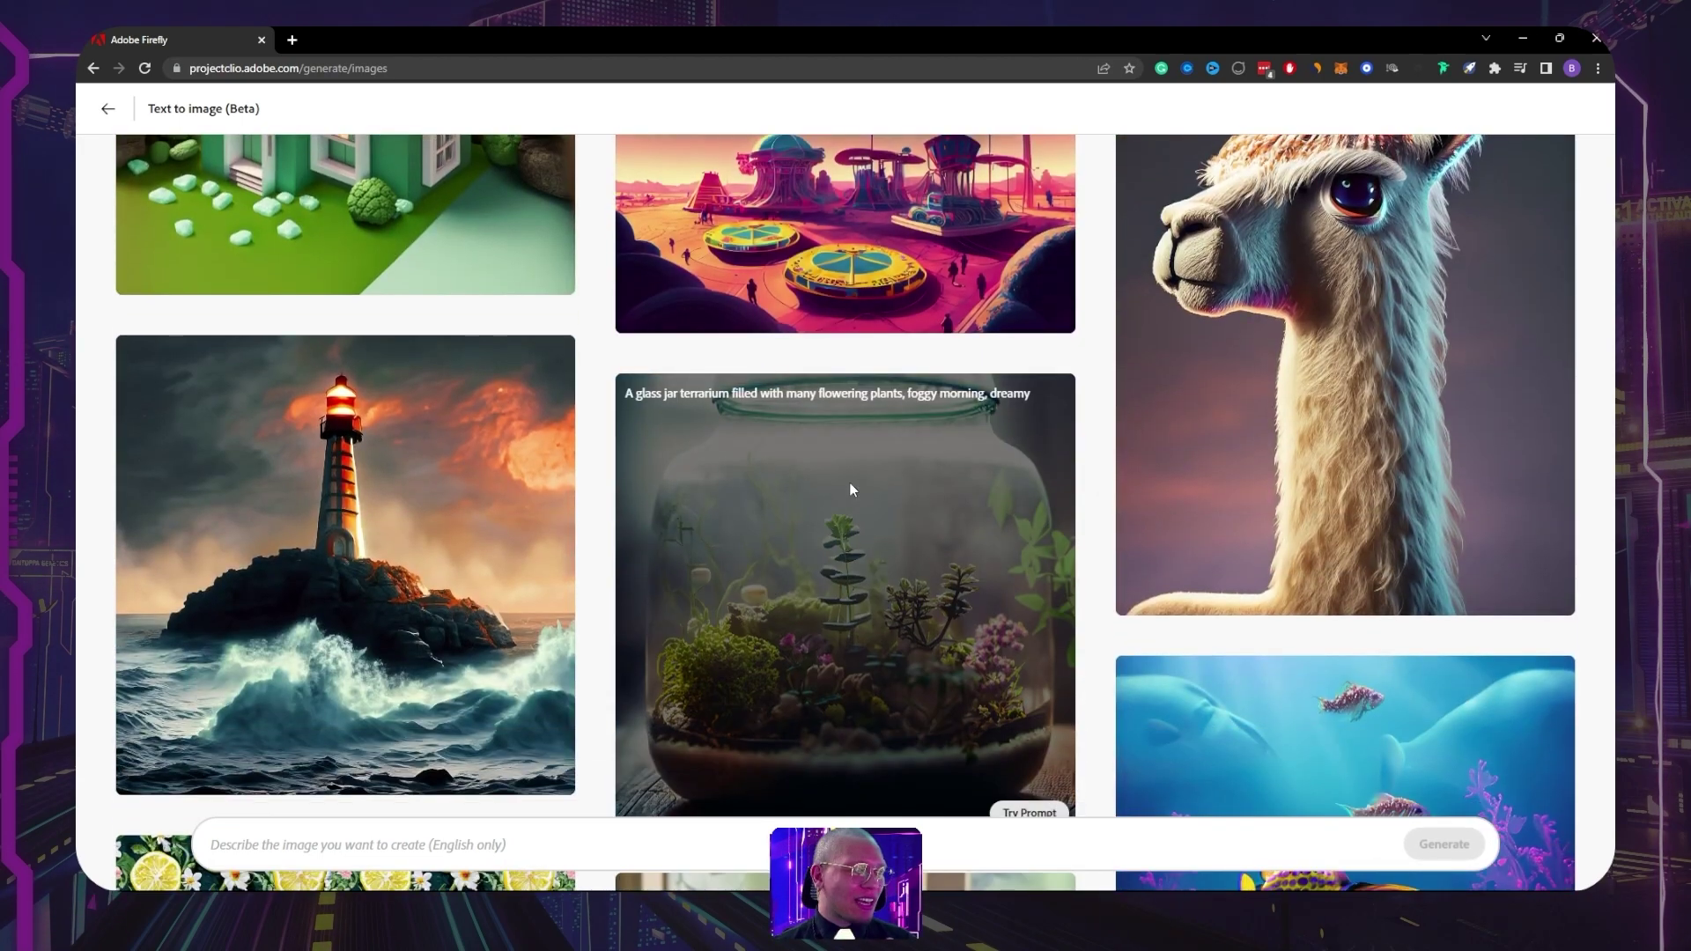
scroll(850, 483, "down", 10)
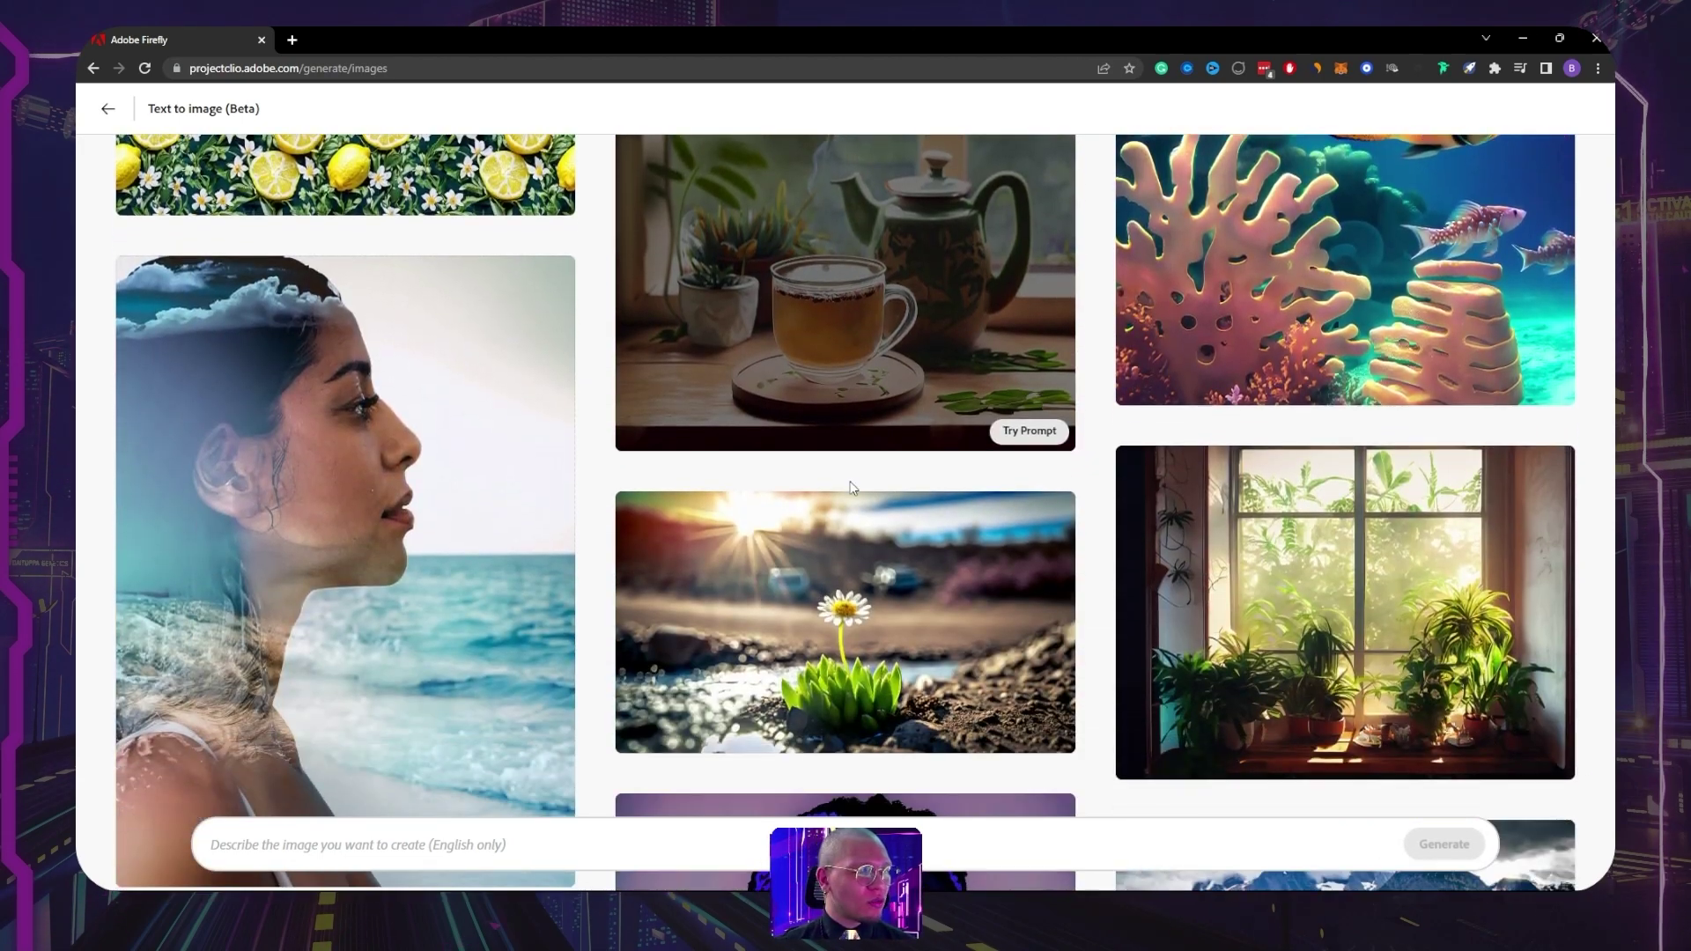
scroll(851, 486, "down", 7)
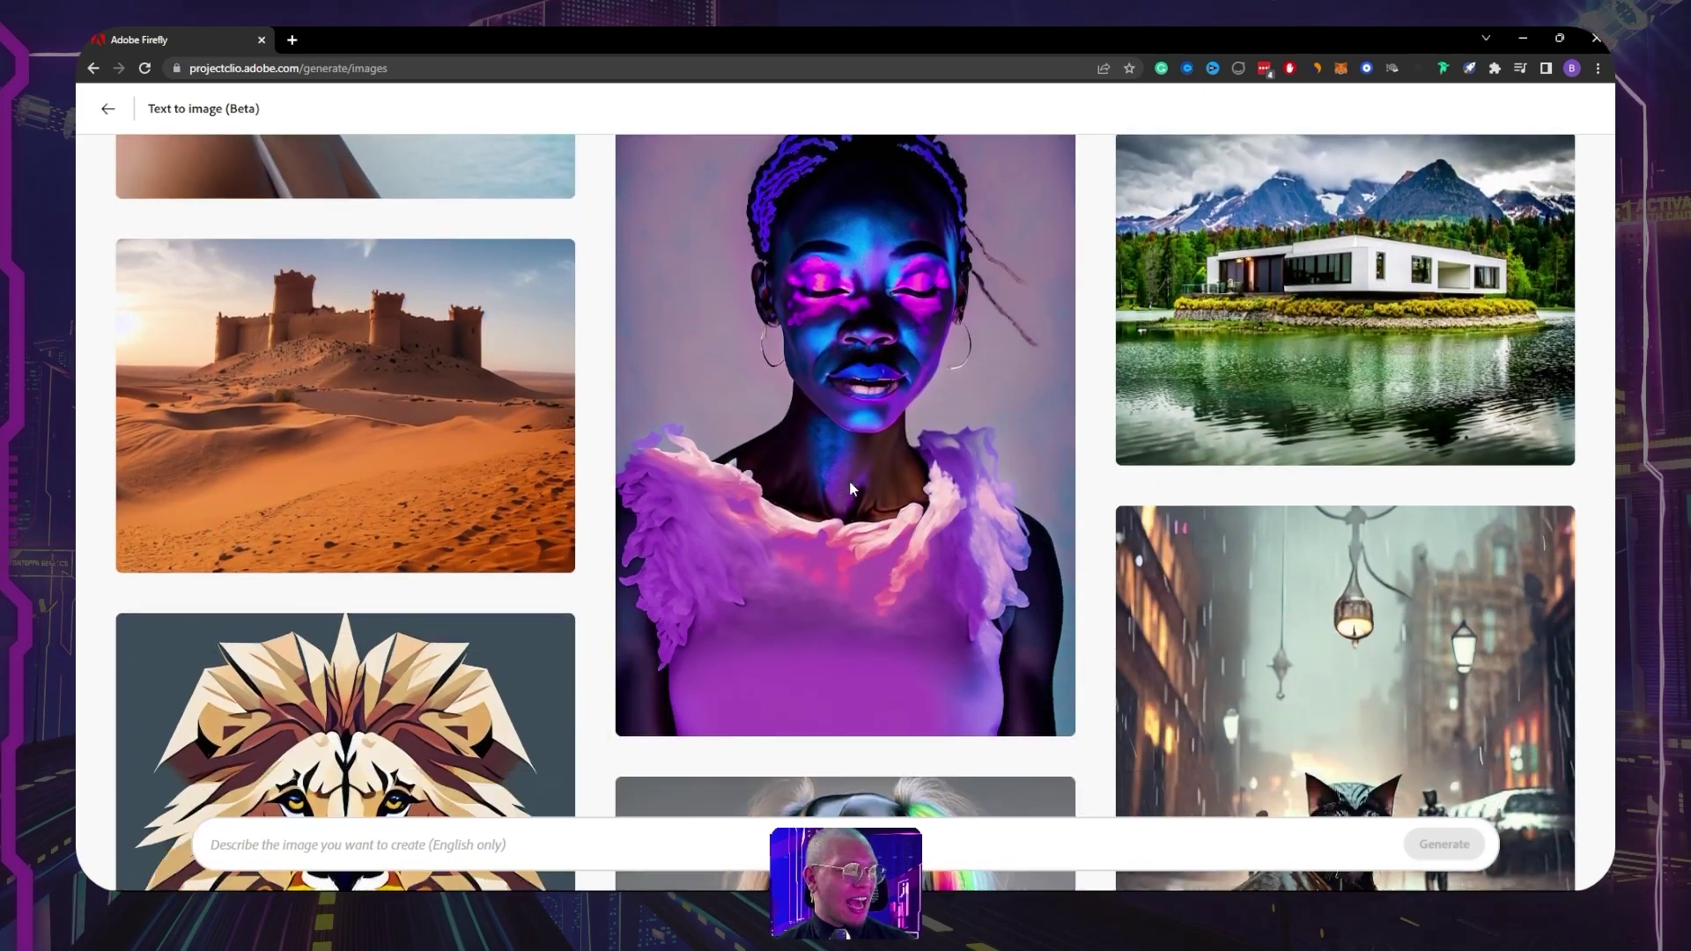
scroll(851, 490, "down", 8)
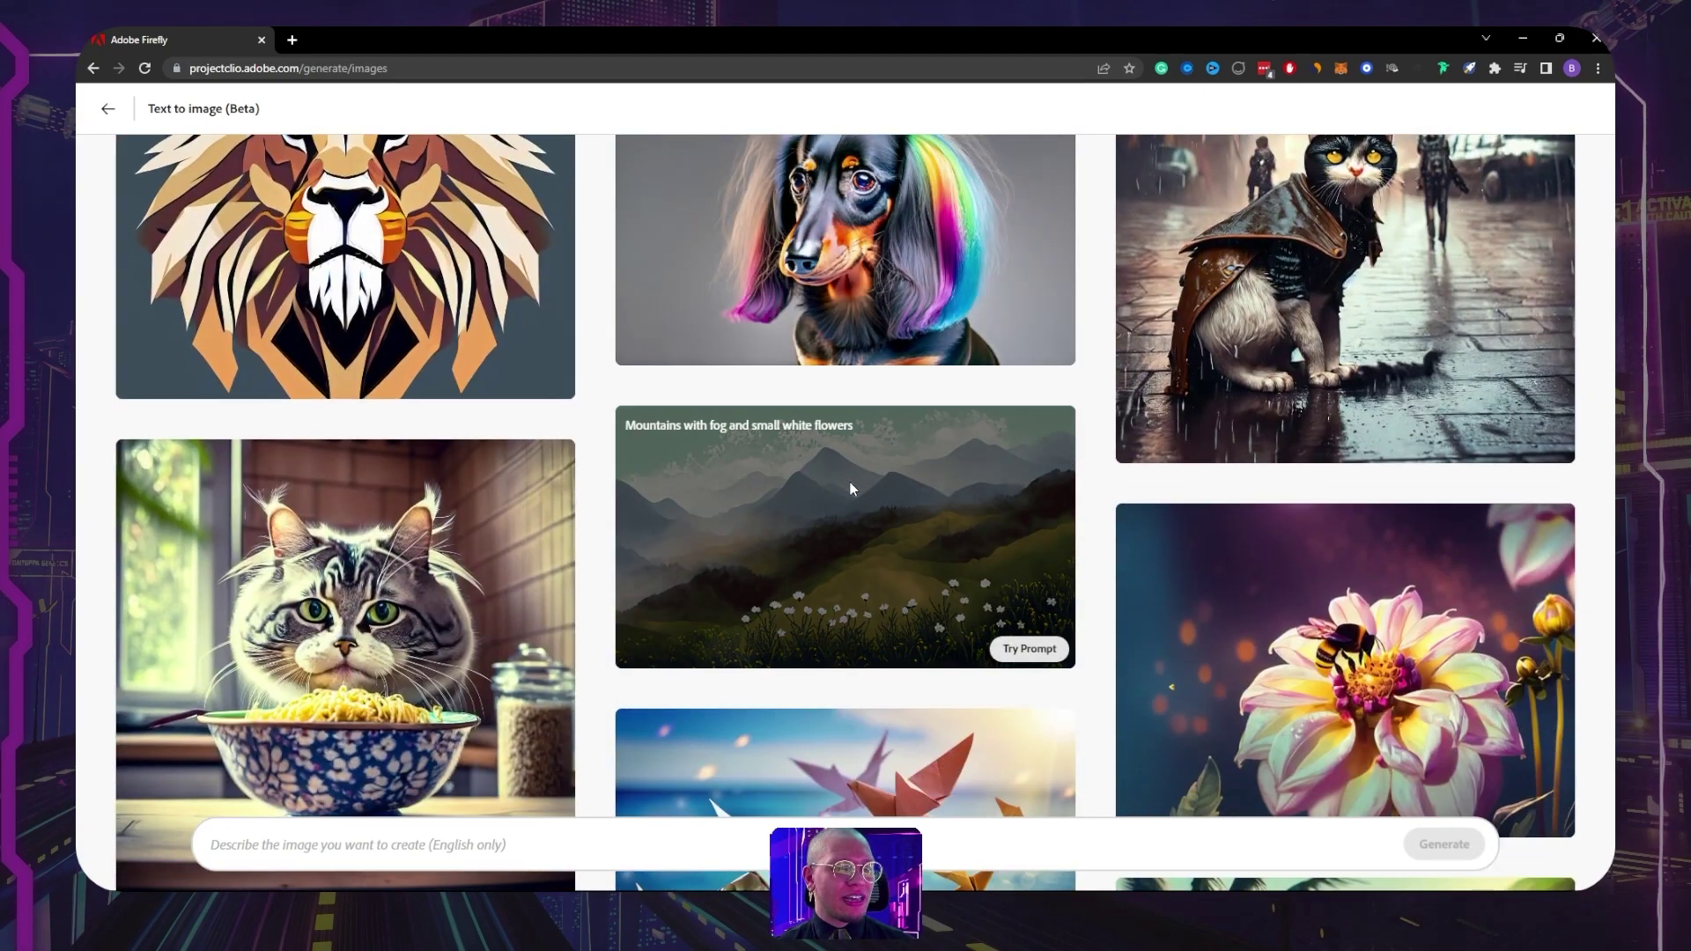
scroll(851, 489, "down", 1)
scroll(837, 573, "down", 4)
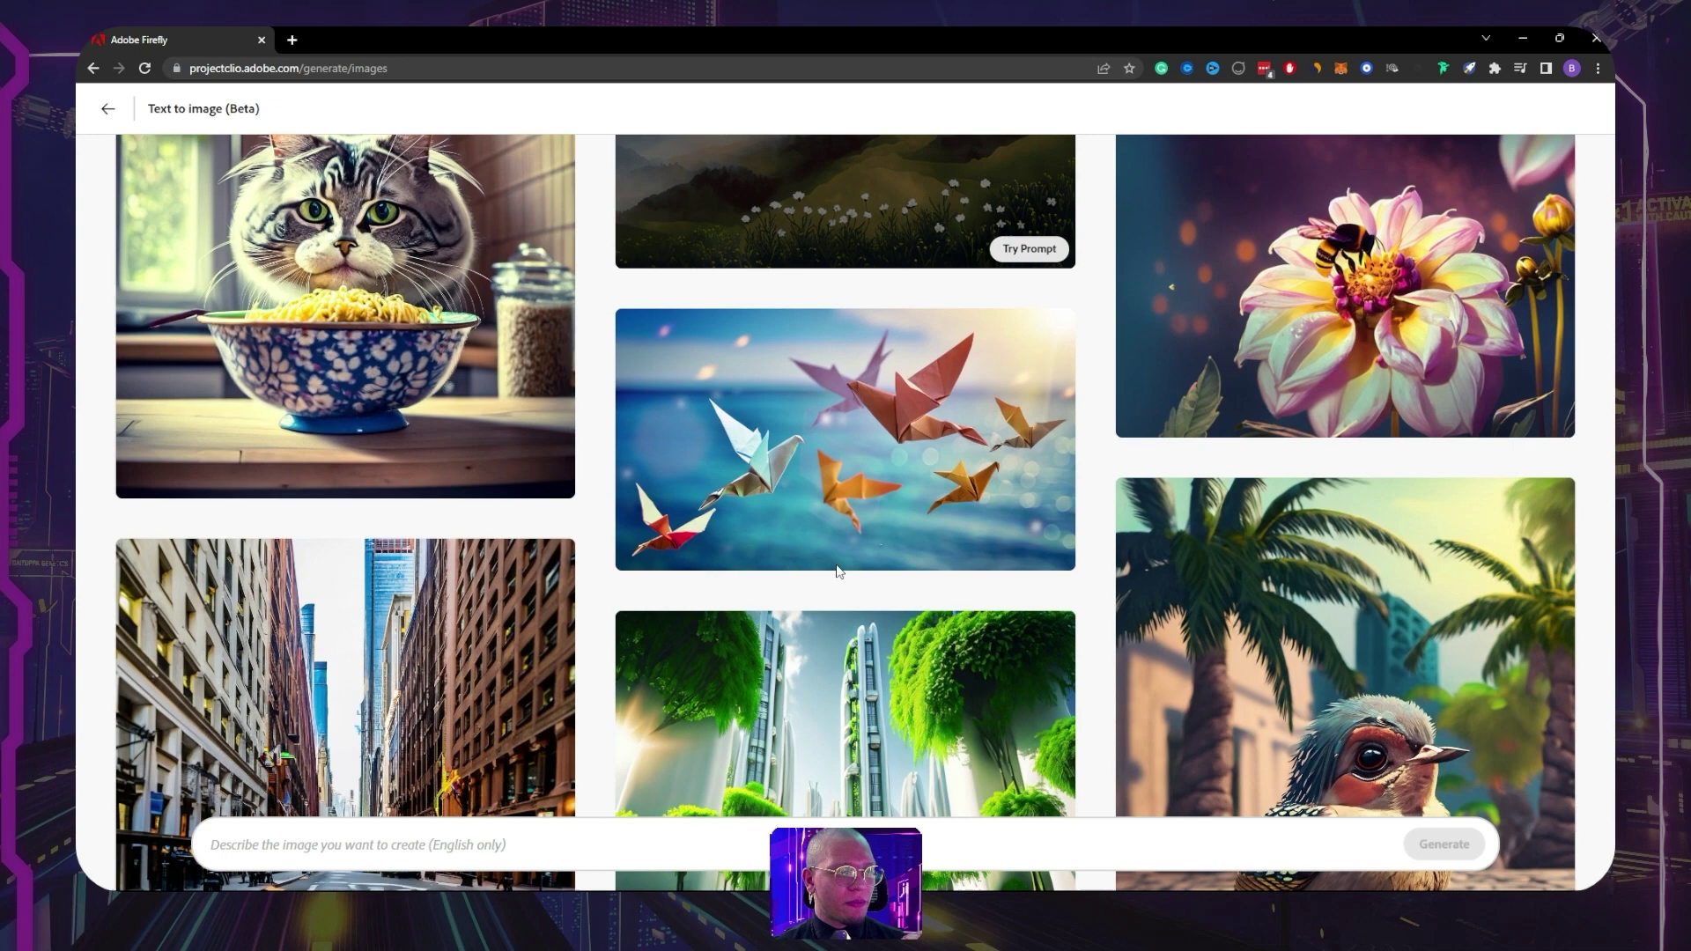
left_click(1029, 551)
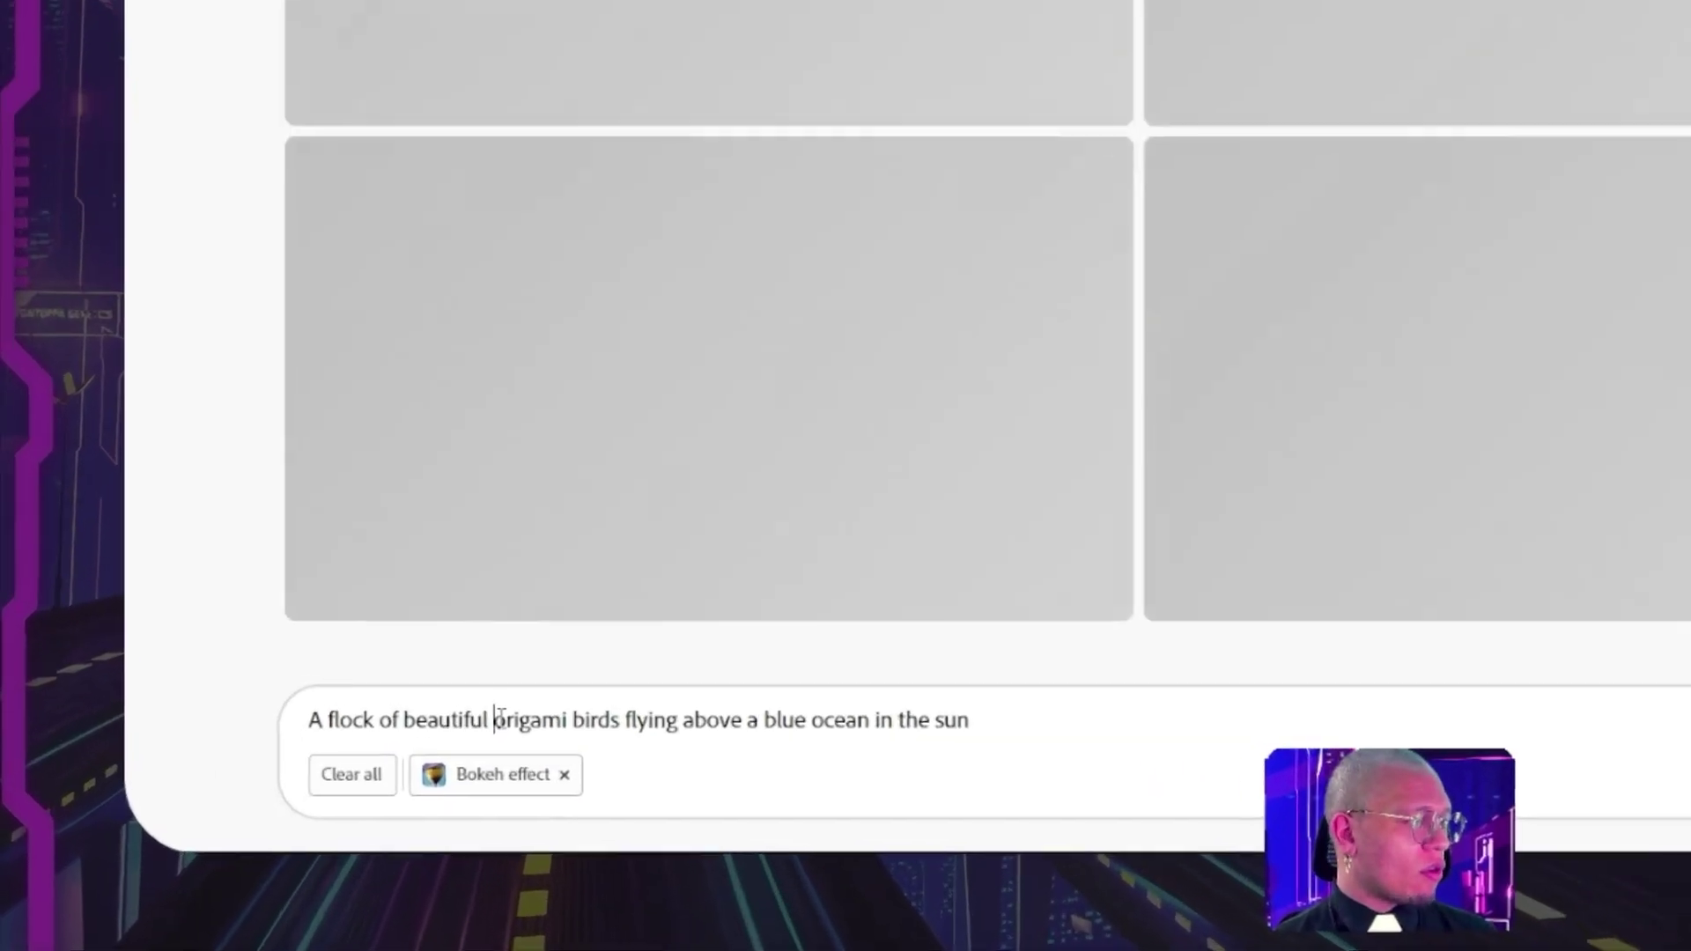
Set the content type to Art, add the Synthwave style and choose Dramatic lighting.
left_click_drag(497, 718, 1151, 713)
left_click(1151, 714)
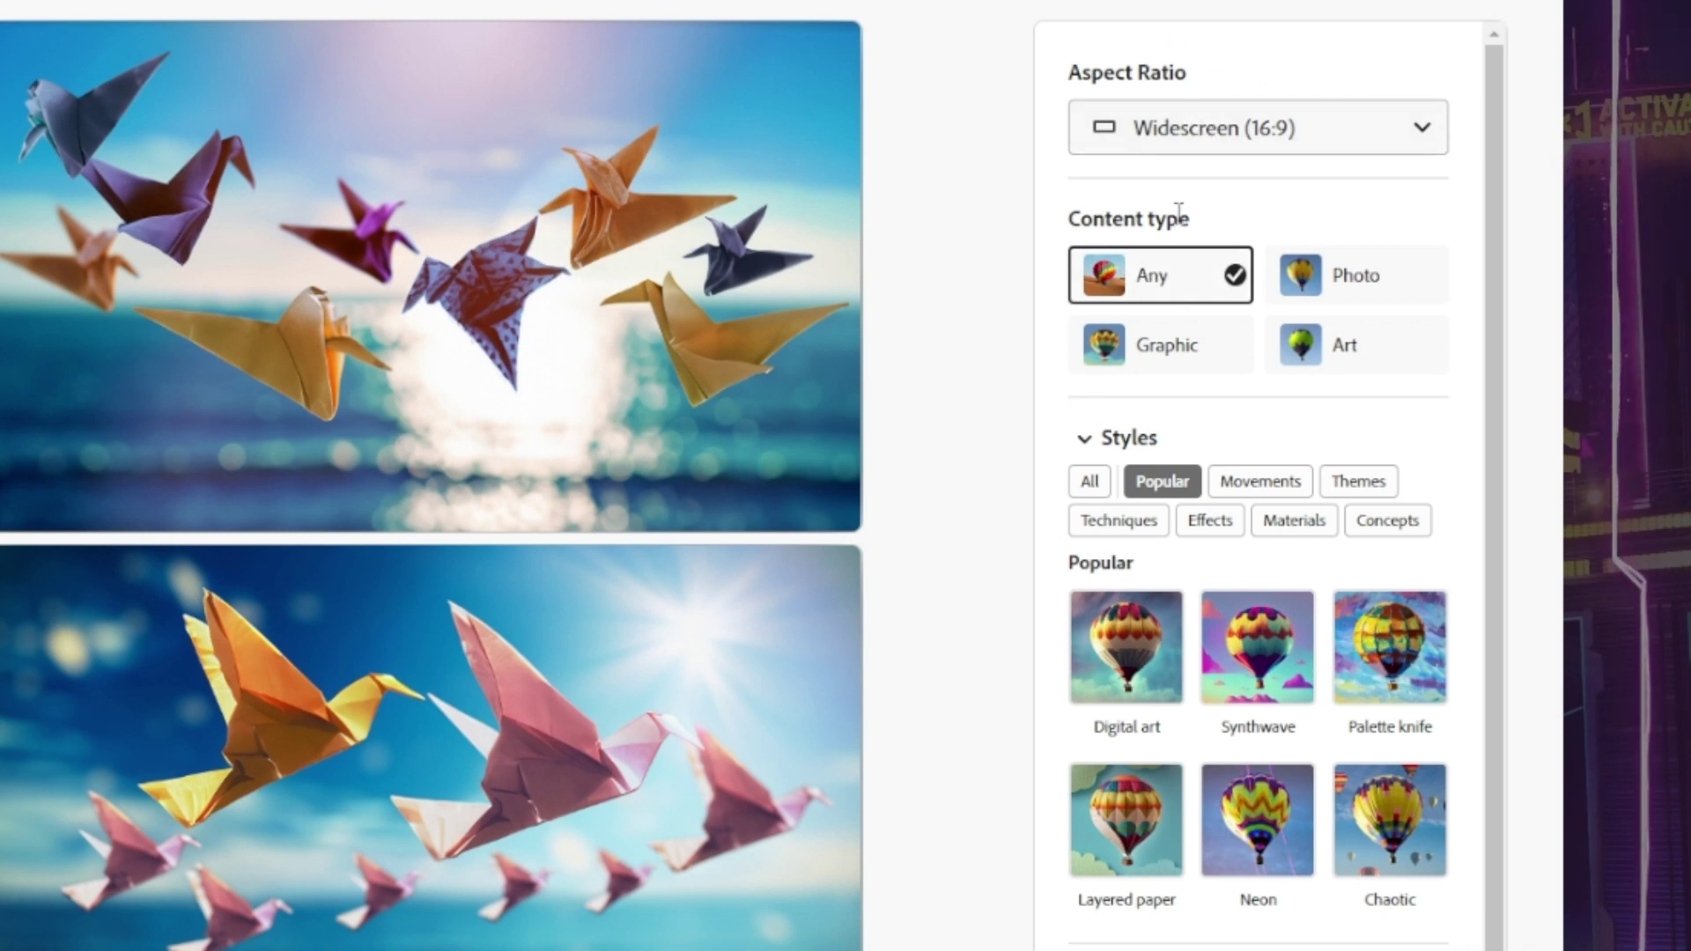
left_click_drag(1093, 220, 1202, 219)
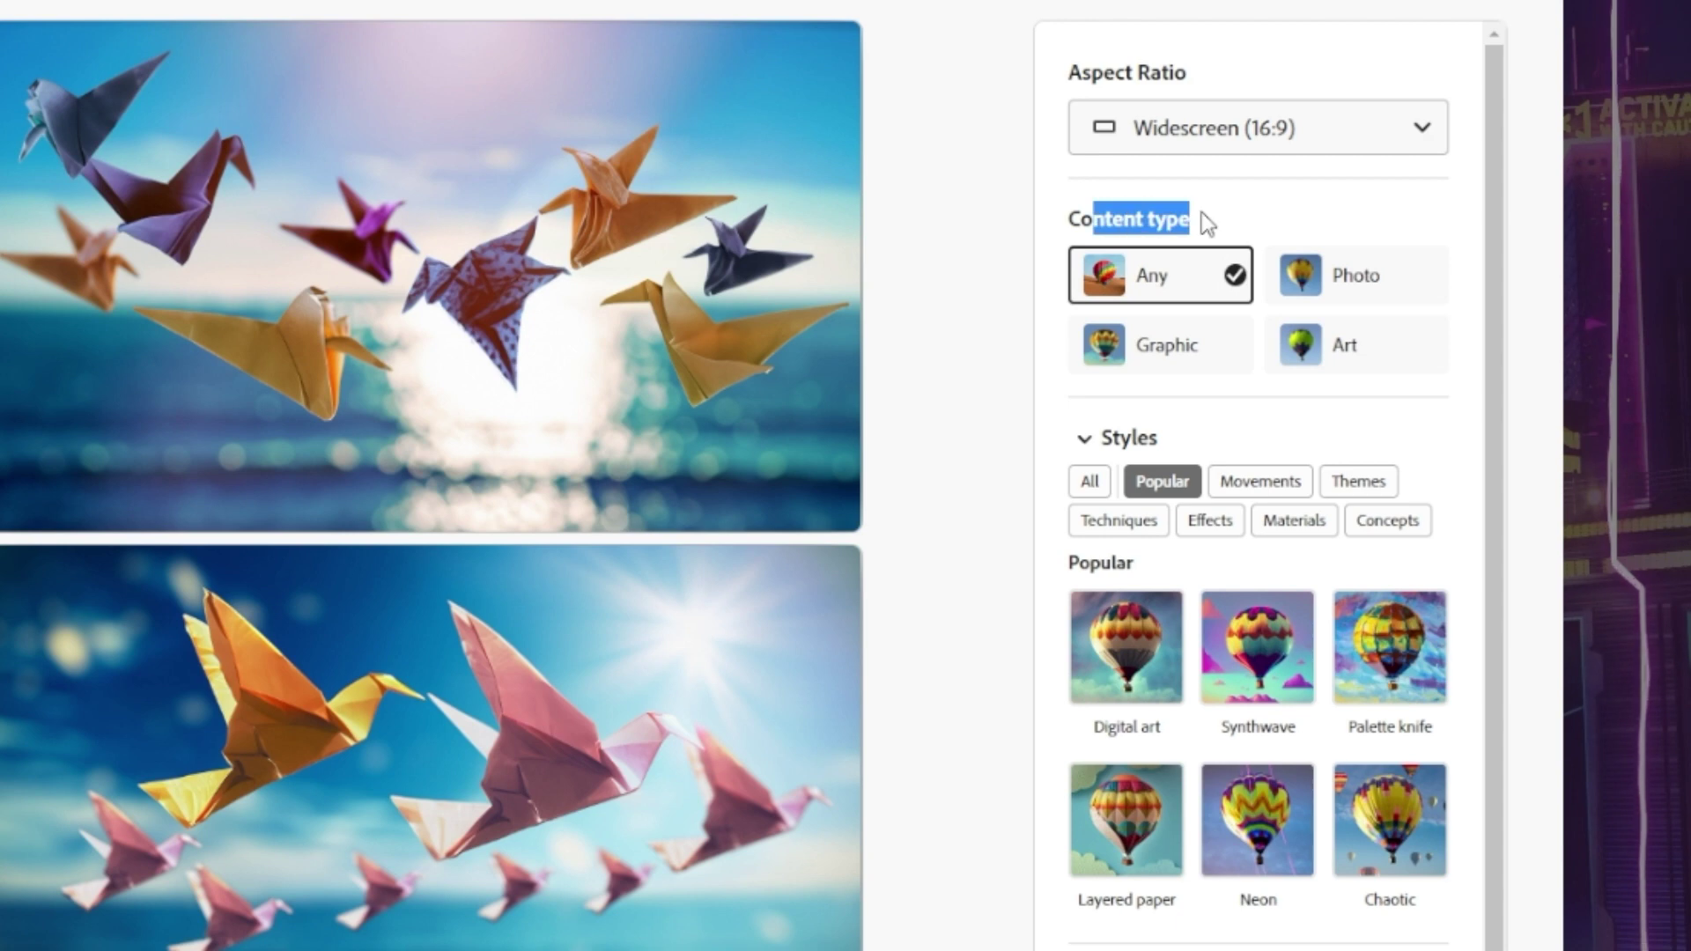
left_click(1347, 280)
left_click(1358, 350)
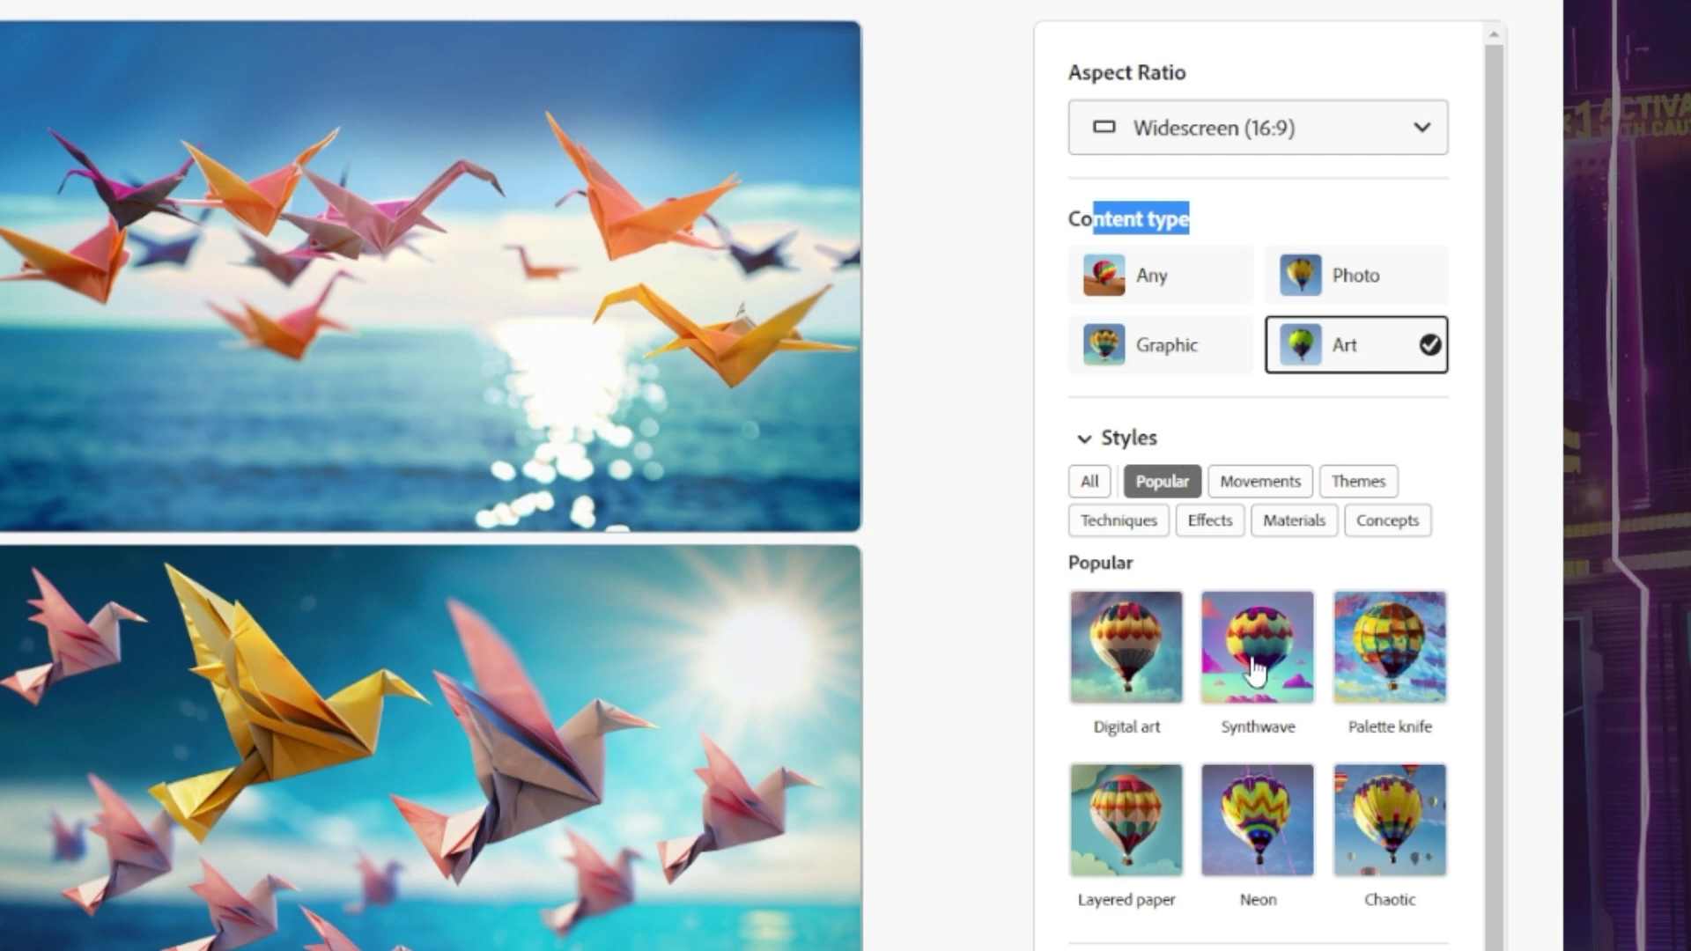
left_click(1257, 667)
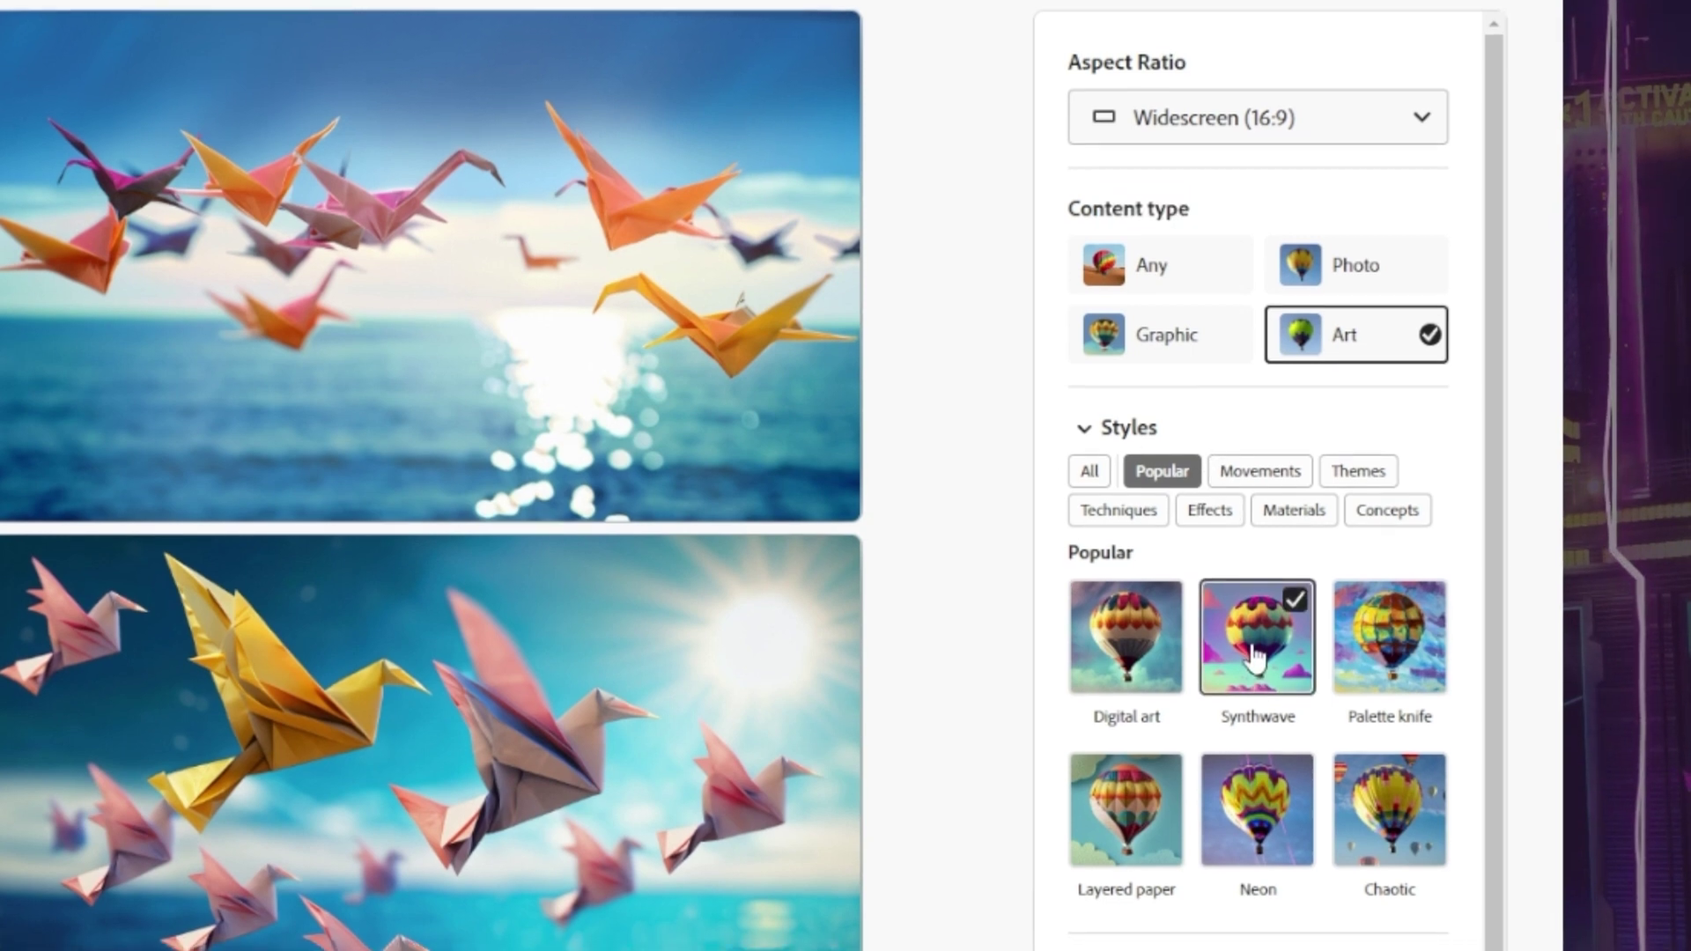
scroll(1257, 667, "down", 5)
left_click(1241, 792)
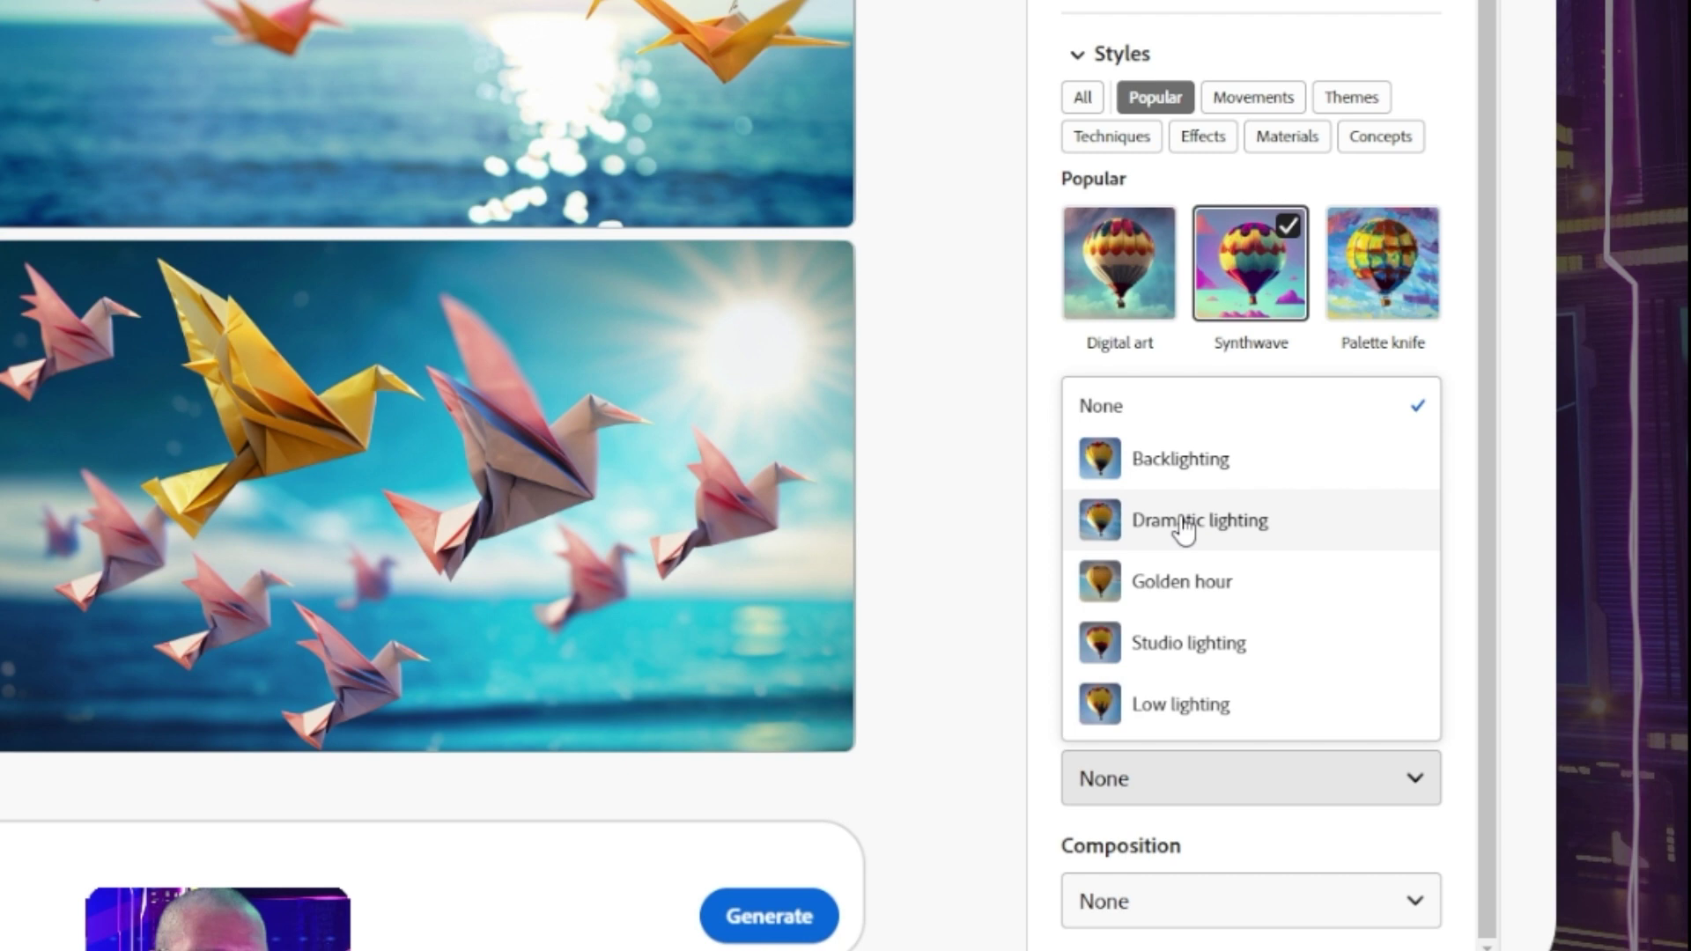
left_click(1183, 529)
Generate four 16:9 origami bird images with the Bokeh, Synthwave and Dramatic lighting styles.
left_click(762, 920)
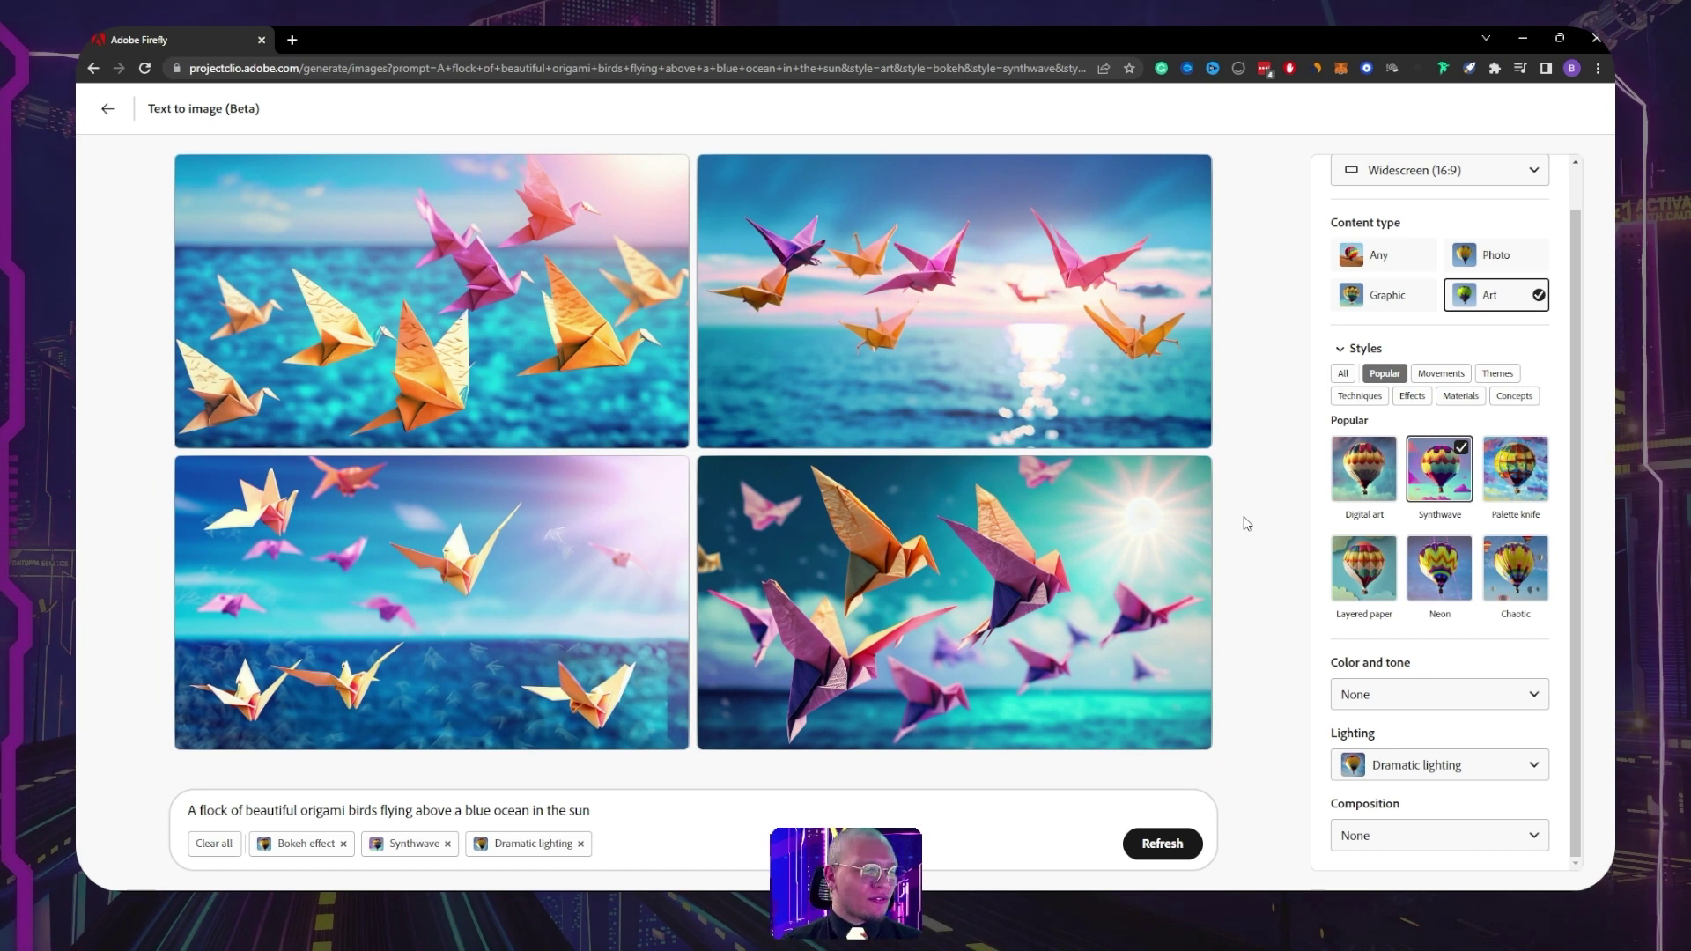
mouse_move(1207, 505)
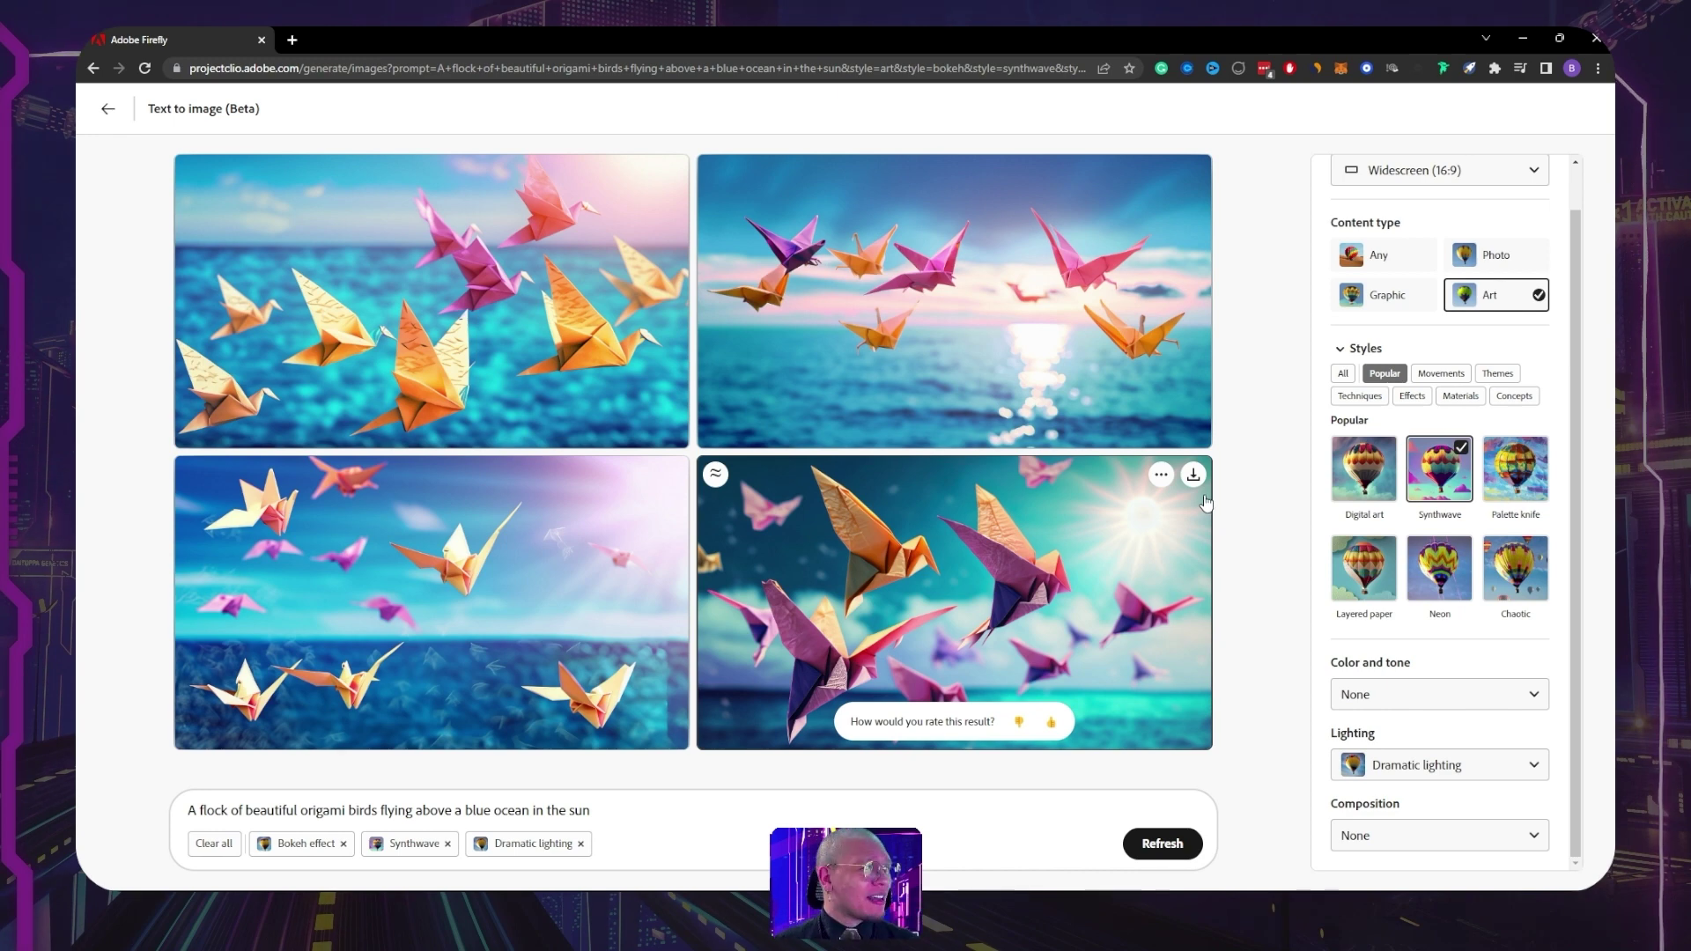
Return home, open Text effects and scroll to the black and gold dripping paint N example.
left_click(107, 108)
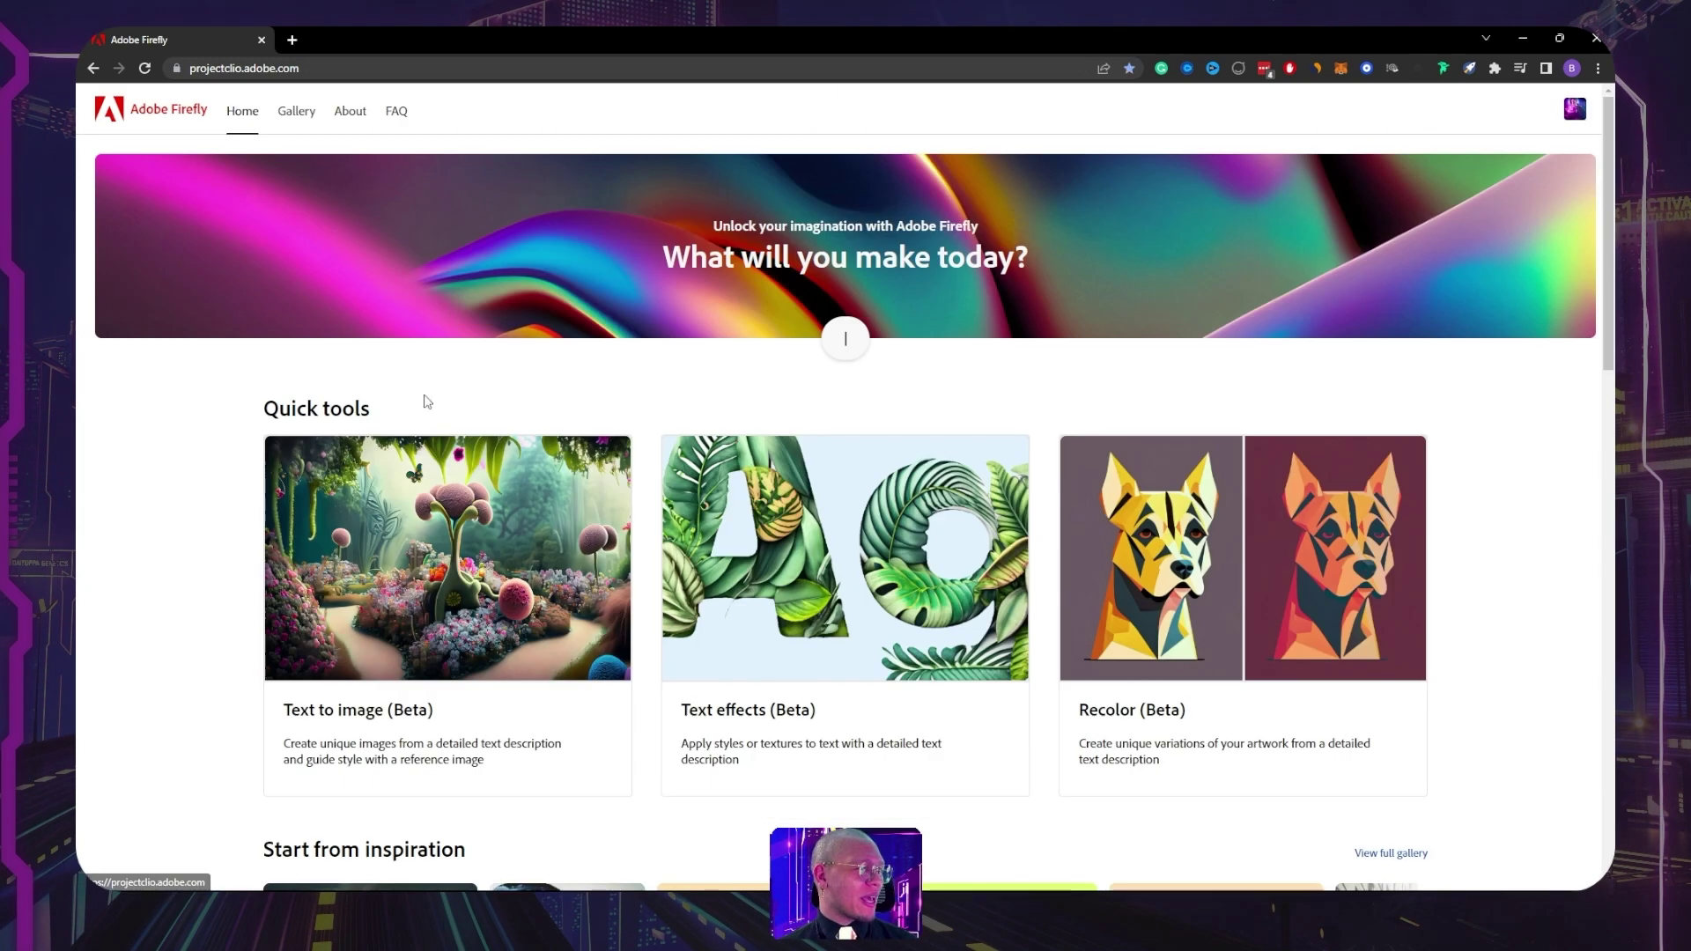
left_click(899, 591)
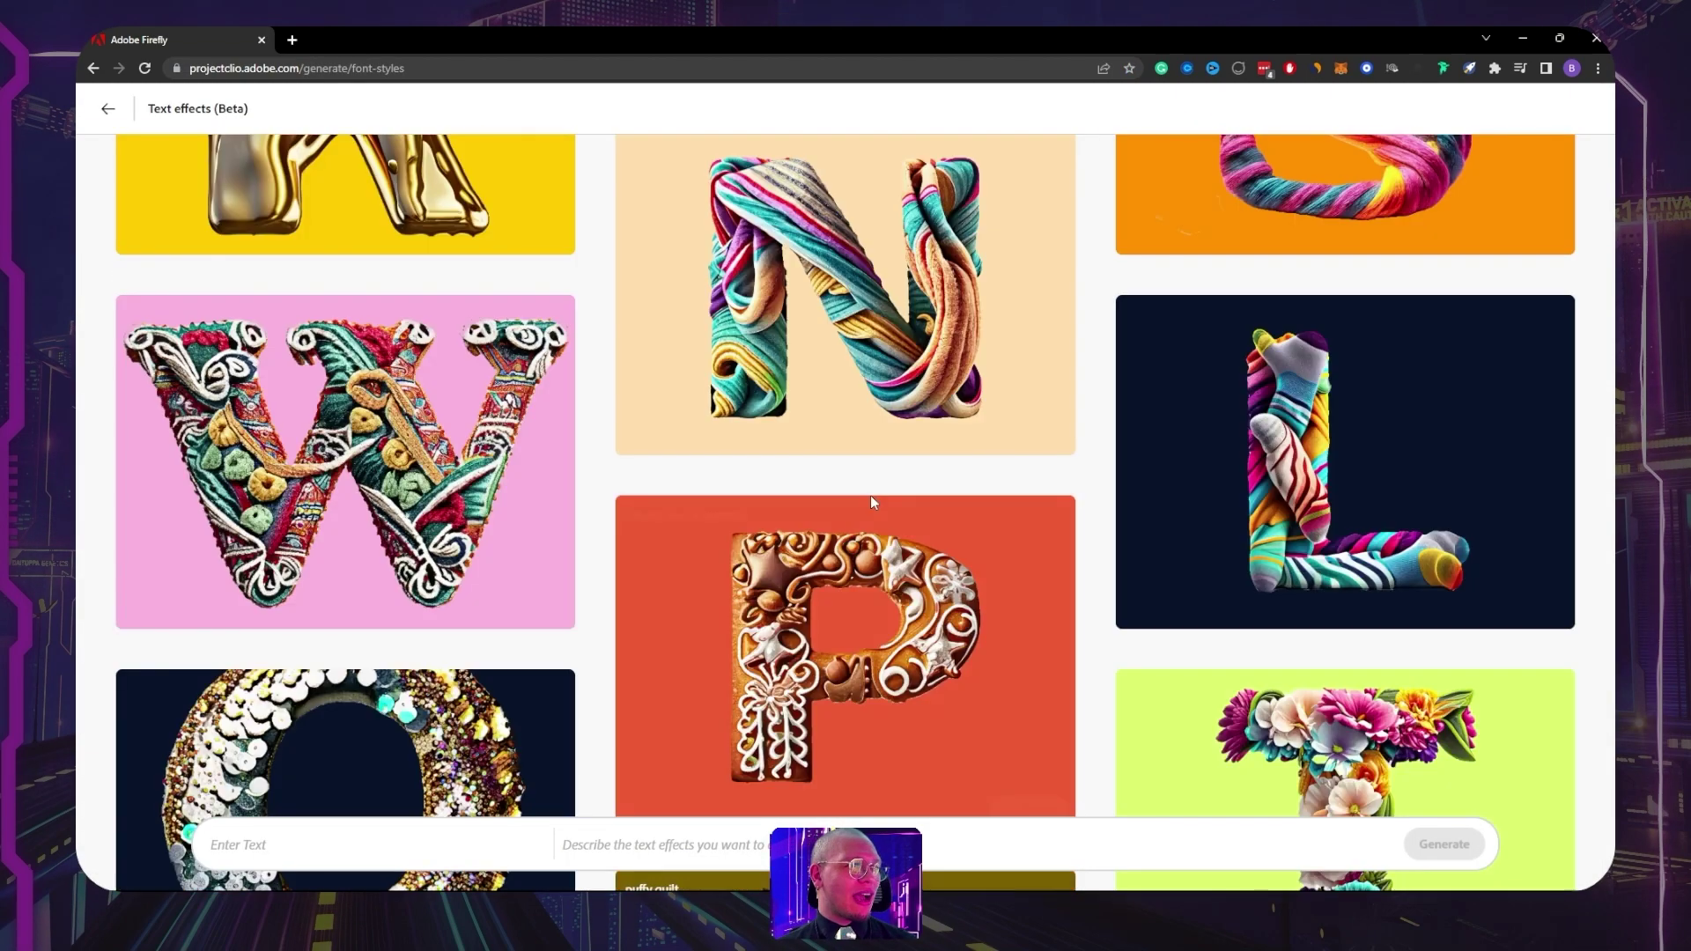
mouse_move(870, 499)
scroll(870, 500, "down", 1)
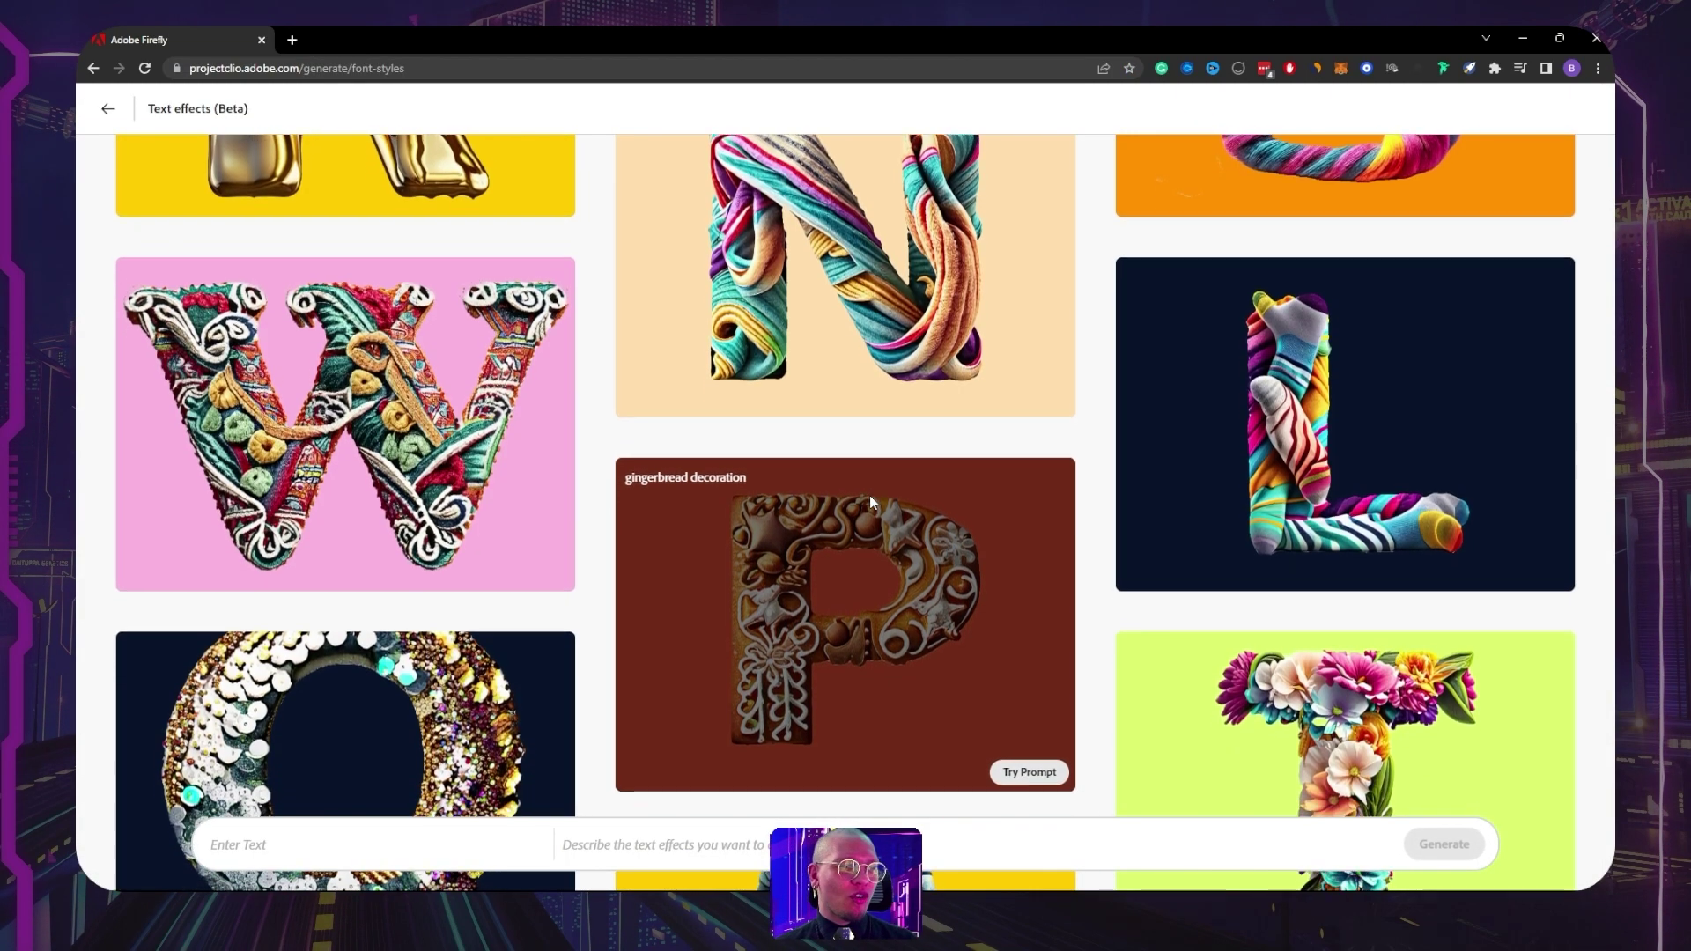
scroll(869, 495, "down", 2)
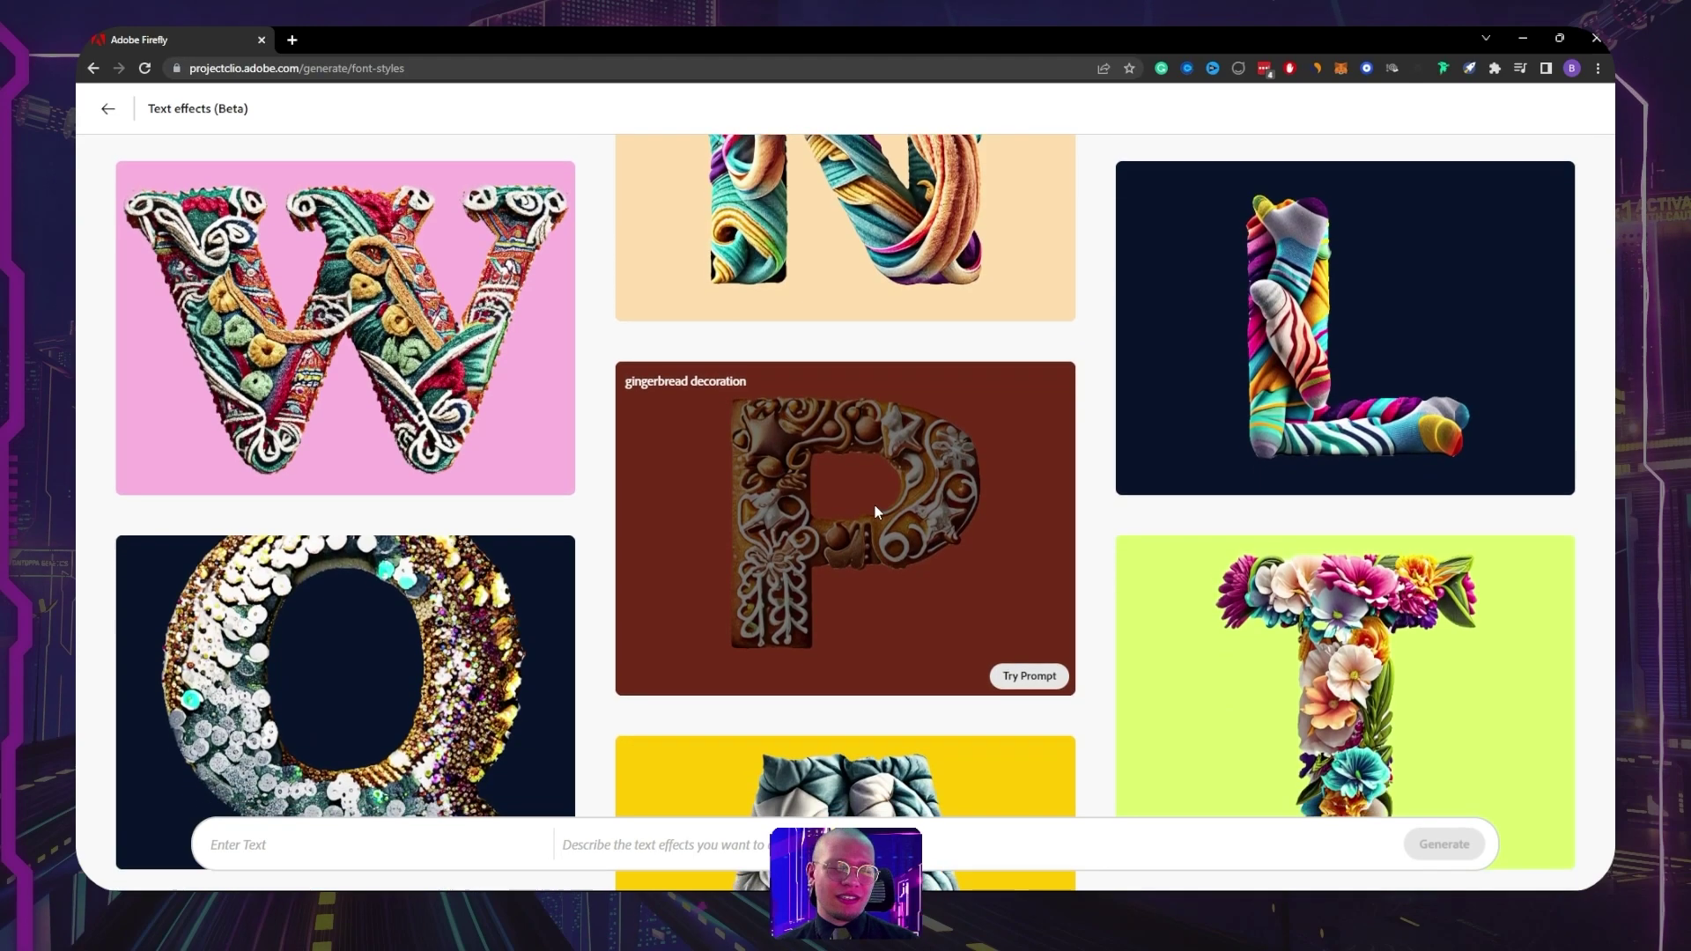
scroll(1145, 388, "down", 3)
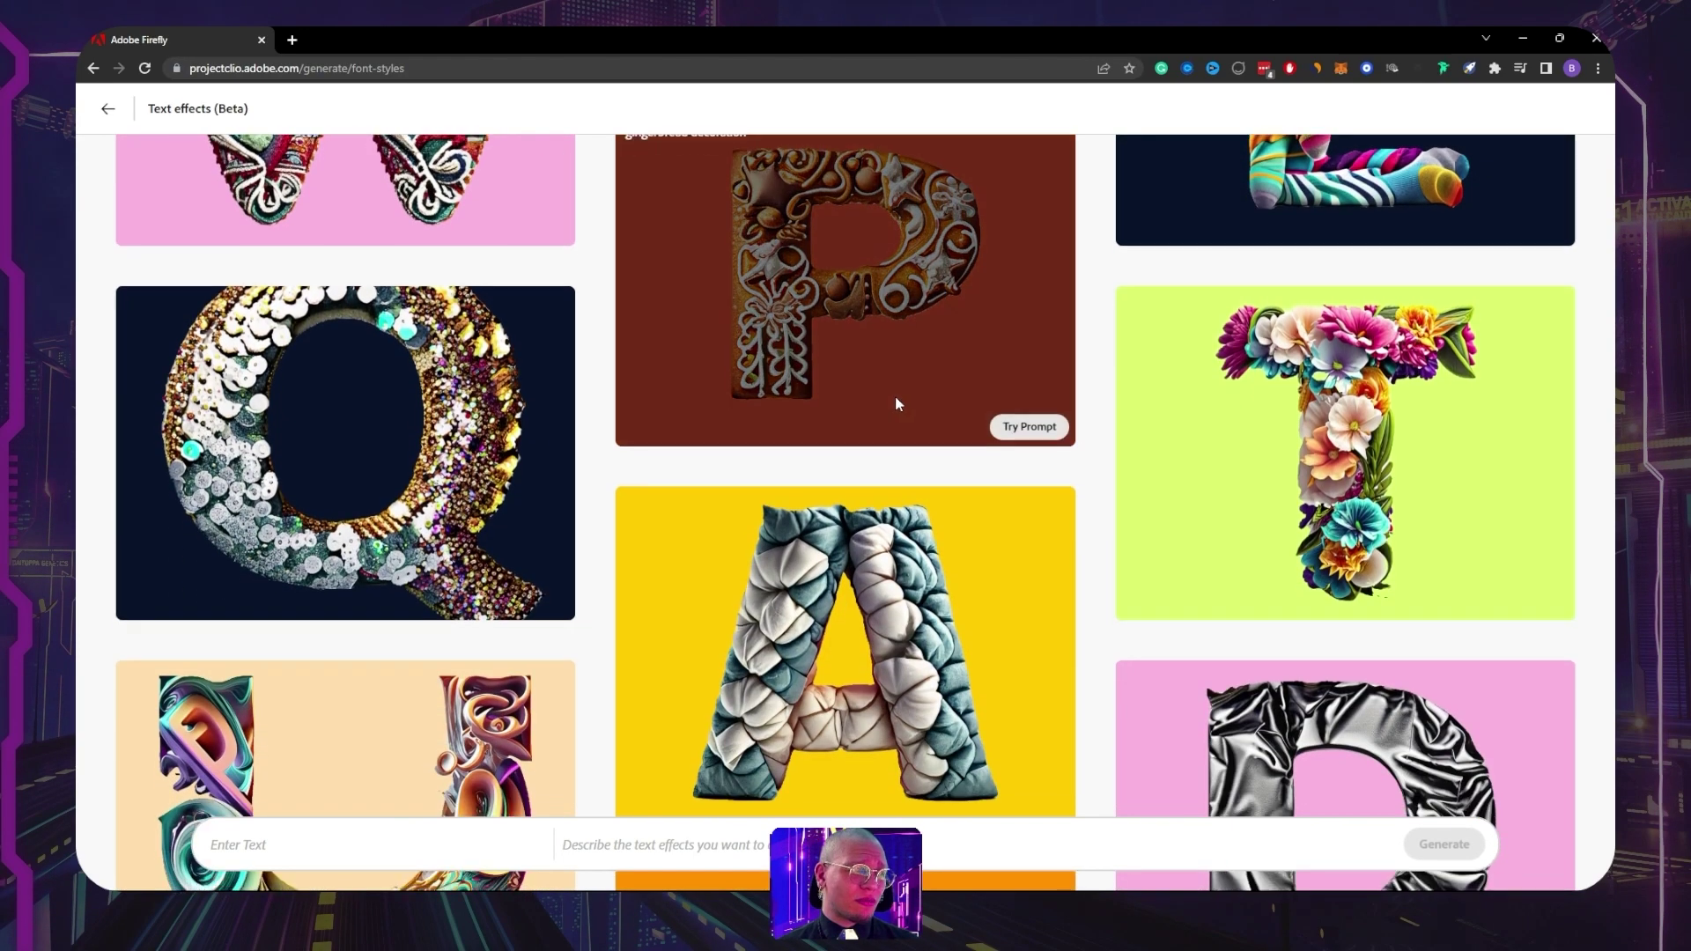
scroll(898, 403, "down", 10)
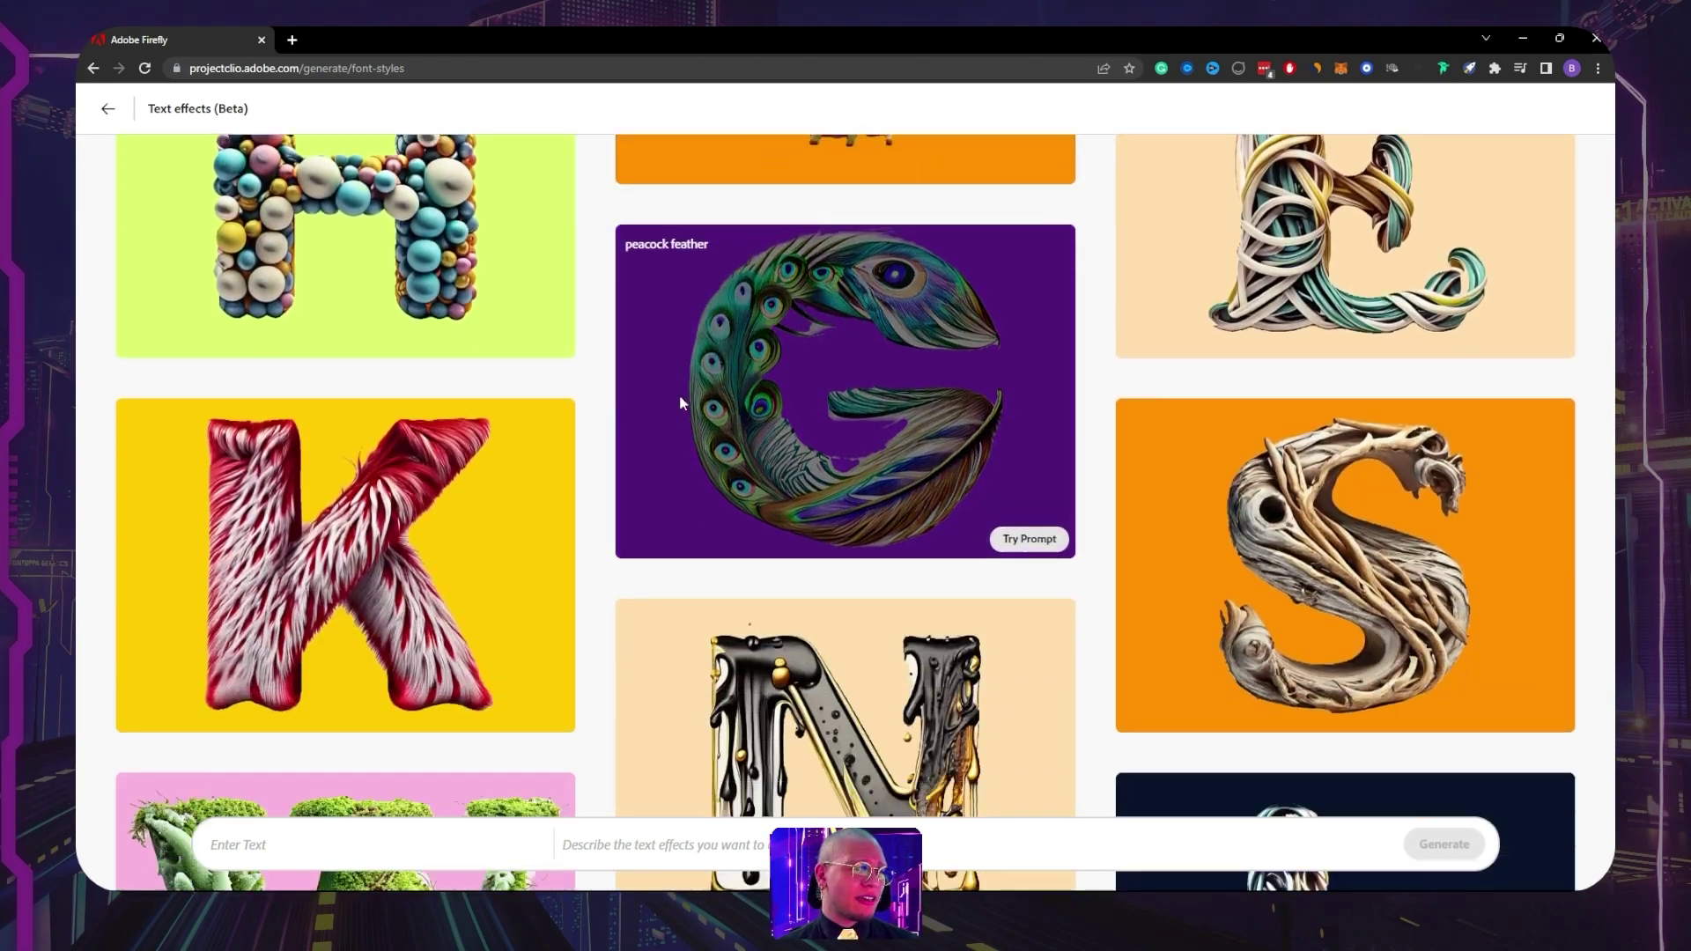
scroll(679, 403, "down", 4)
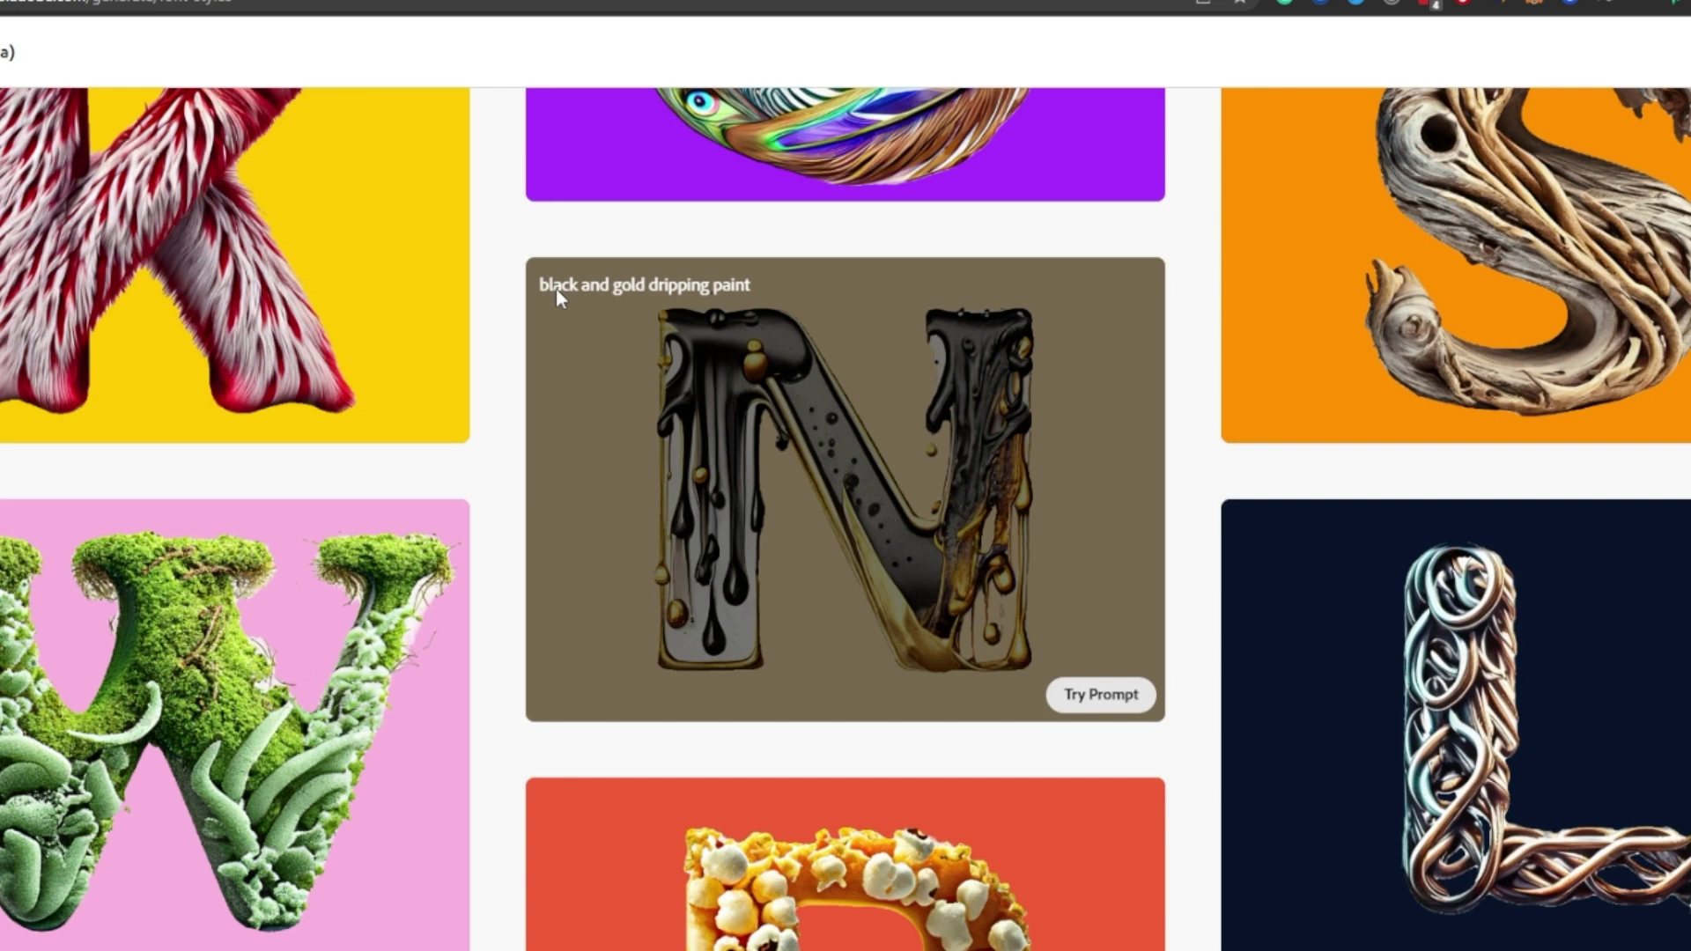
Load the black and gold dripping paint N effect and change its text to 'Groce'.
left_click(1119, 700)
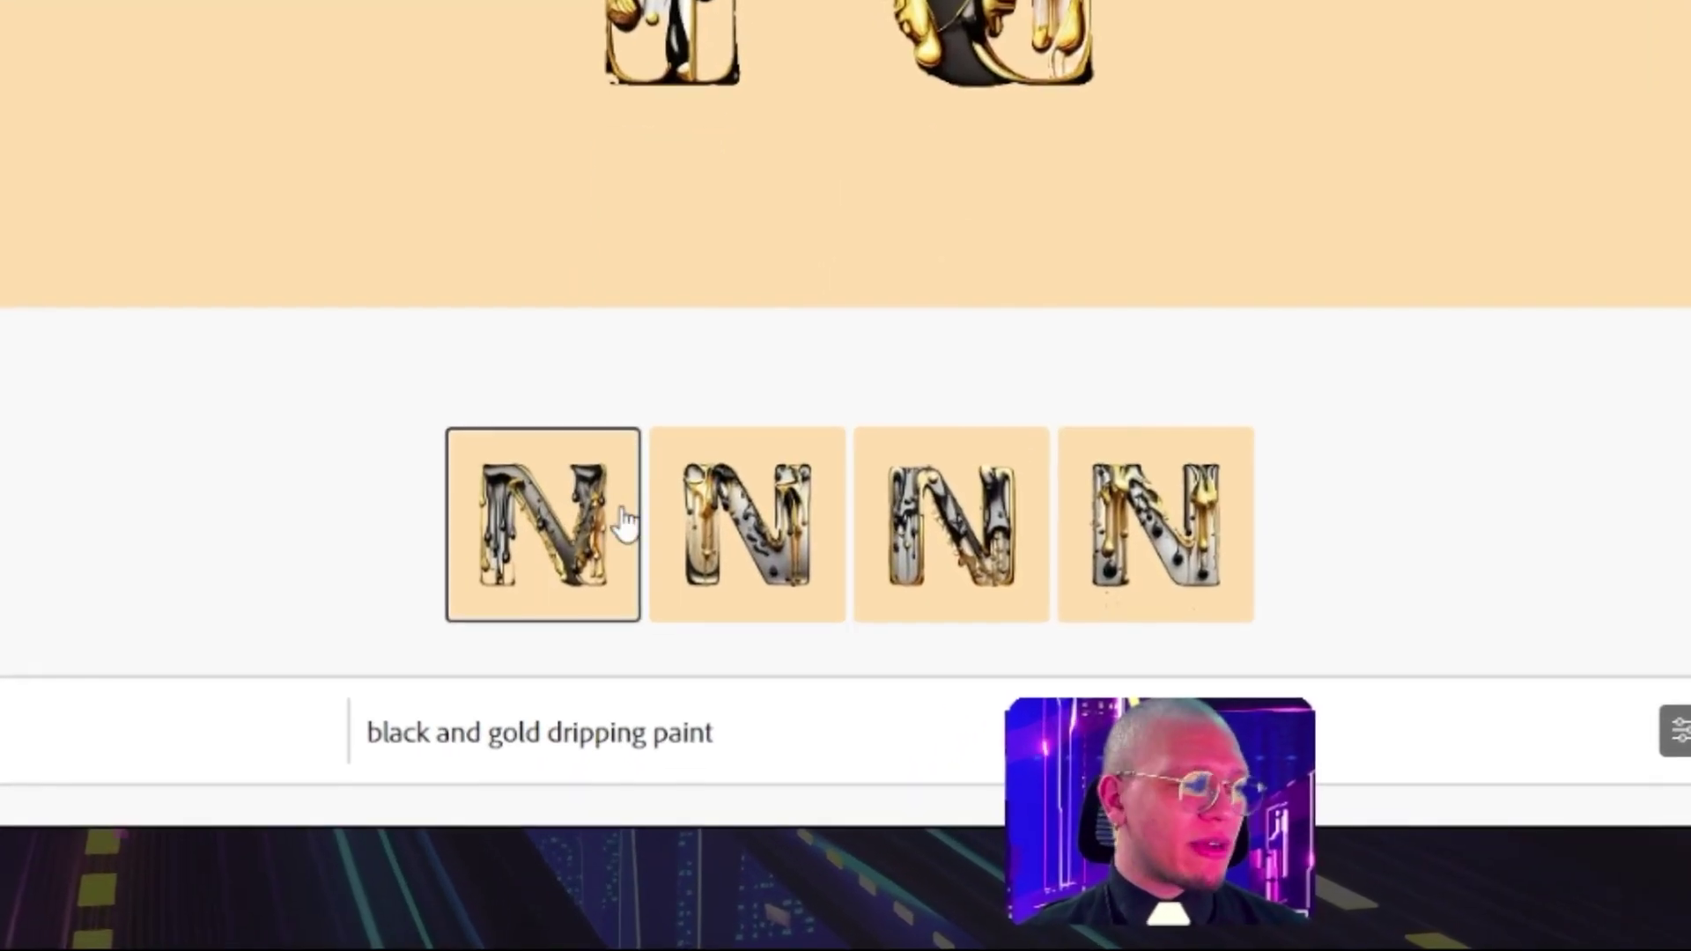
left_click(956, 665)
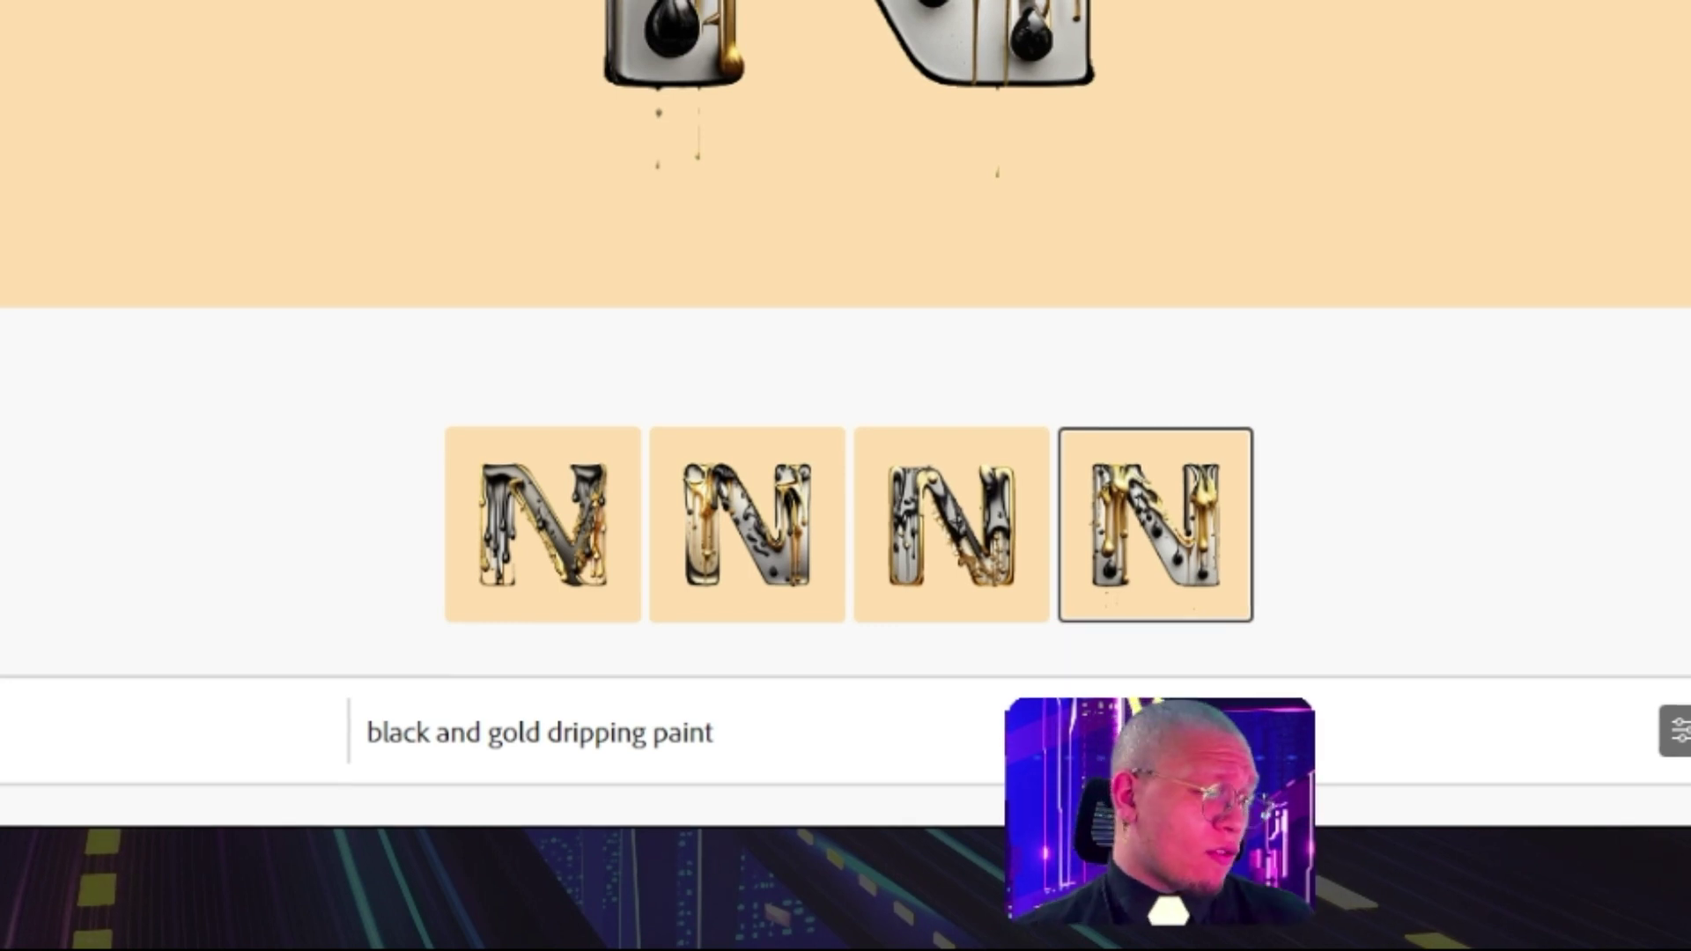
key("BackSpace")
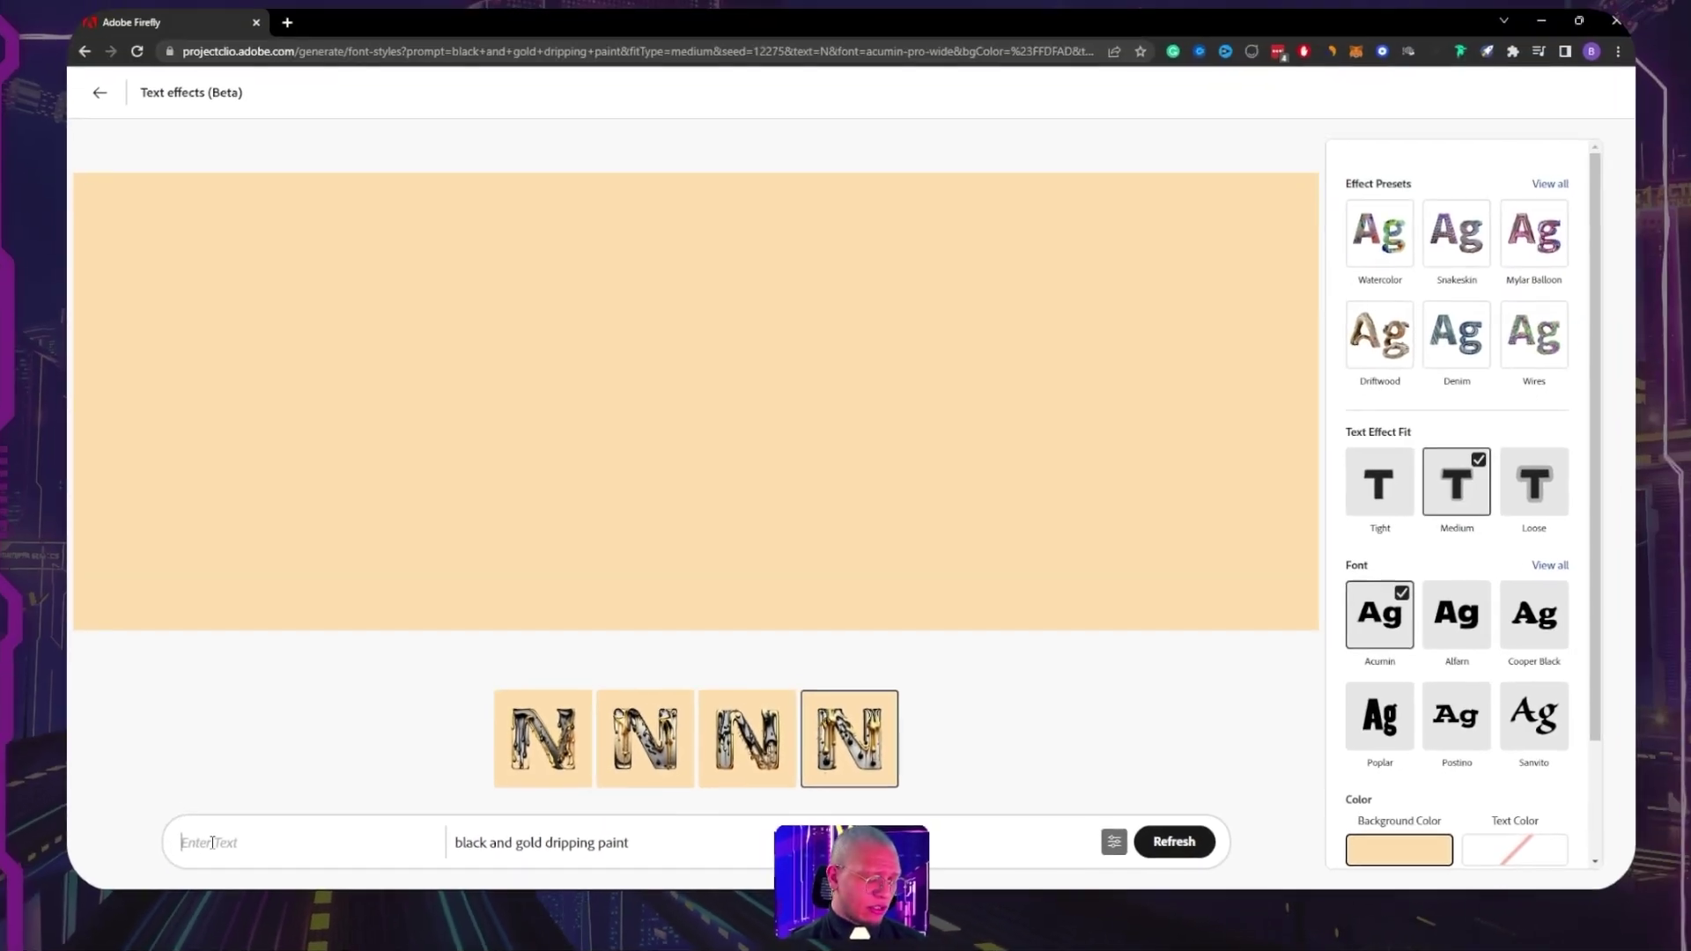
type("Groce")
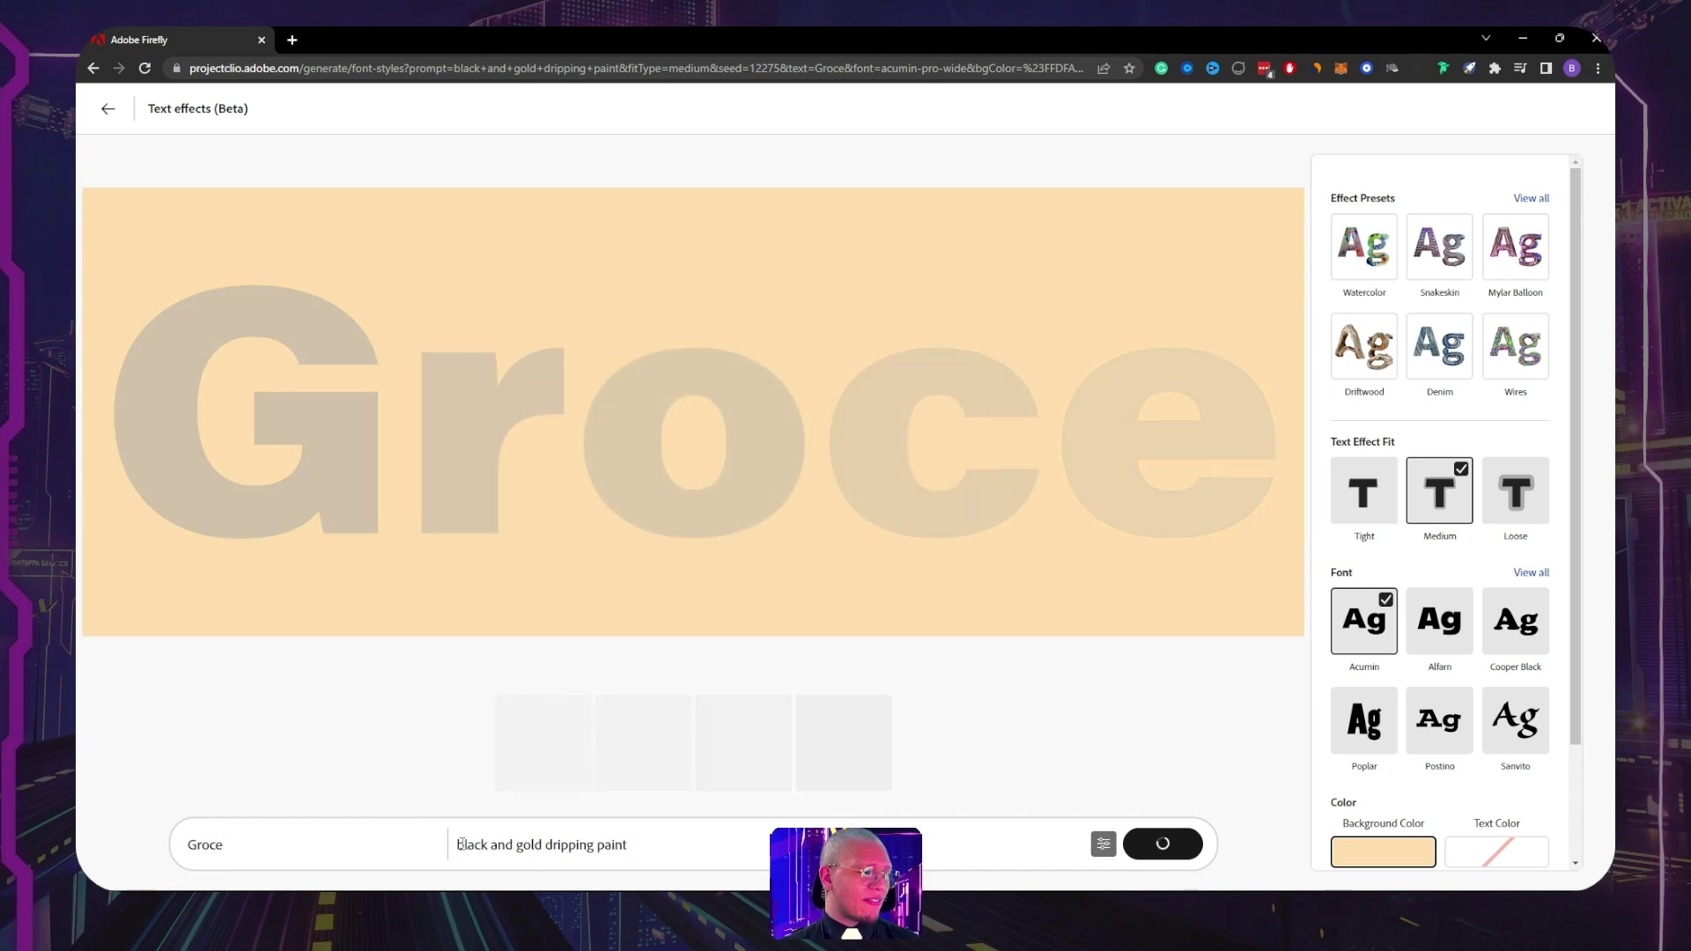
Replace 'Groce' with the single letter G, compare its variations and refresh for new ones.
left_click_drag(456, 845, 676, 852)
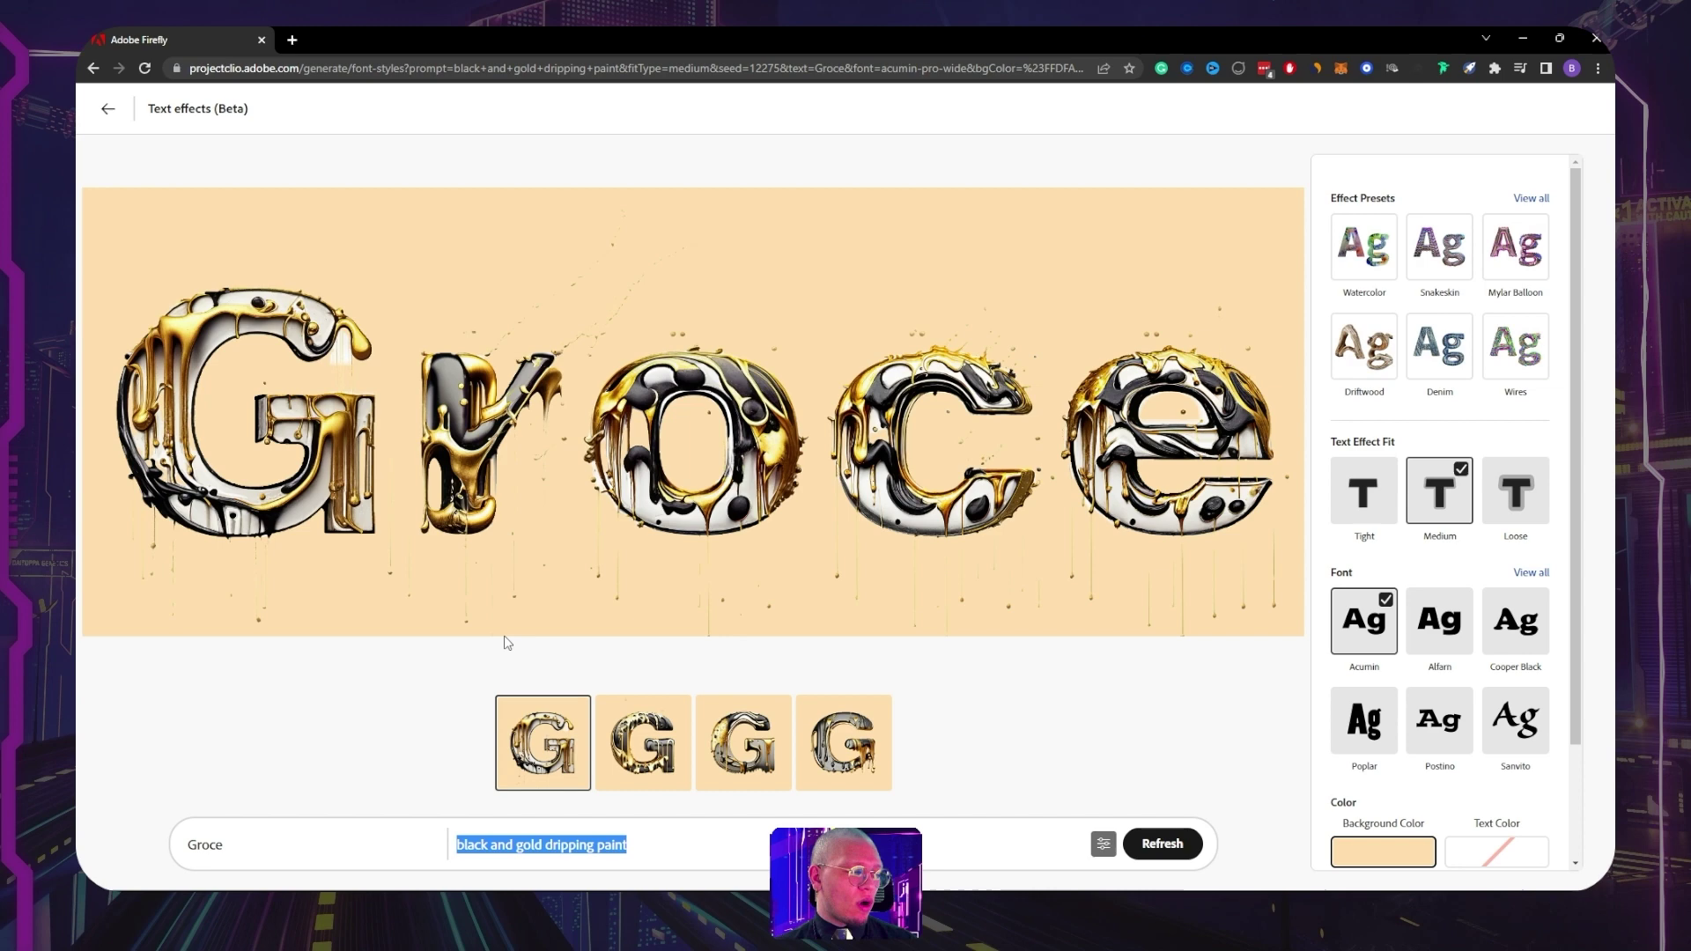
double_click(232, 840)
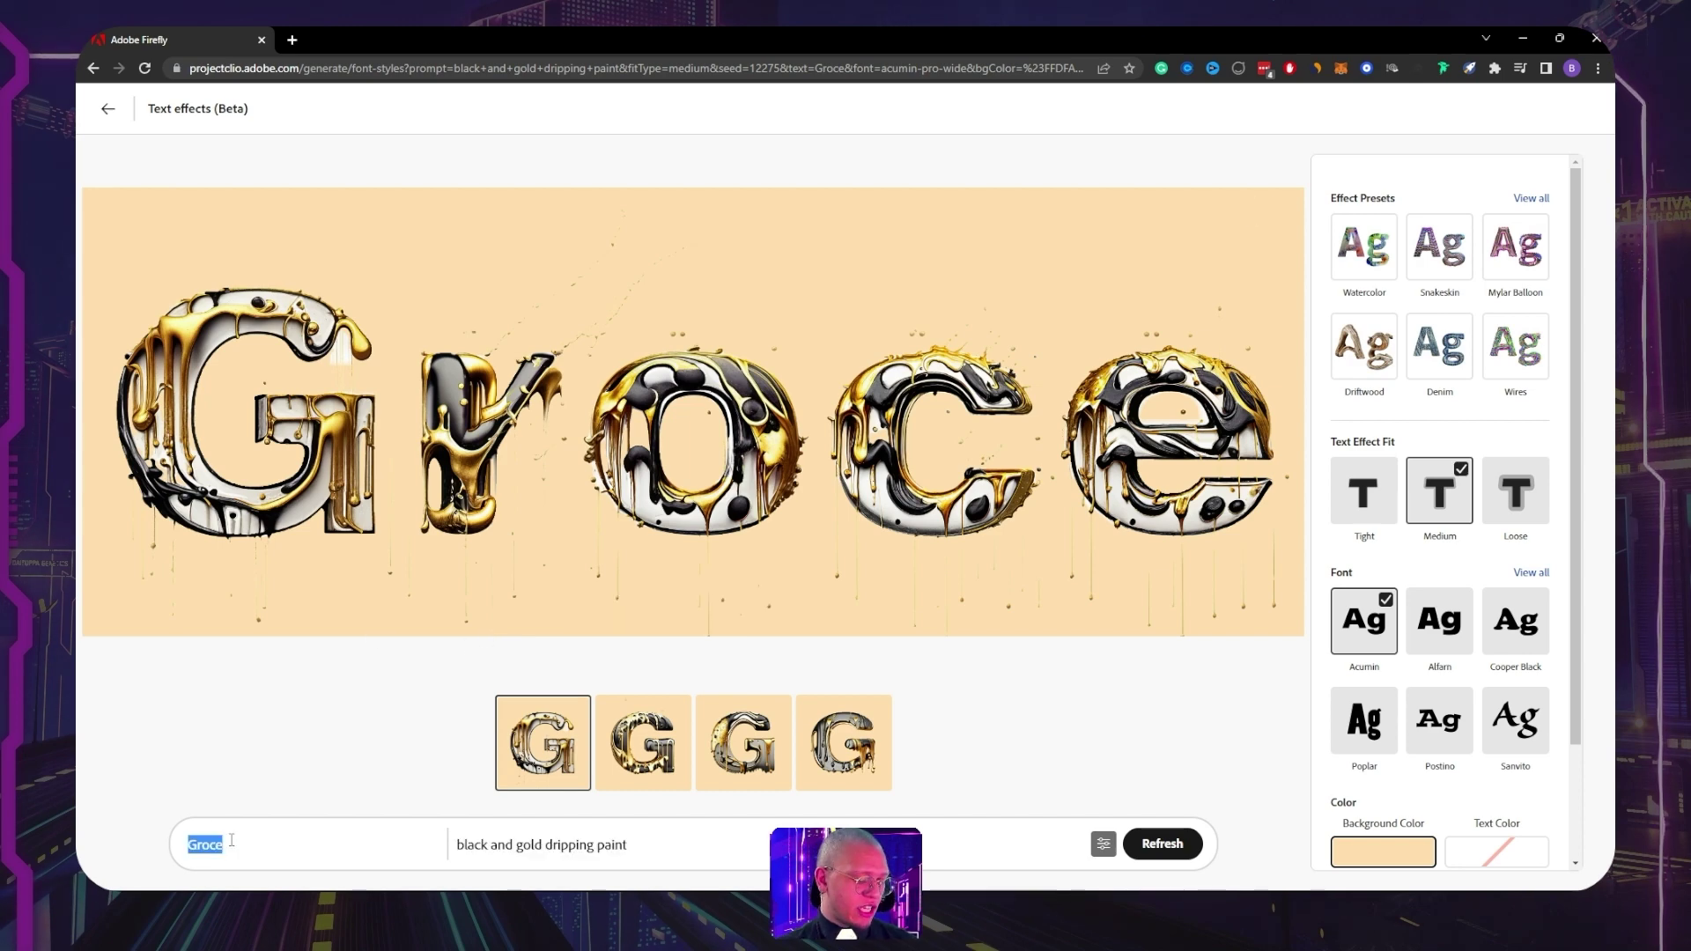
type("G")
left_click(643, 742)
left_click(740, 749)
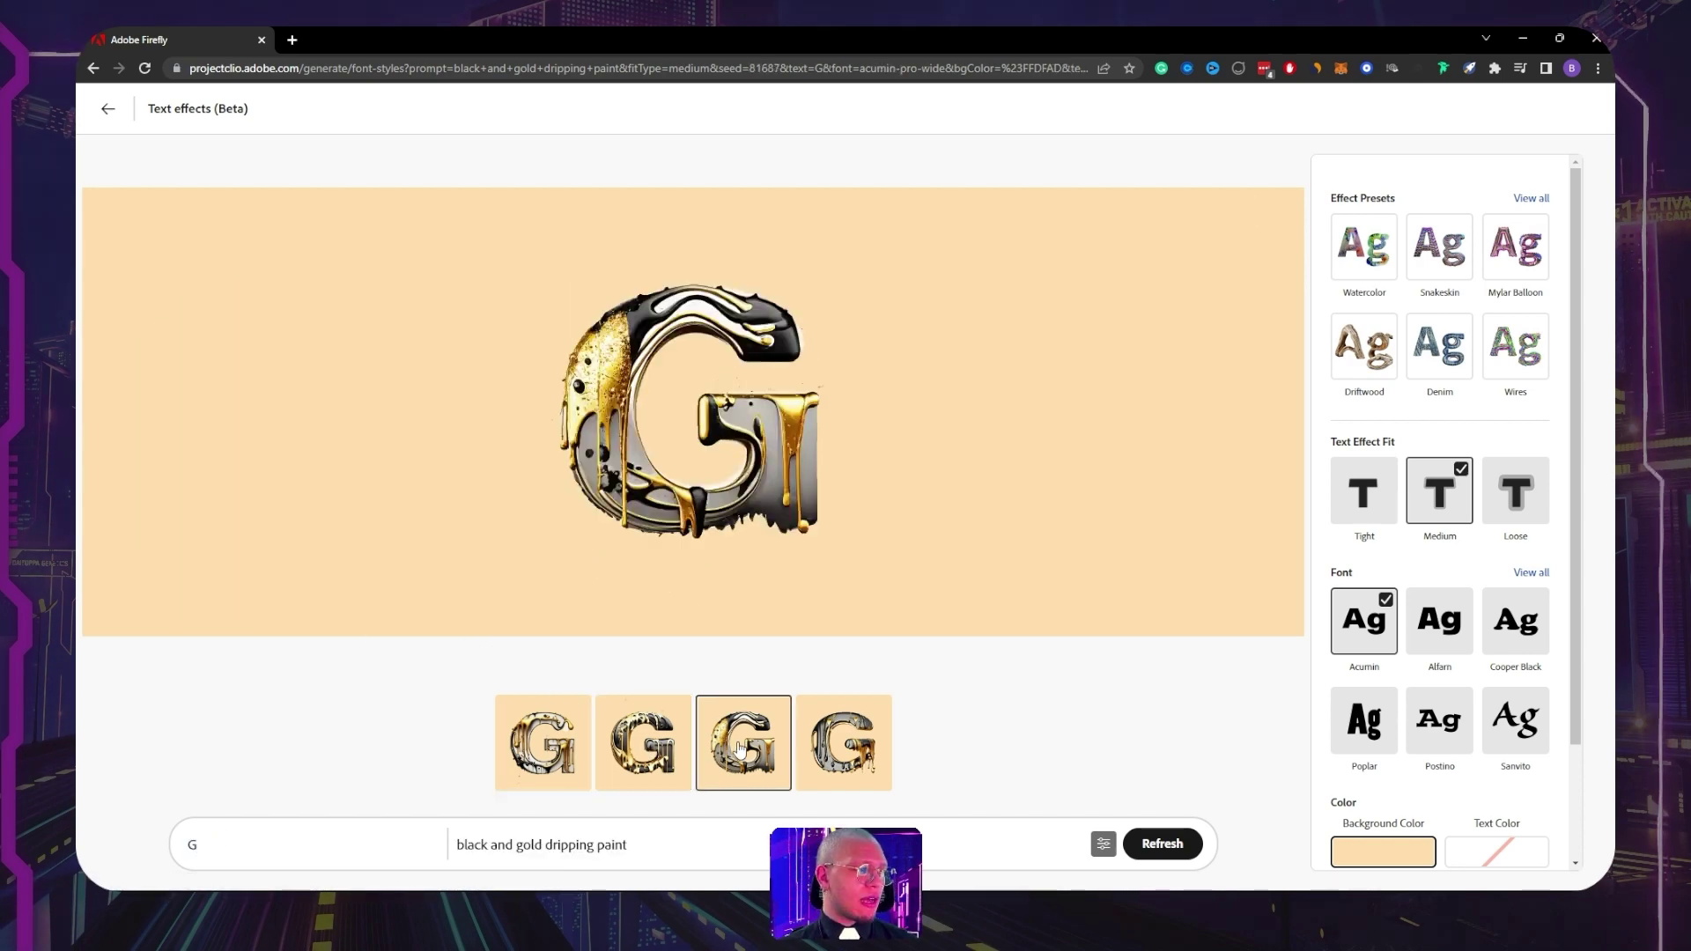
left_click(864, 753)
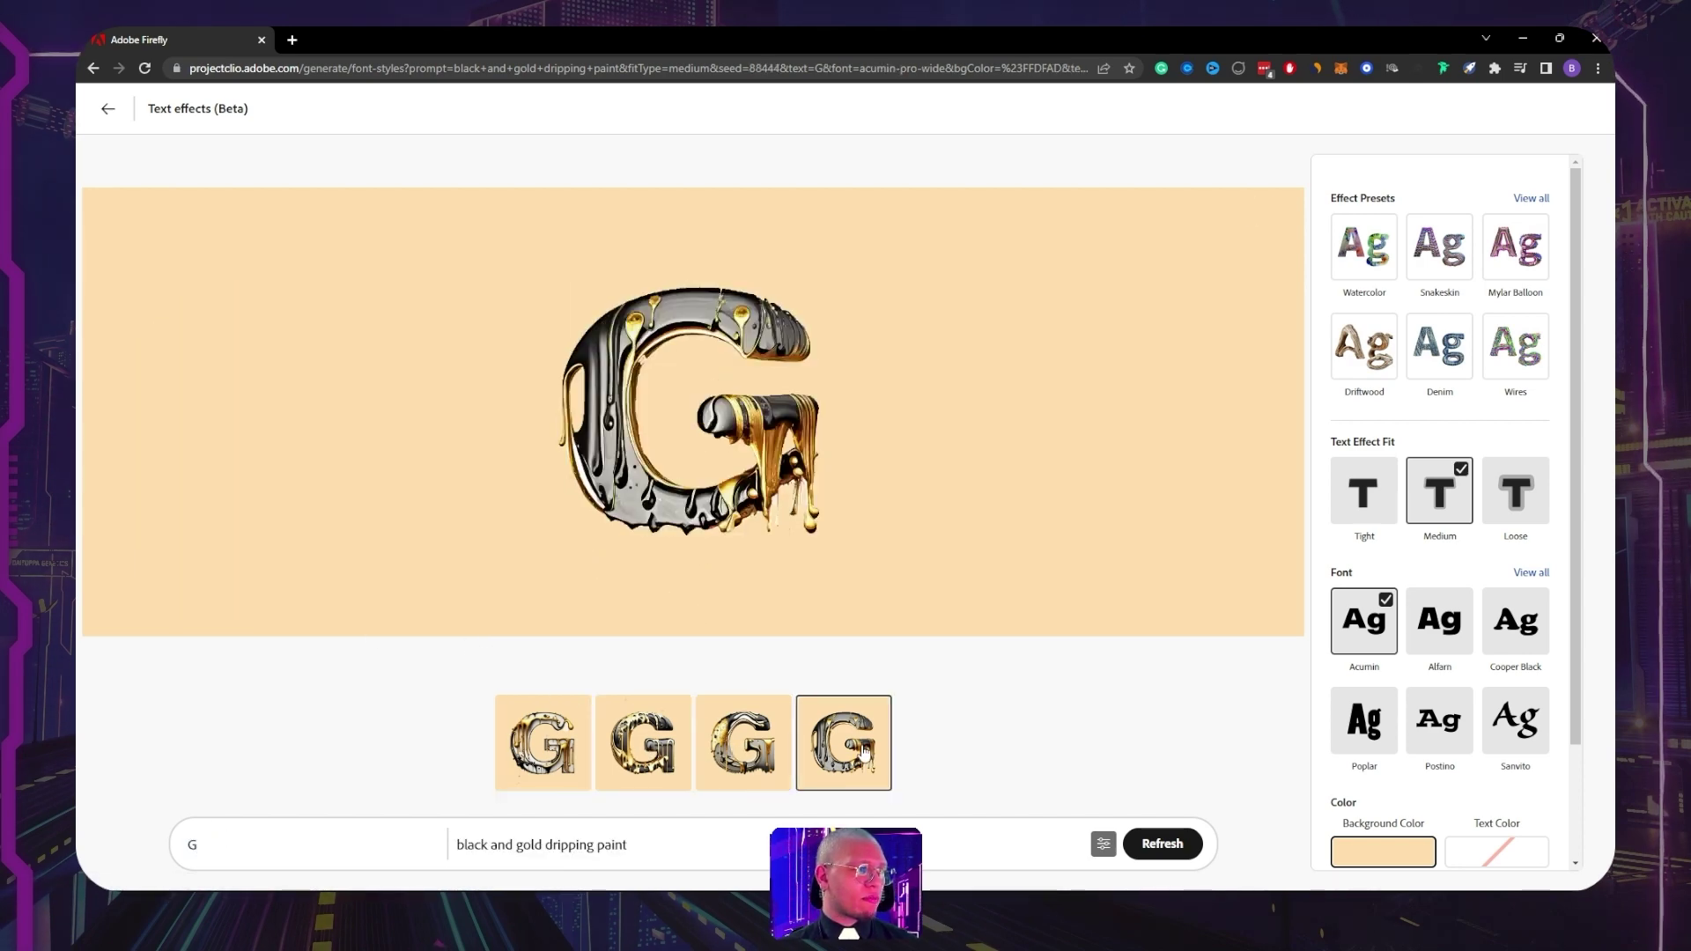
left_click(1159, 850)
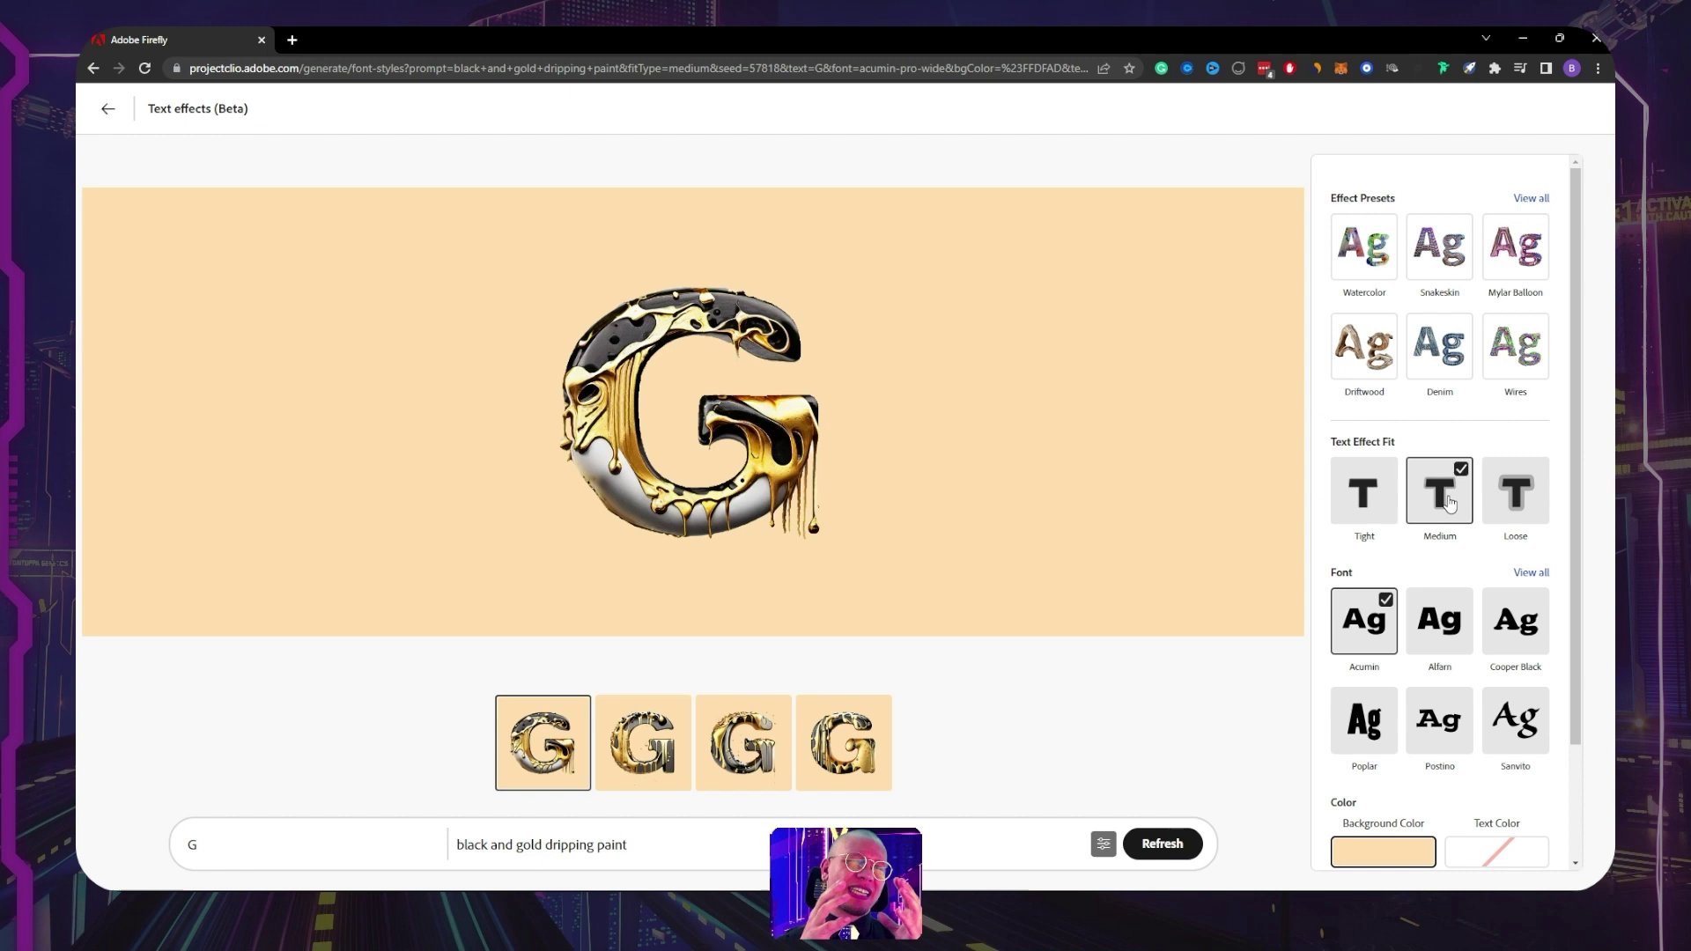
Try Loose, Medium and then Tight text effect fit, viewing the third G variation.
mouse_move(574, 571)
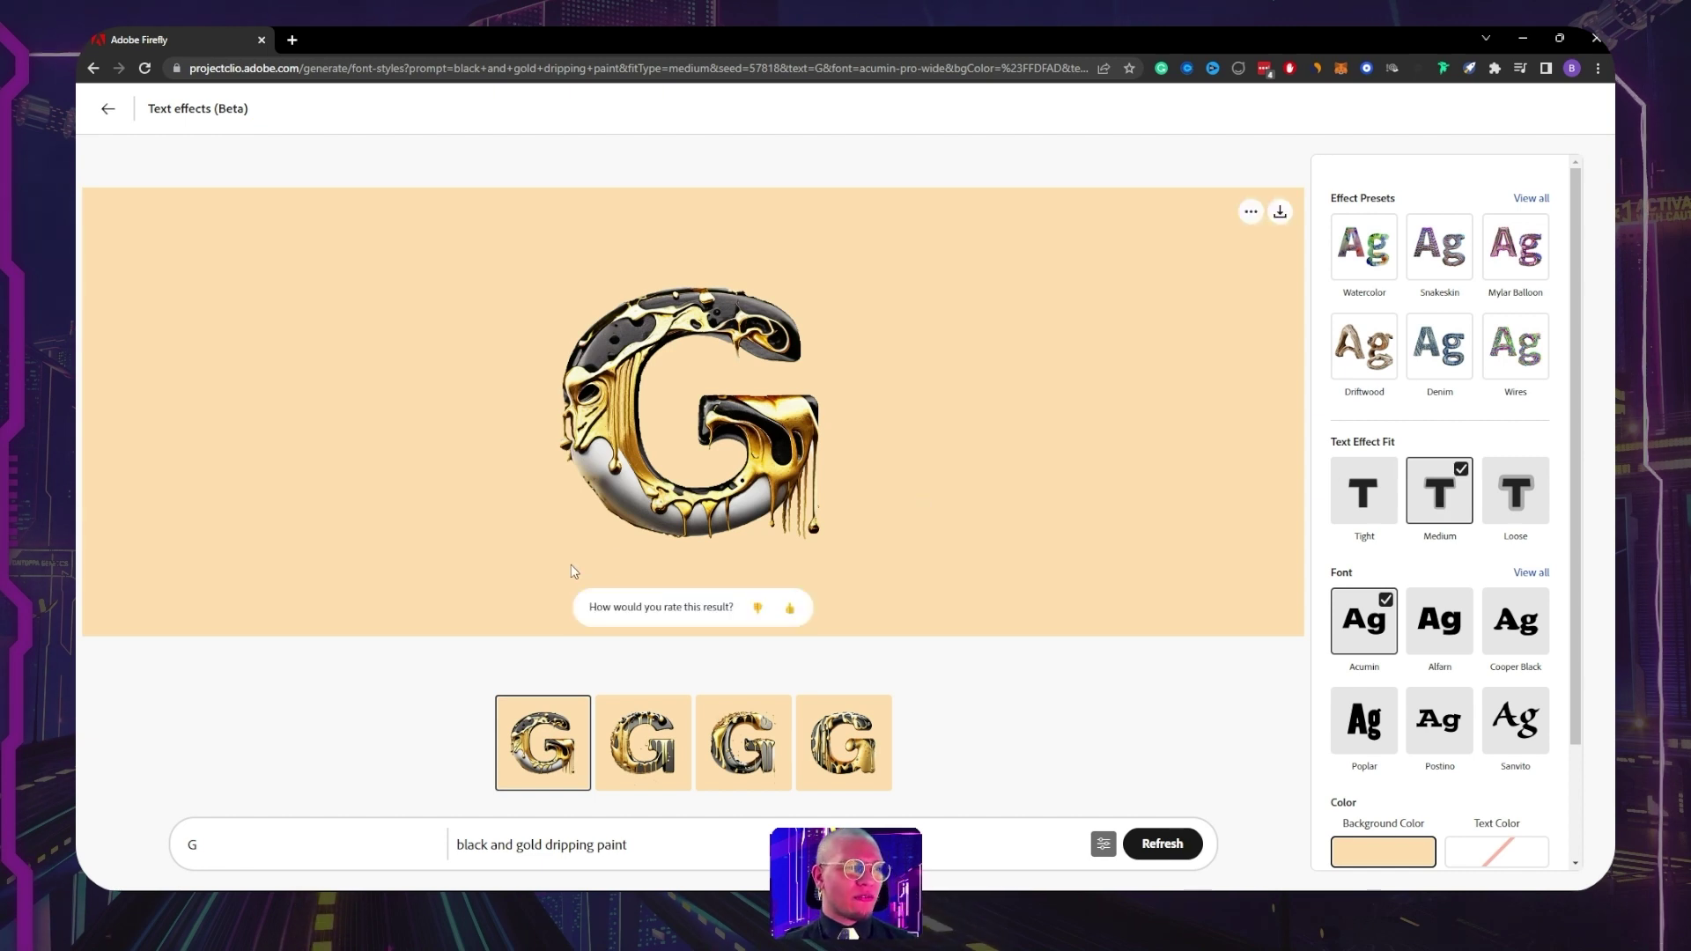
left_click(1509, 503)
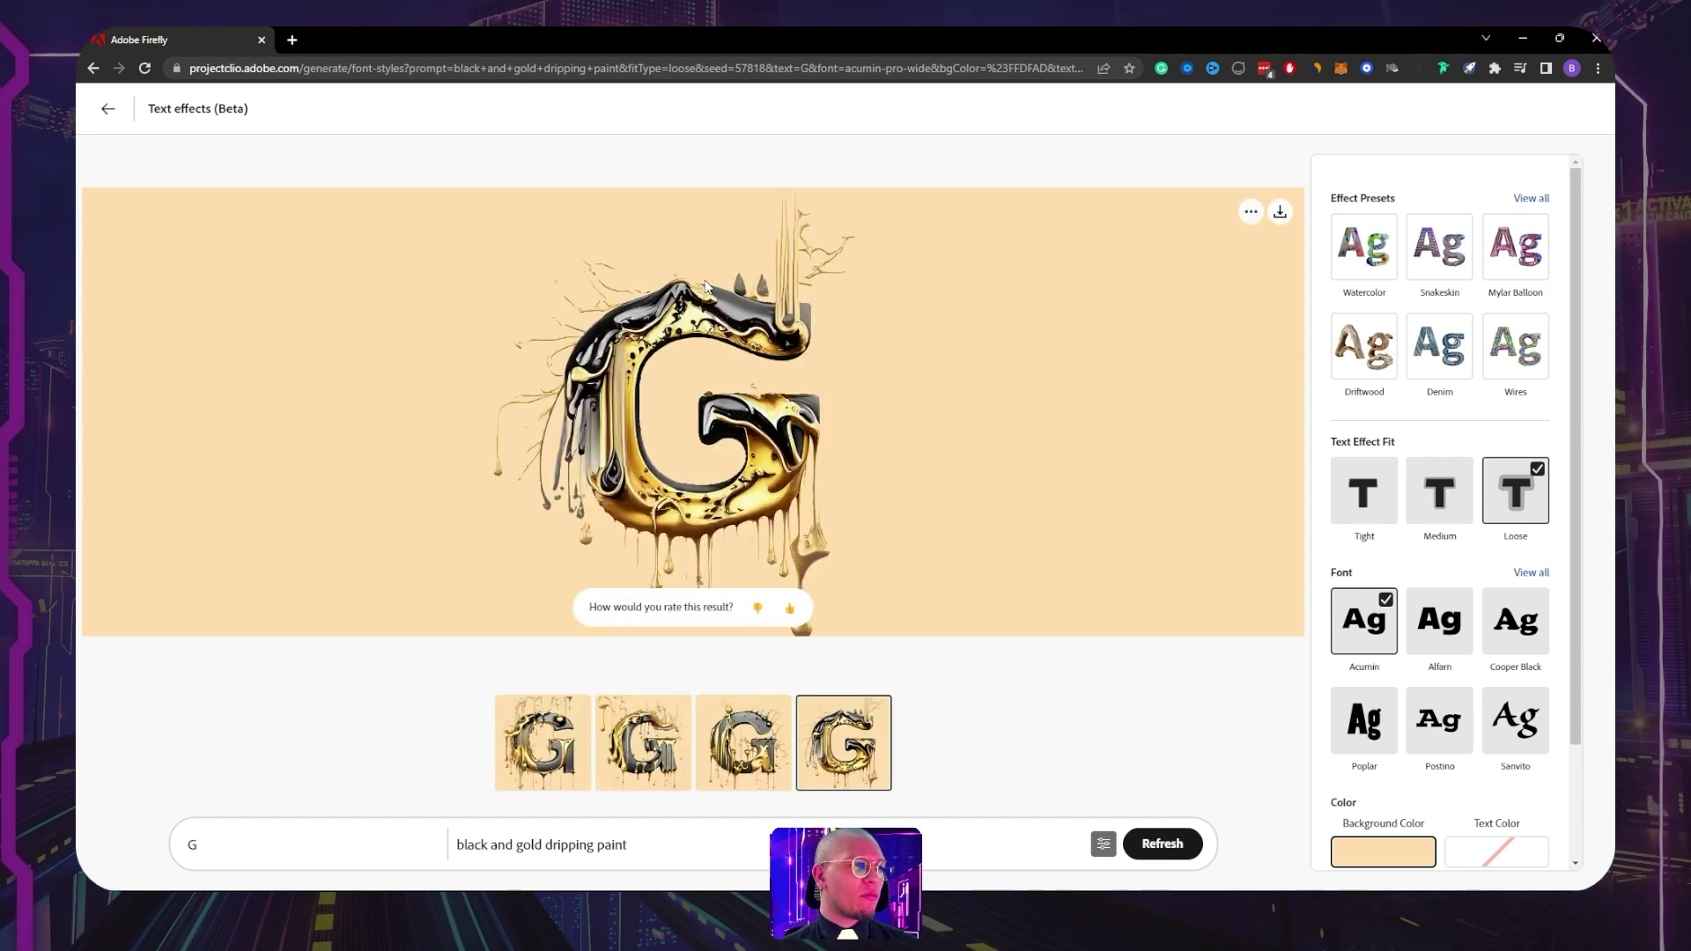
left_click(1414, 493)
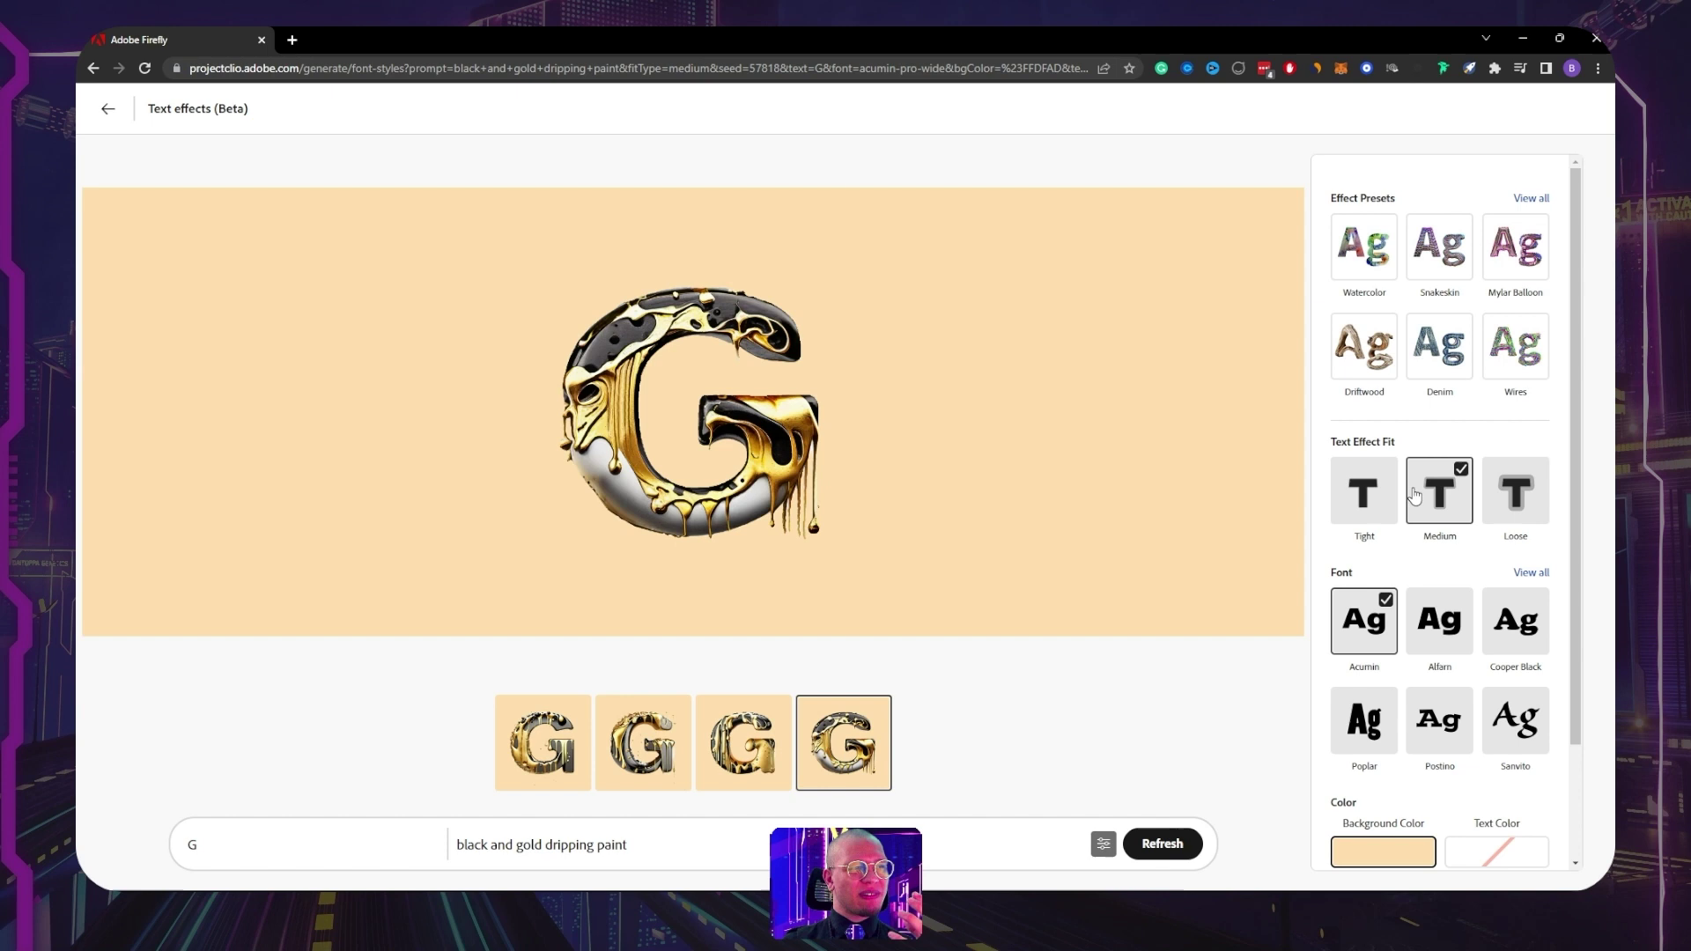
left_click(1383, 504)
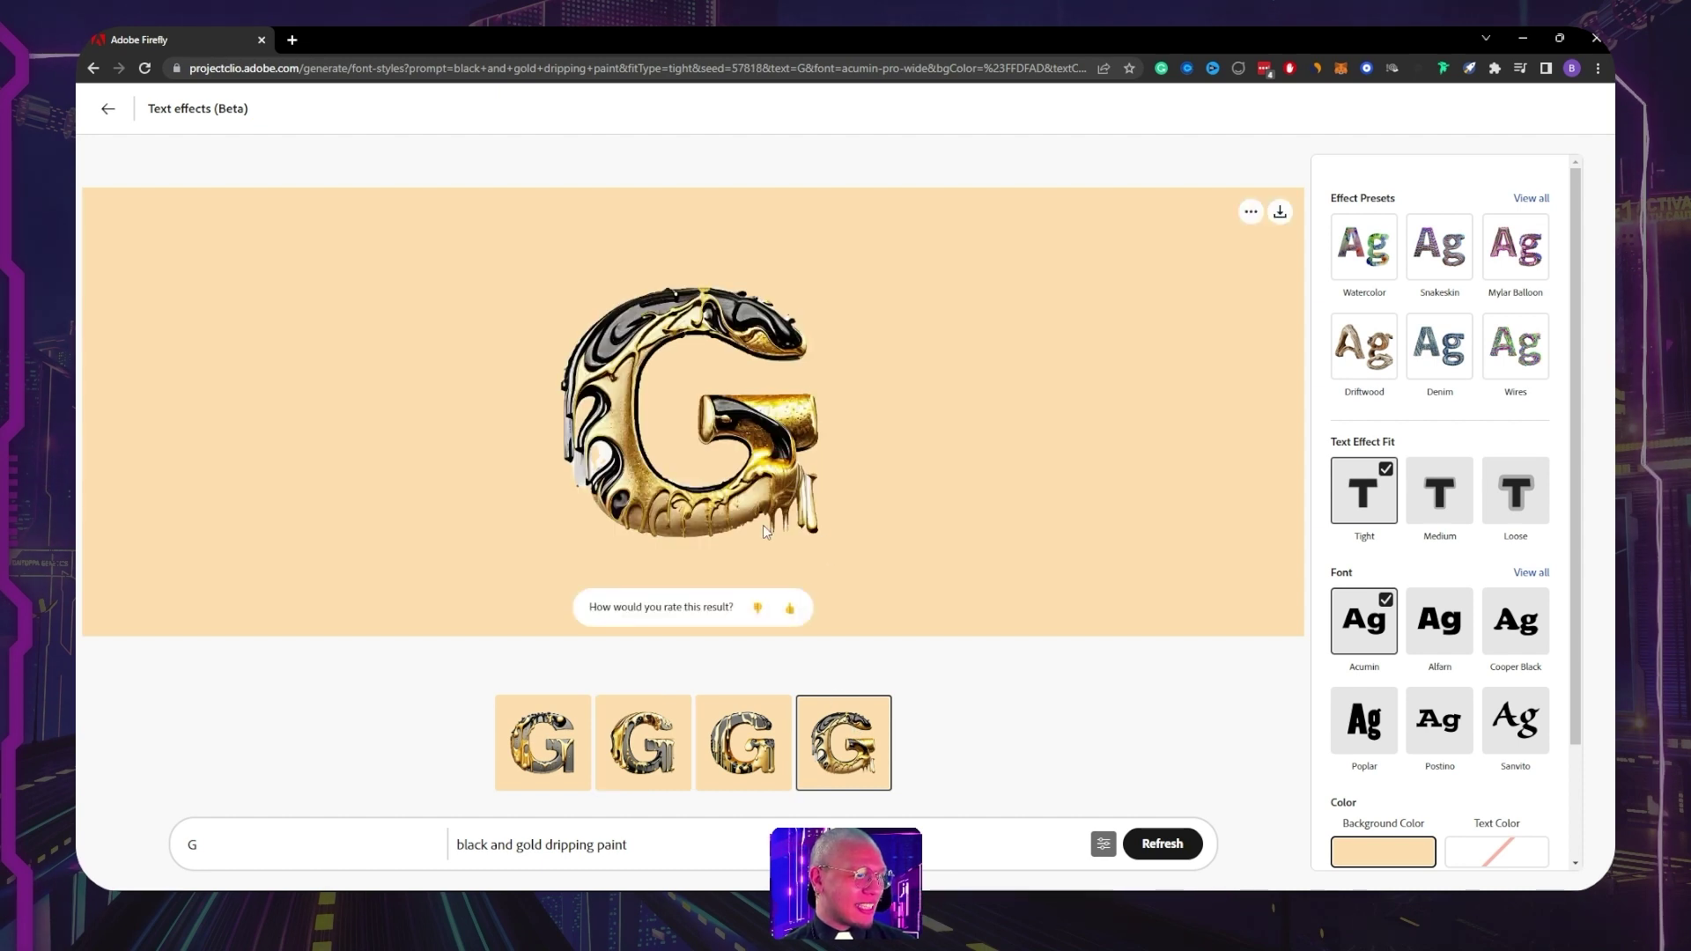
key("Left")
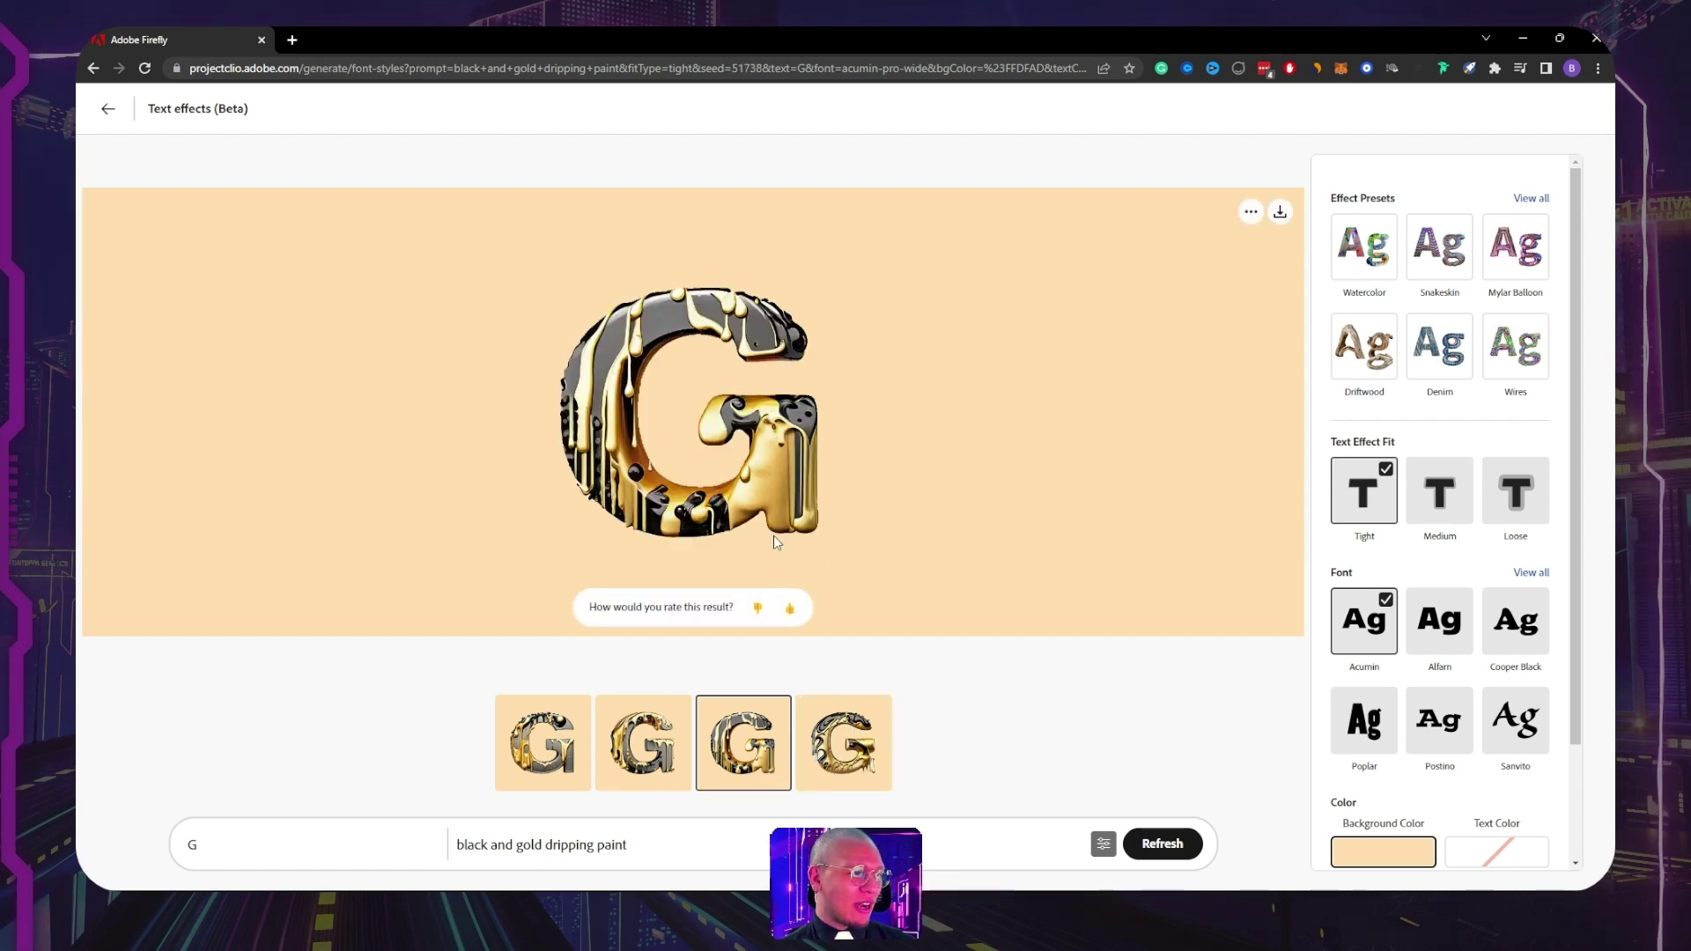
Give the G image a transparent background in Firefly, after trying red-orange and red.
scroll(1317, 616, "down", 3)
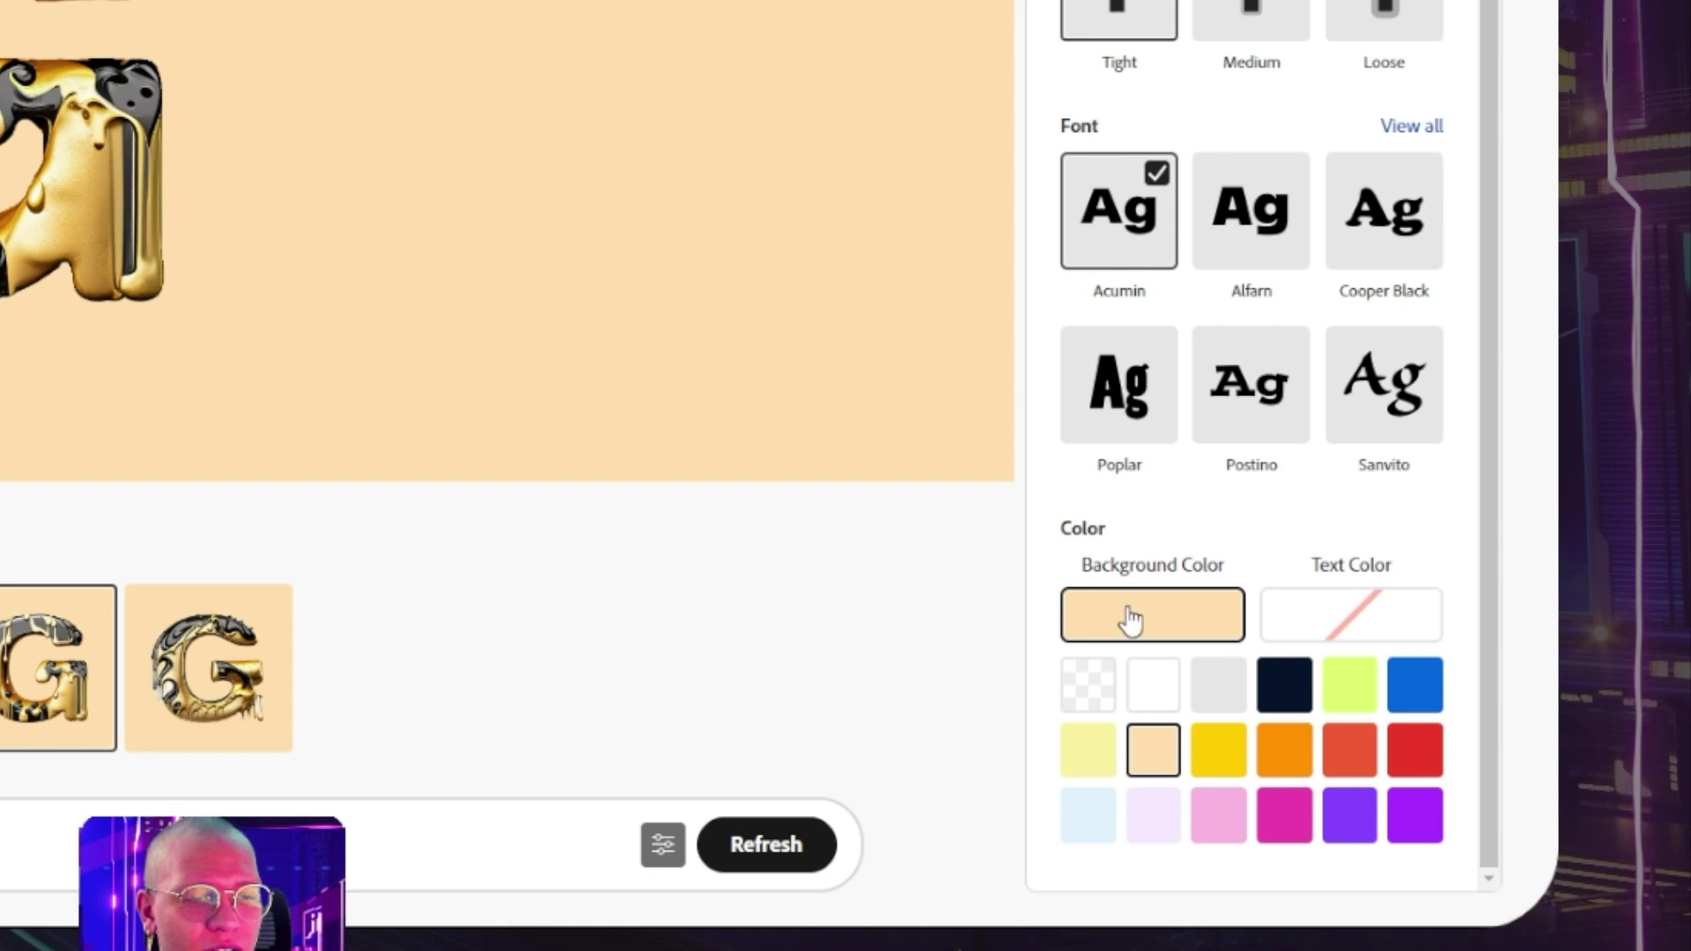
left_click(1368, 763)
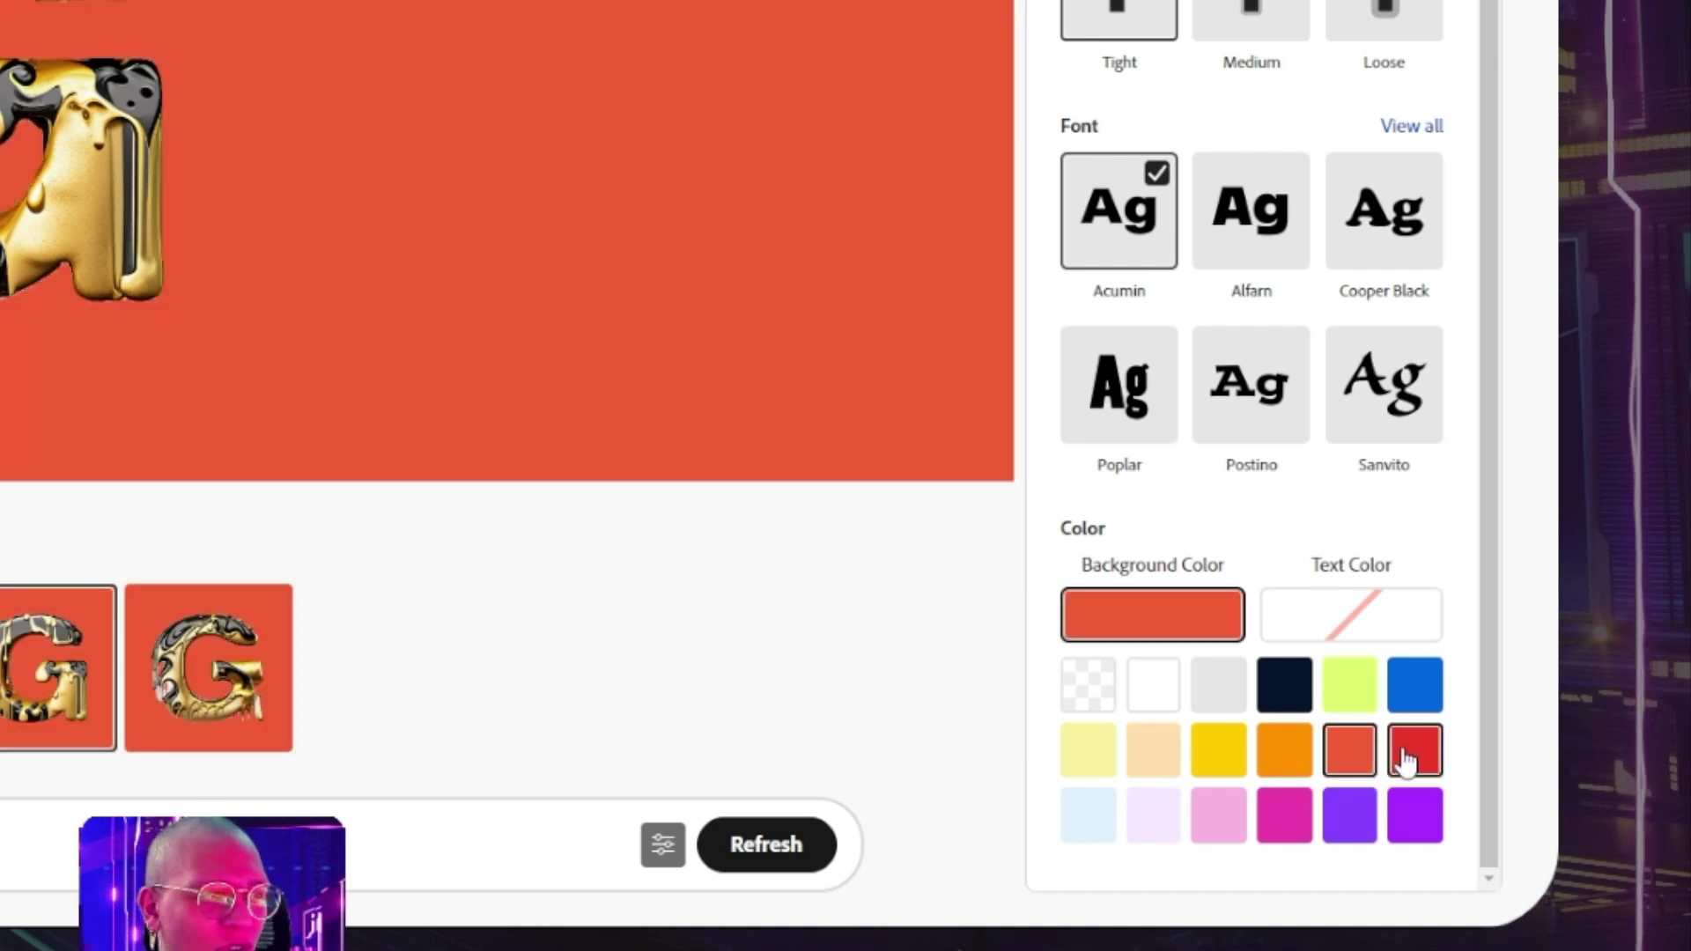
left_click(1410, 751)
left_click(1087, 687)
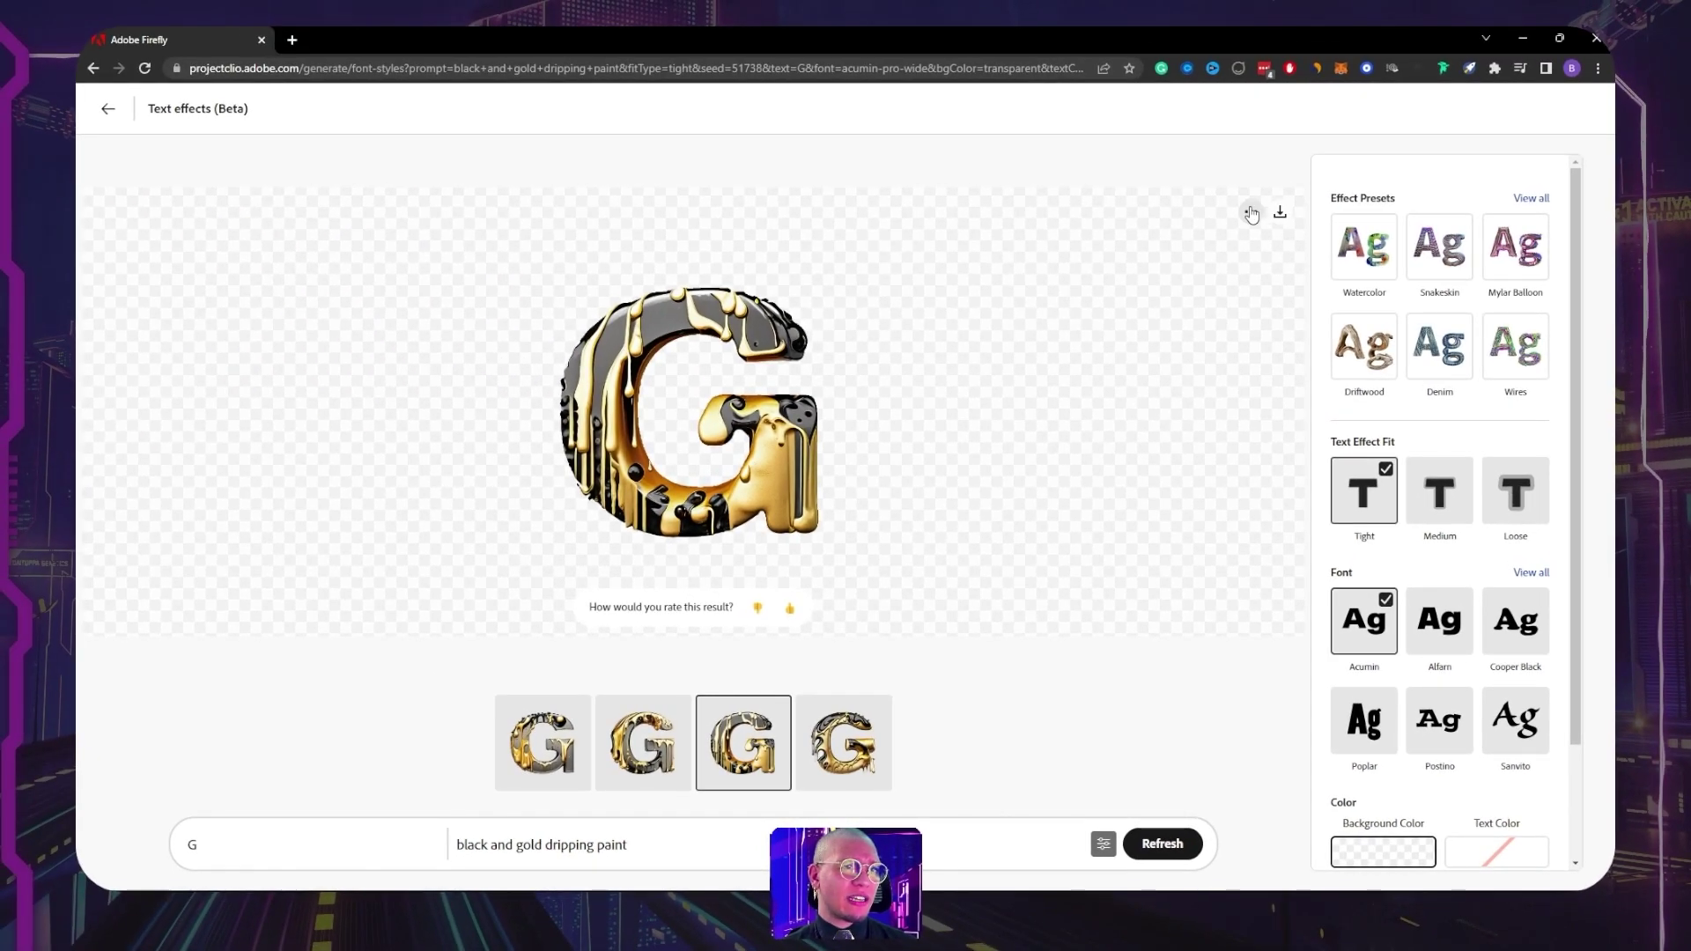
left_click(1219, 165)
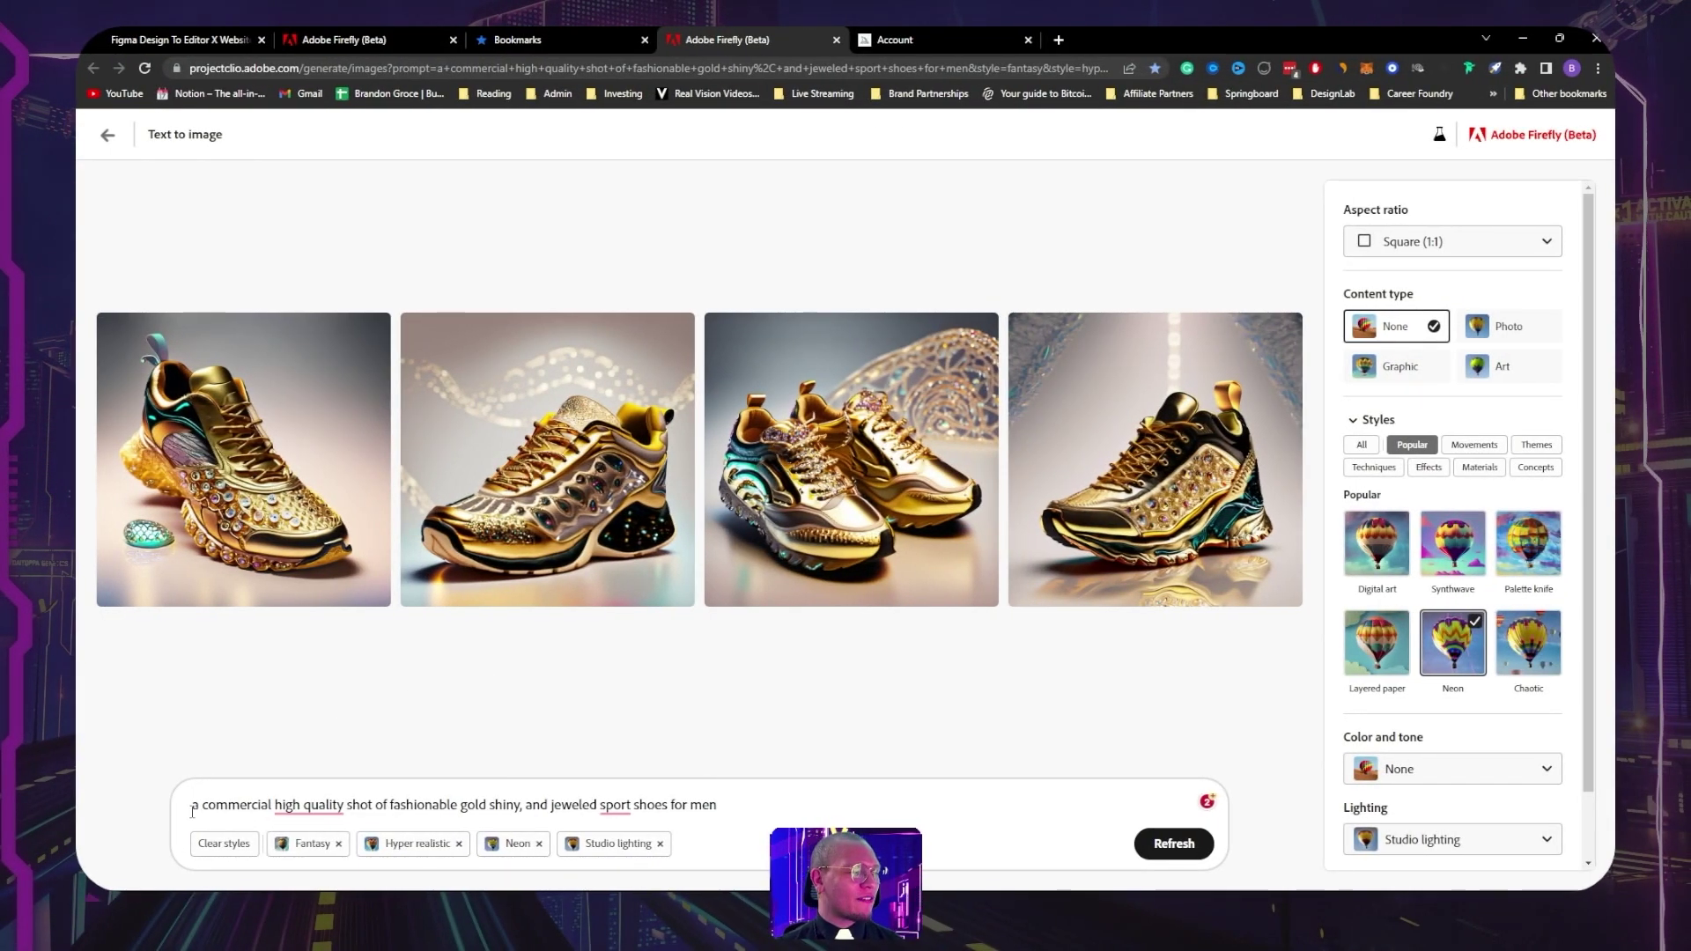
left_click_drag(192, 805, 342, 802)
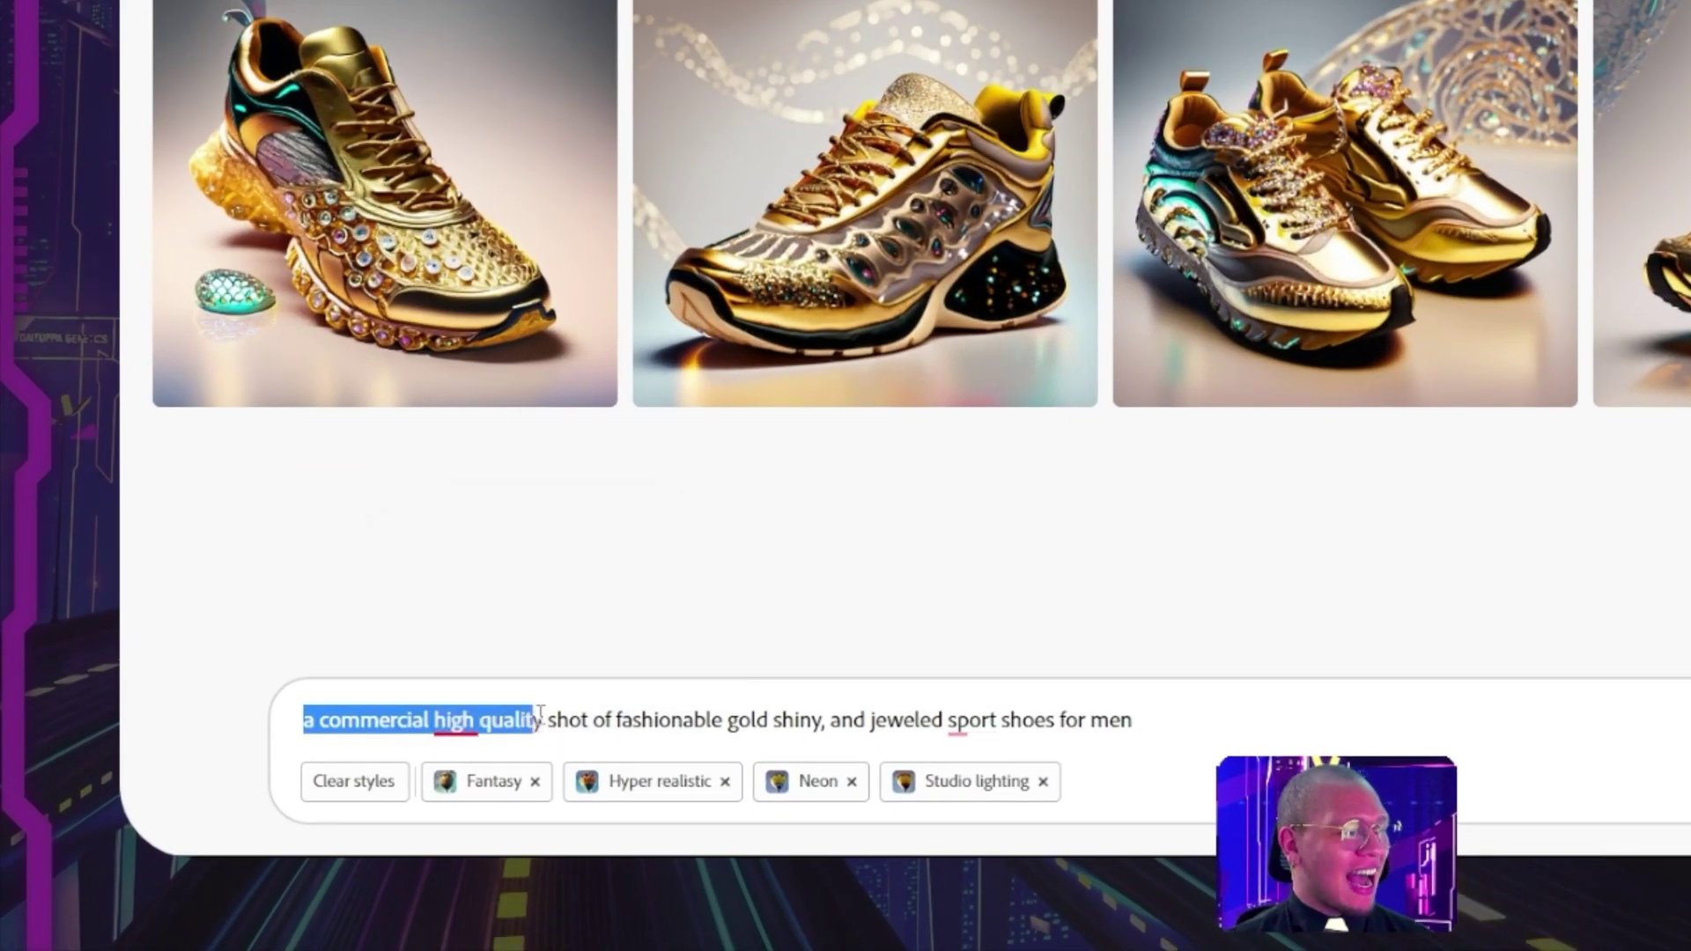
left_click_drag(540, 715, 778, 710)
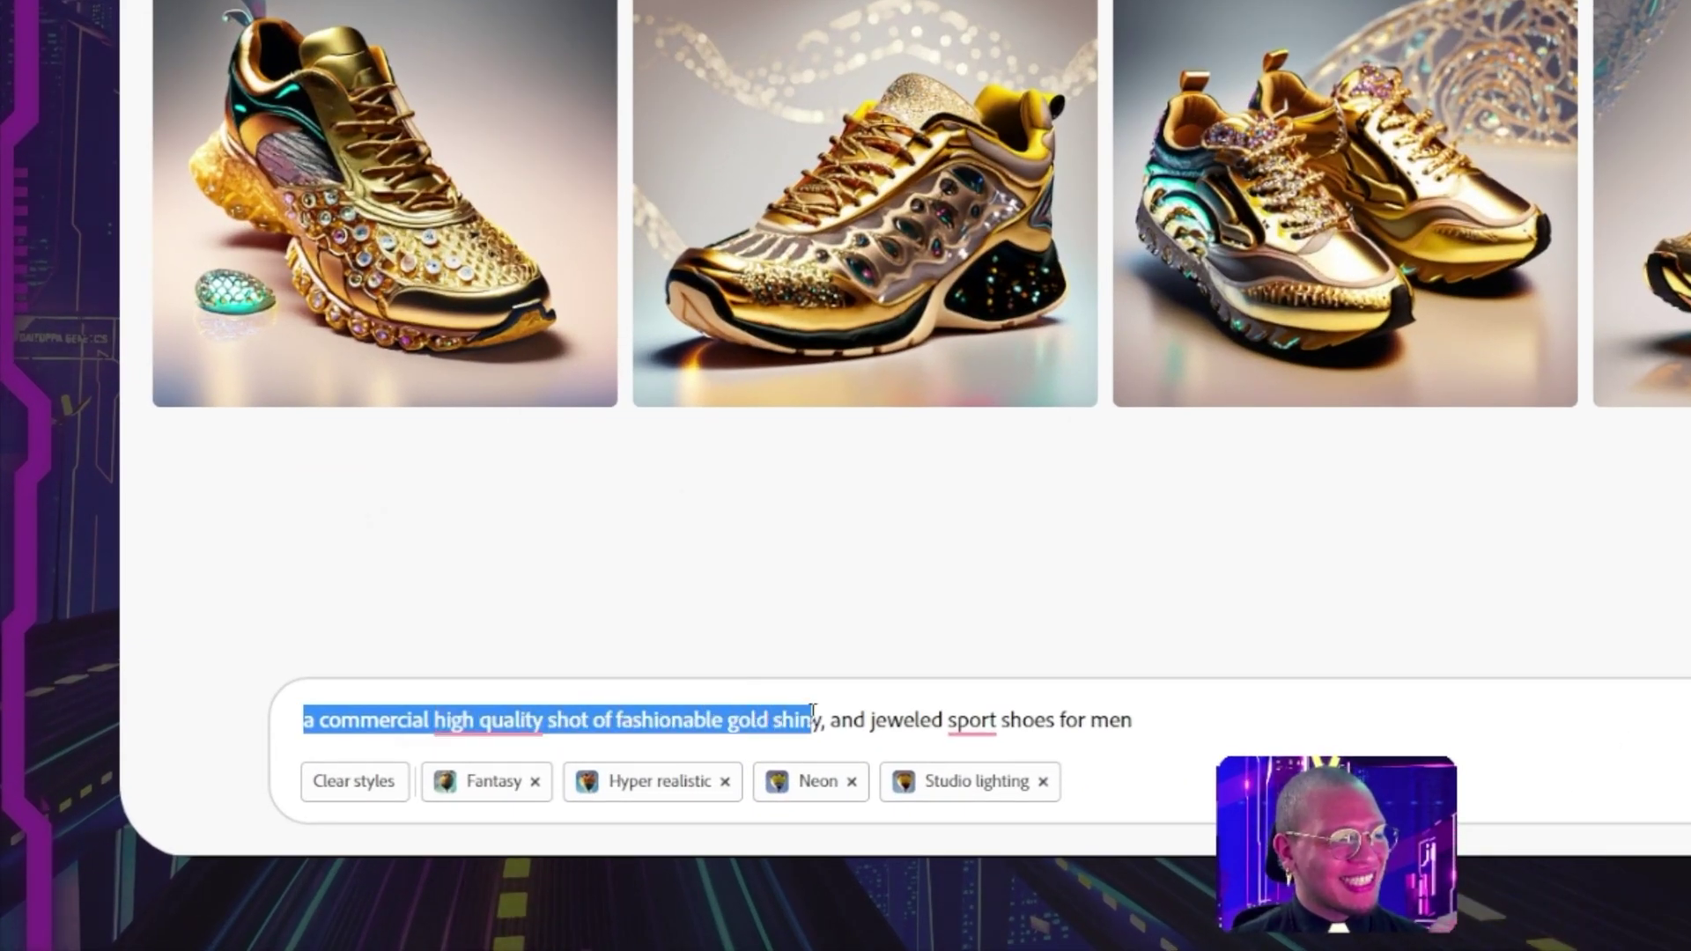
mouse_move(1002, 723)
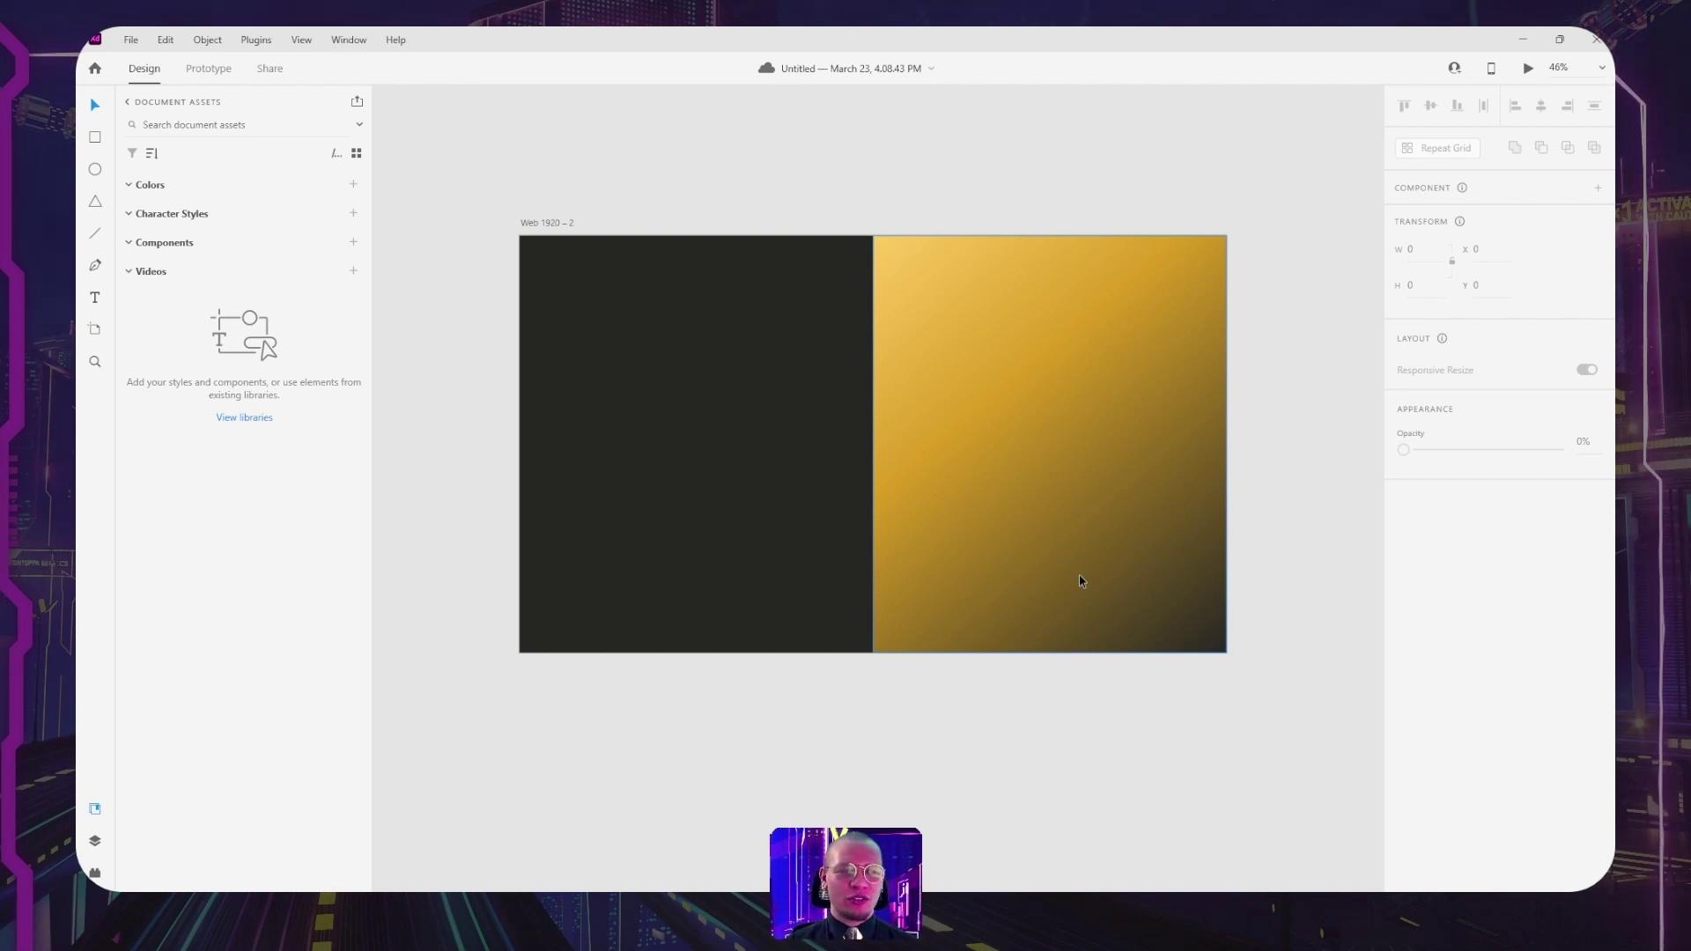
Bring up the Golden Shoes document, nudge the shoe slightly left and hide re-ex 1.
left_click(1094, 879)
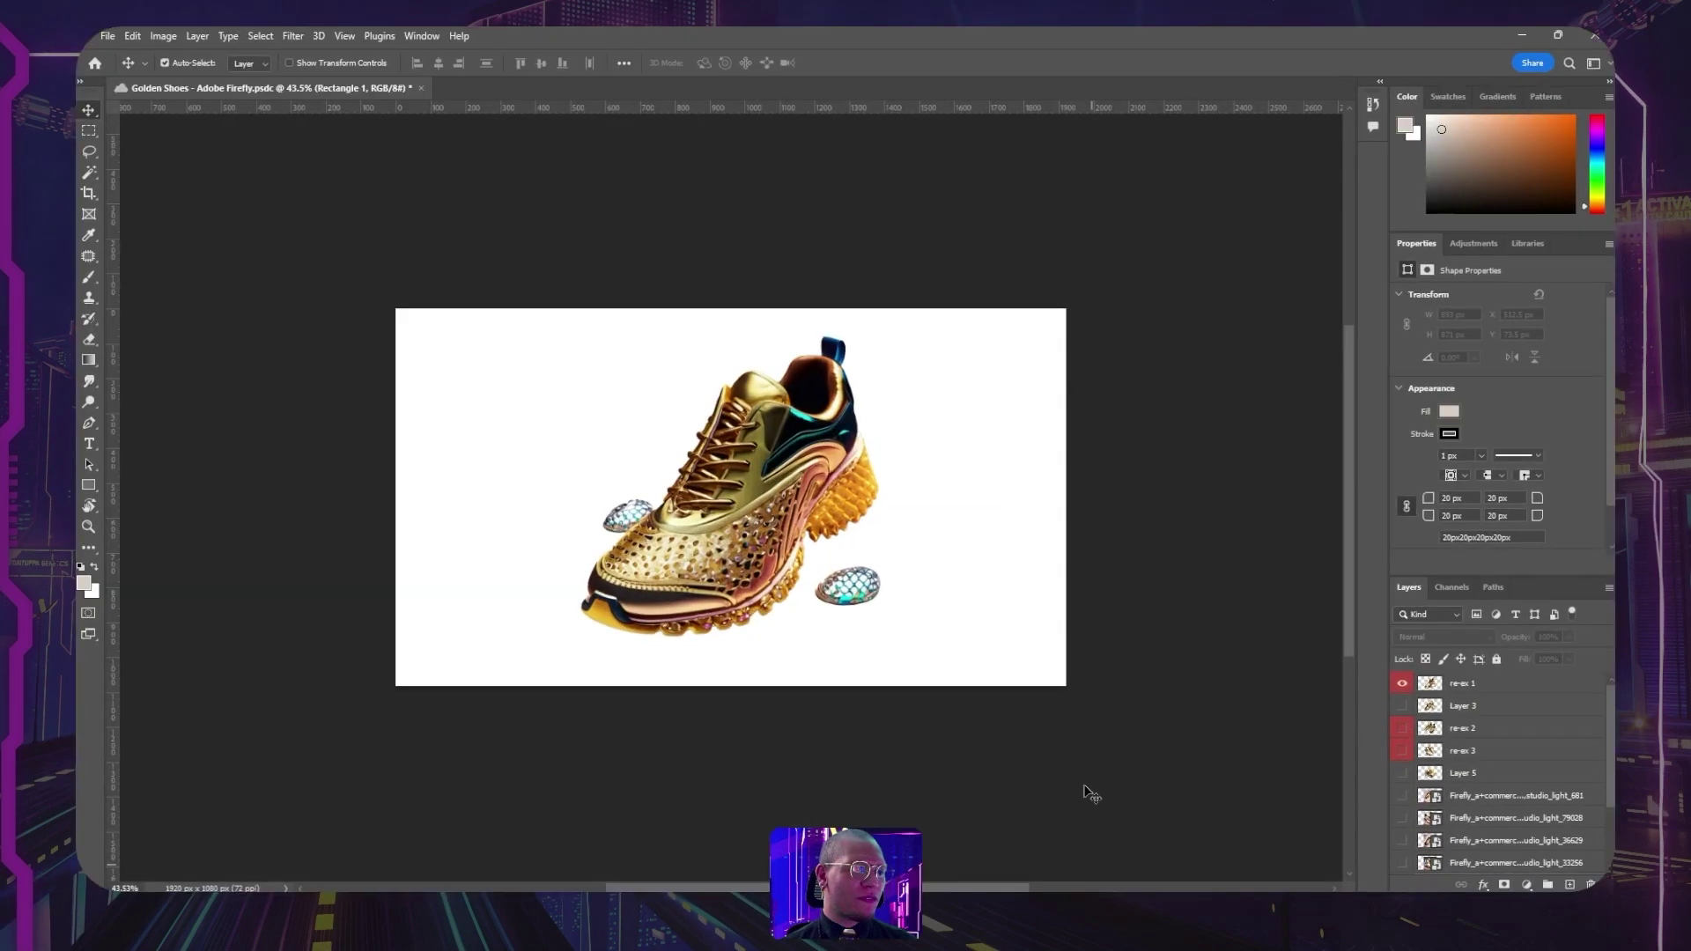
mouse_move(793, 512)
left_mouse_down()
mouse_move(824, 463)
mouse_move(767, 515)
left_mouse_up()
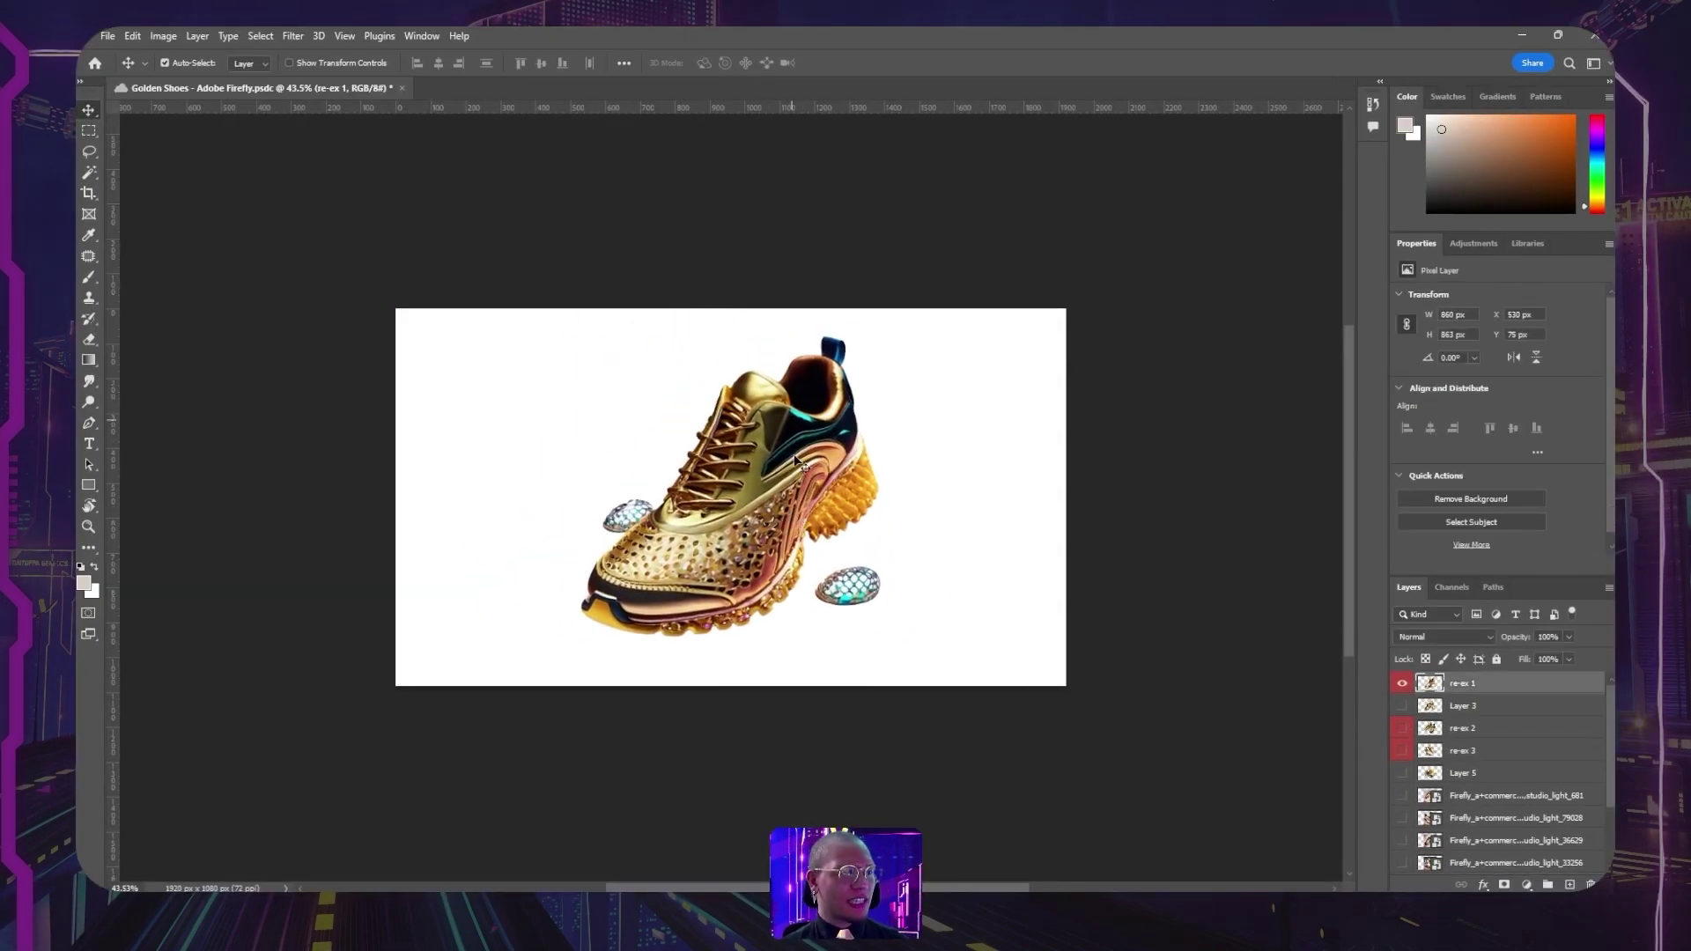
left_click(1404, 689)
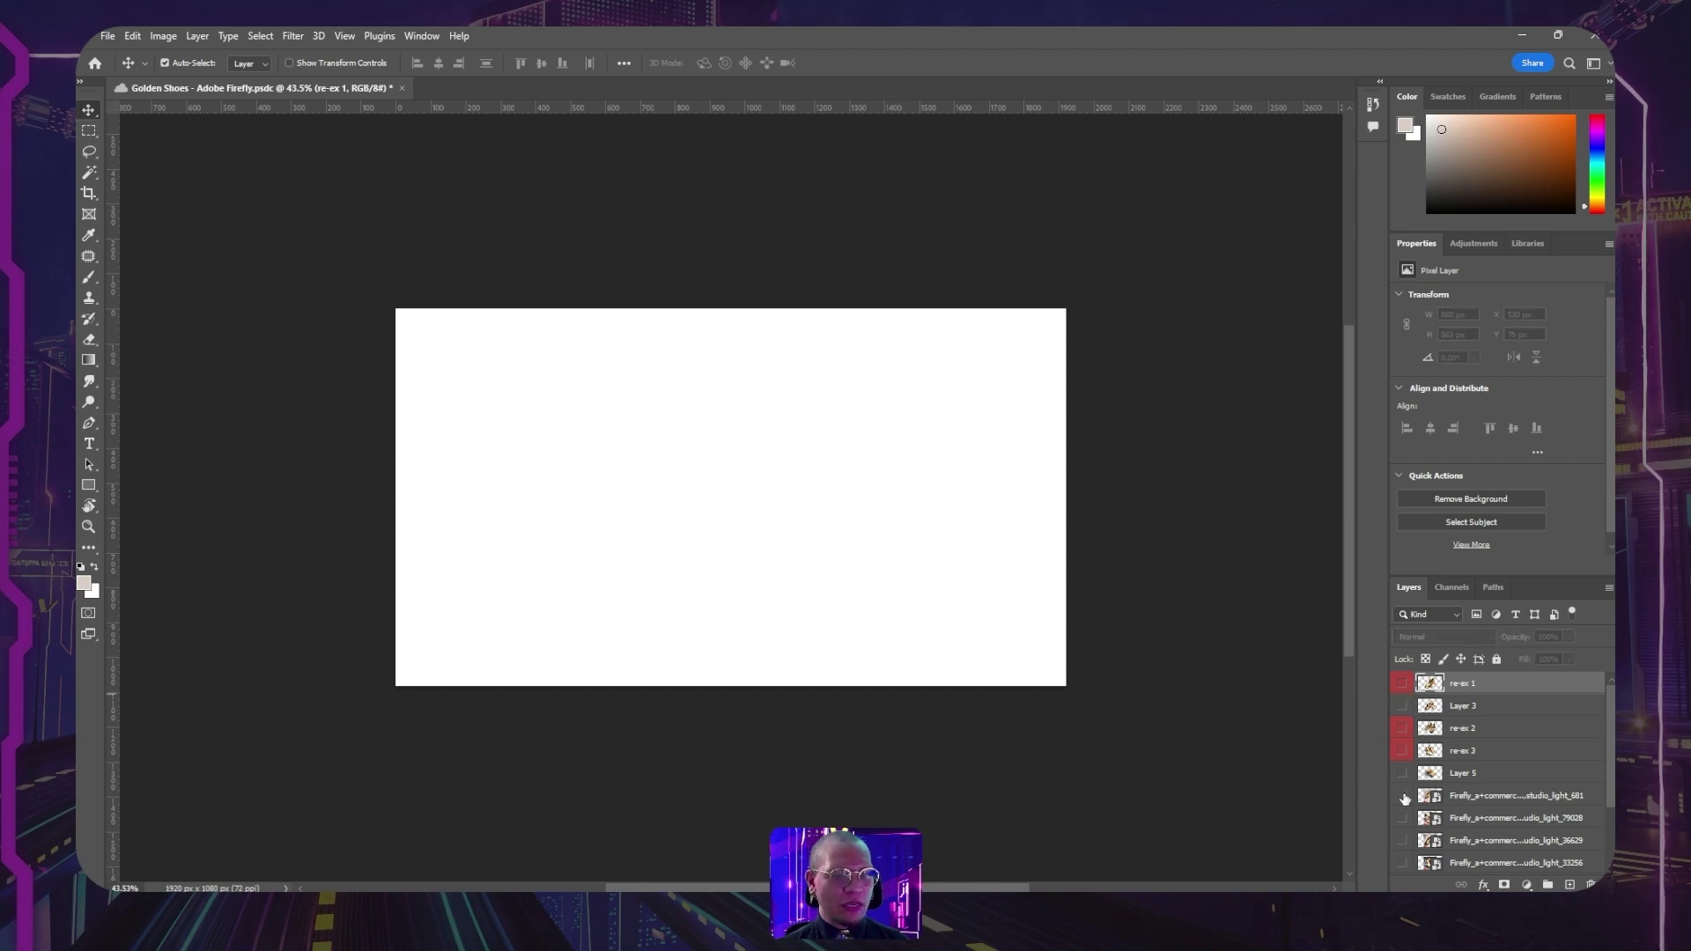
left_click_drag(1404, 796, 1406, 859)
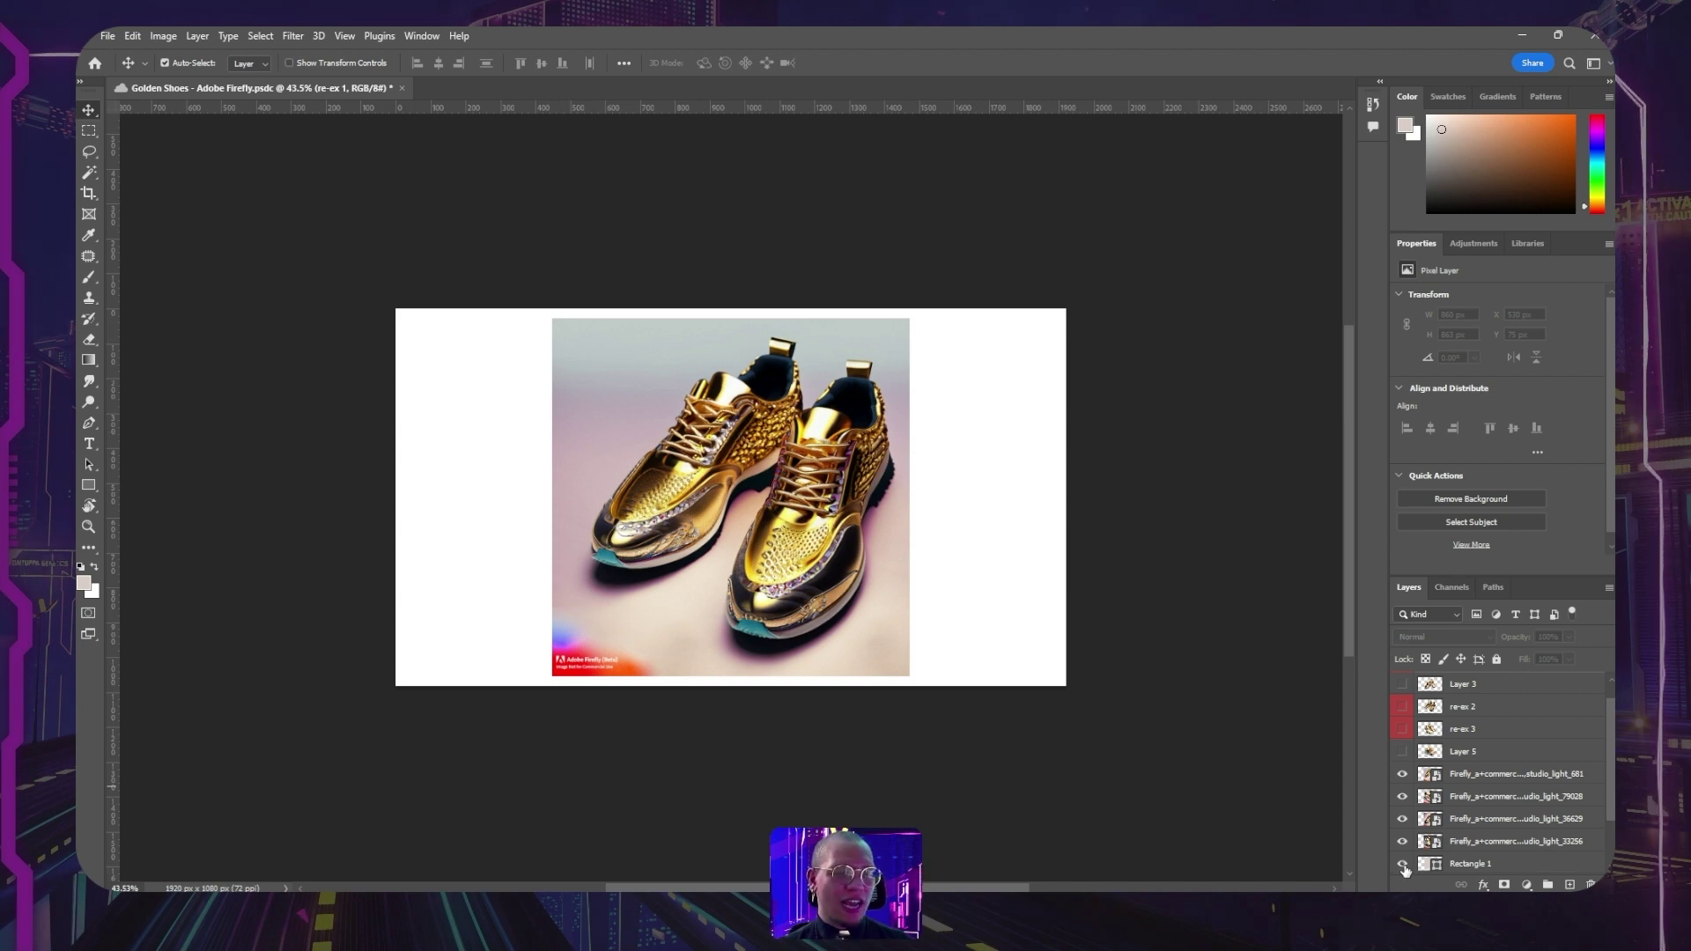
Hide the Firefly shoe layers one by one to compare the images.
left_click(1404, 775)
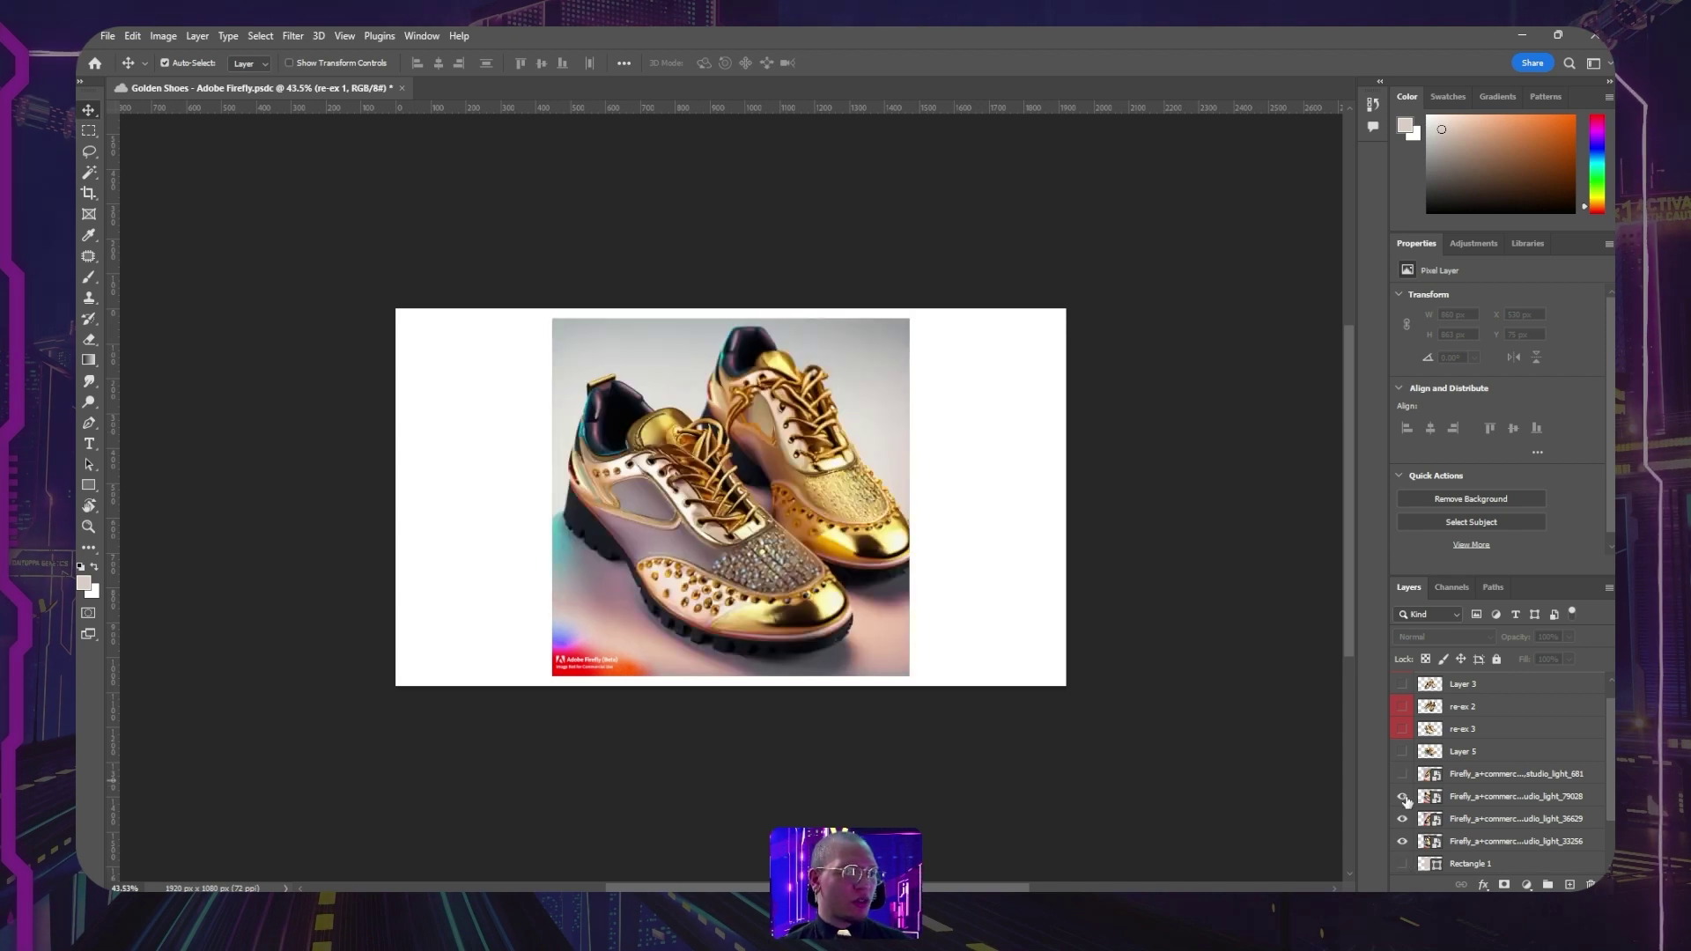
left_click(1404, 797)
left_click(1405, 819)
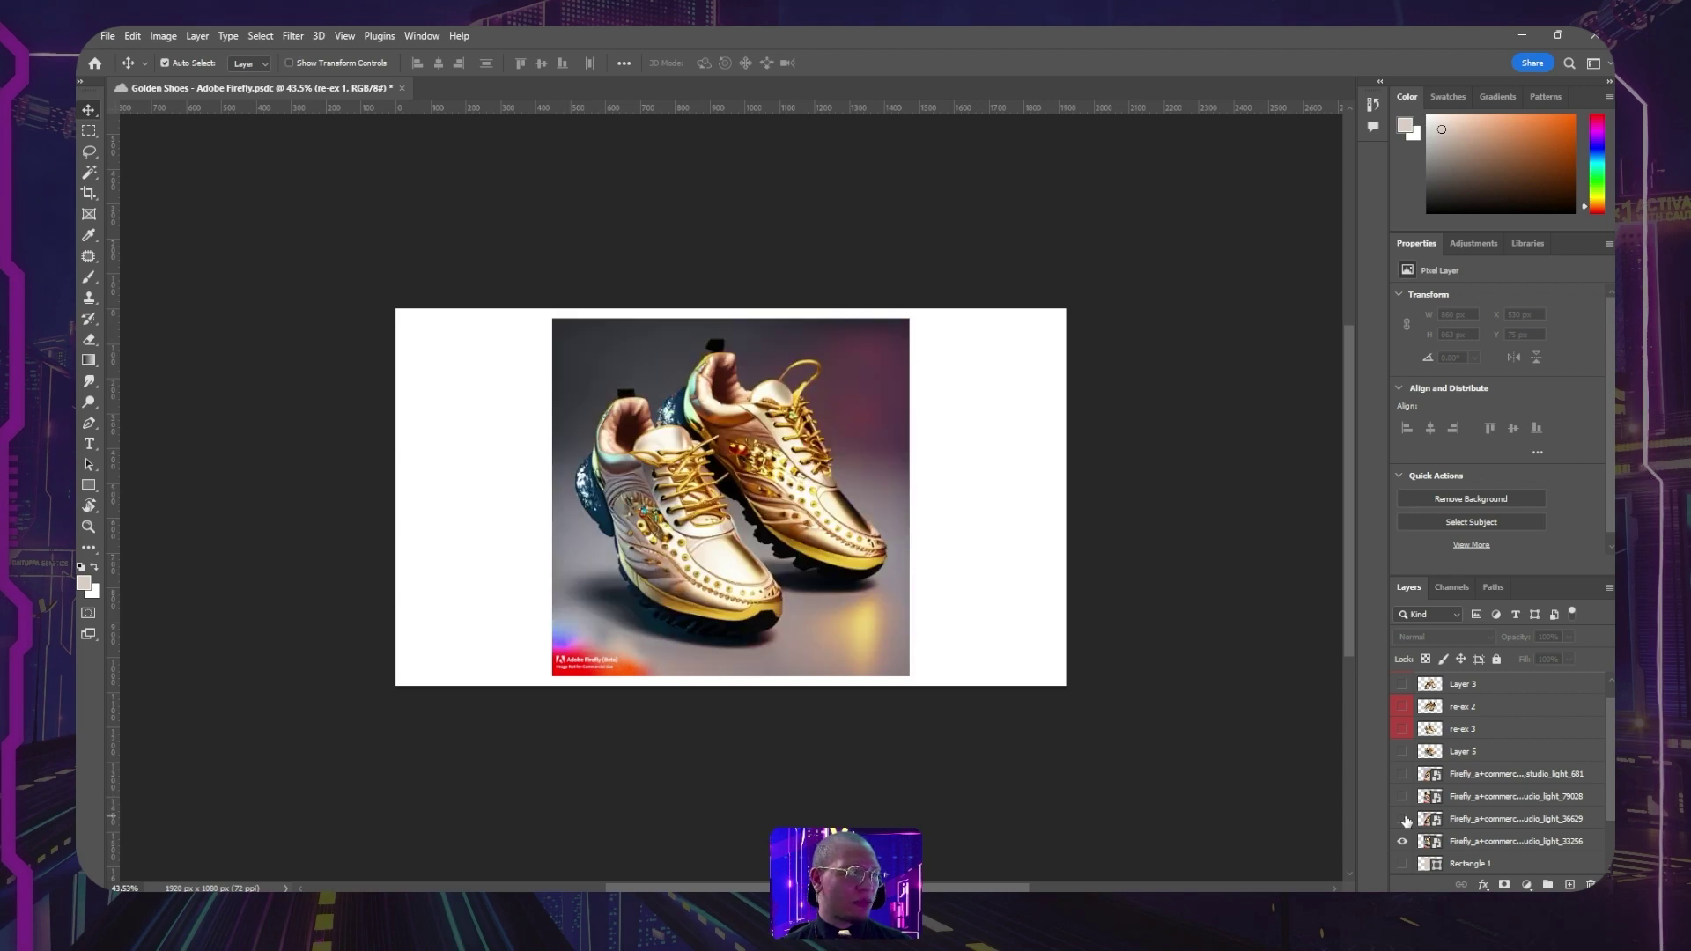
left_click(1404, 842)
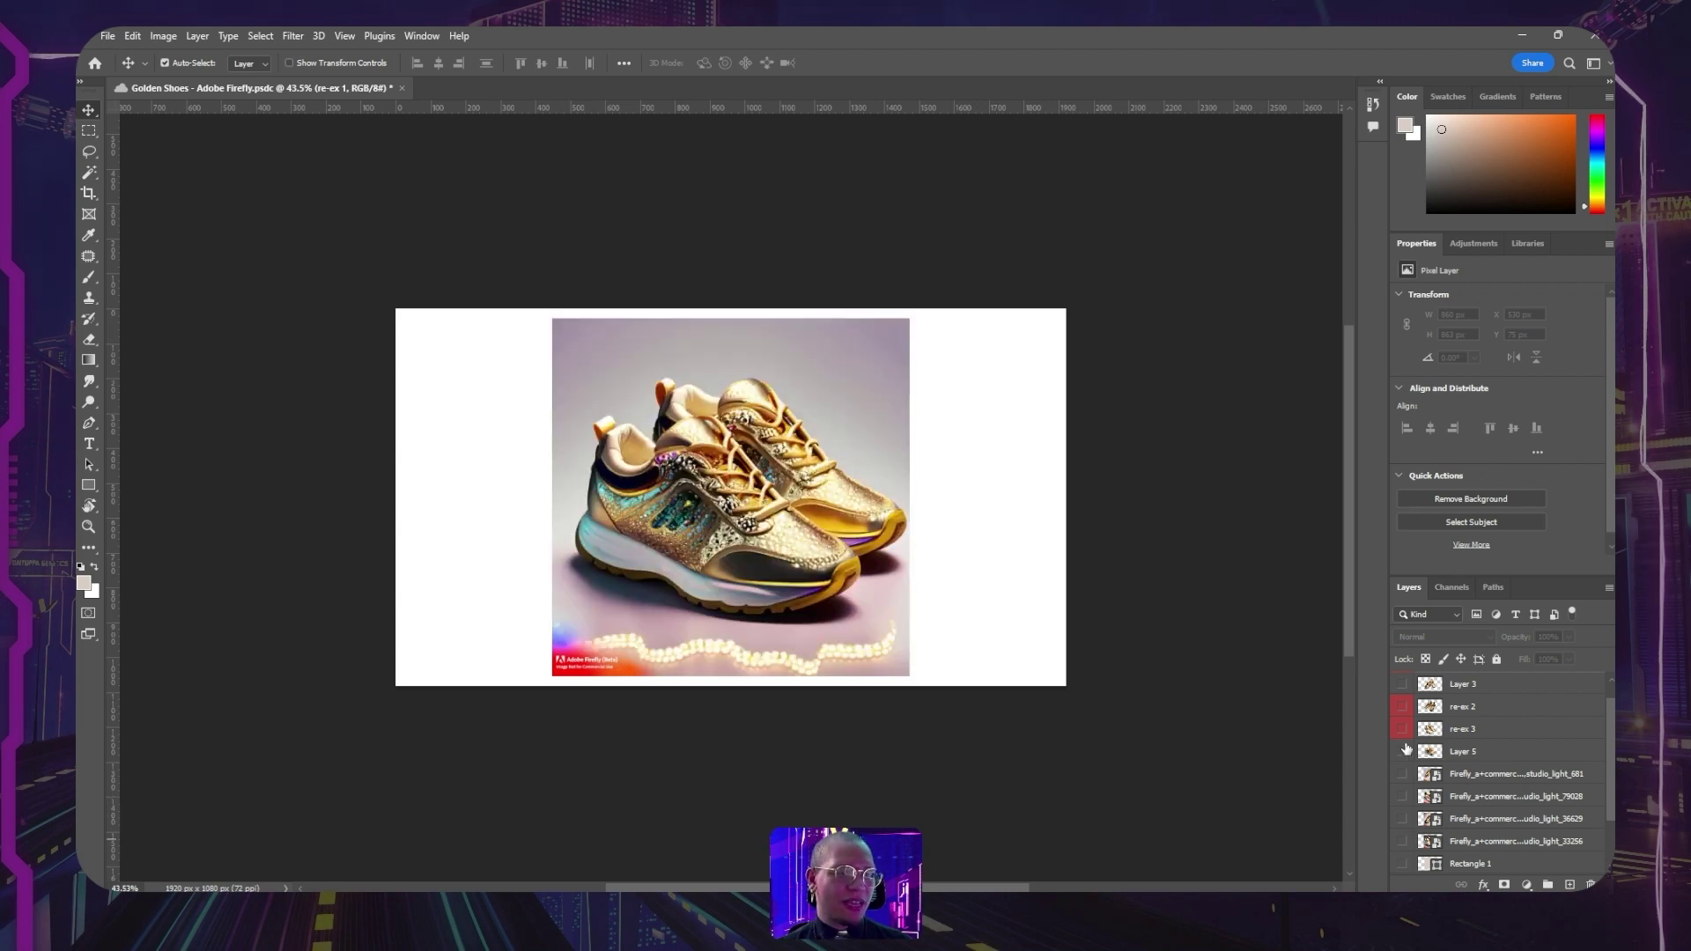
scroll(1406, 775, "down", 3)
left_click(1406, 841)
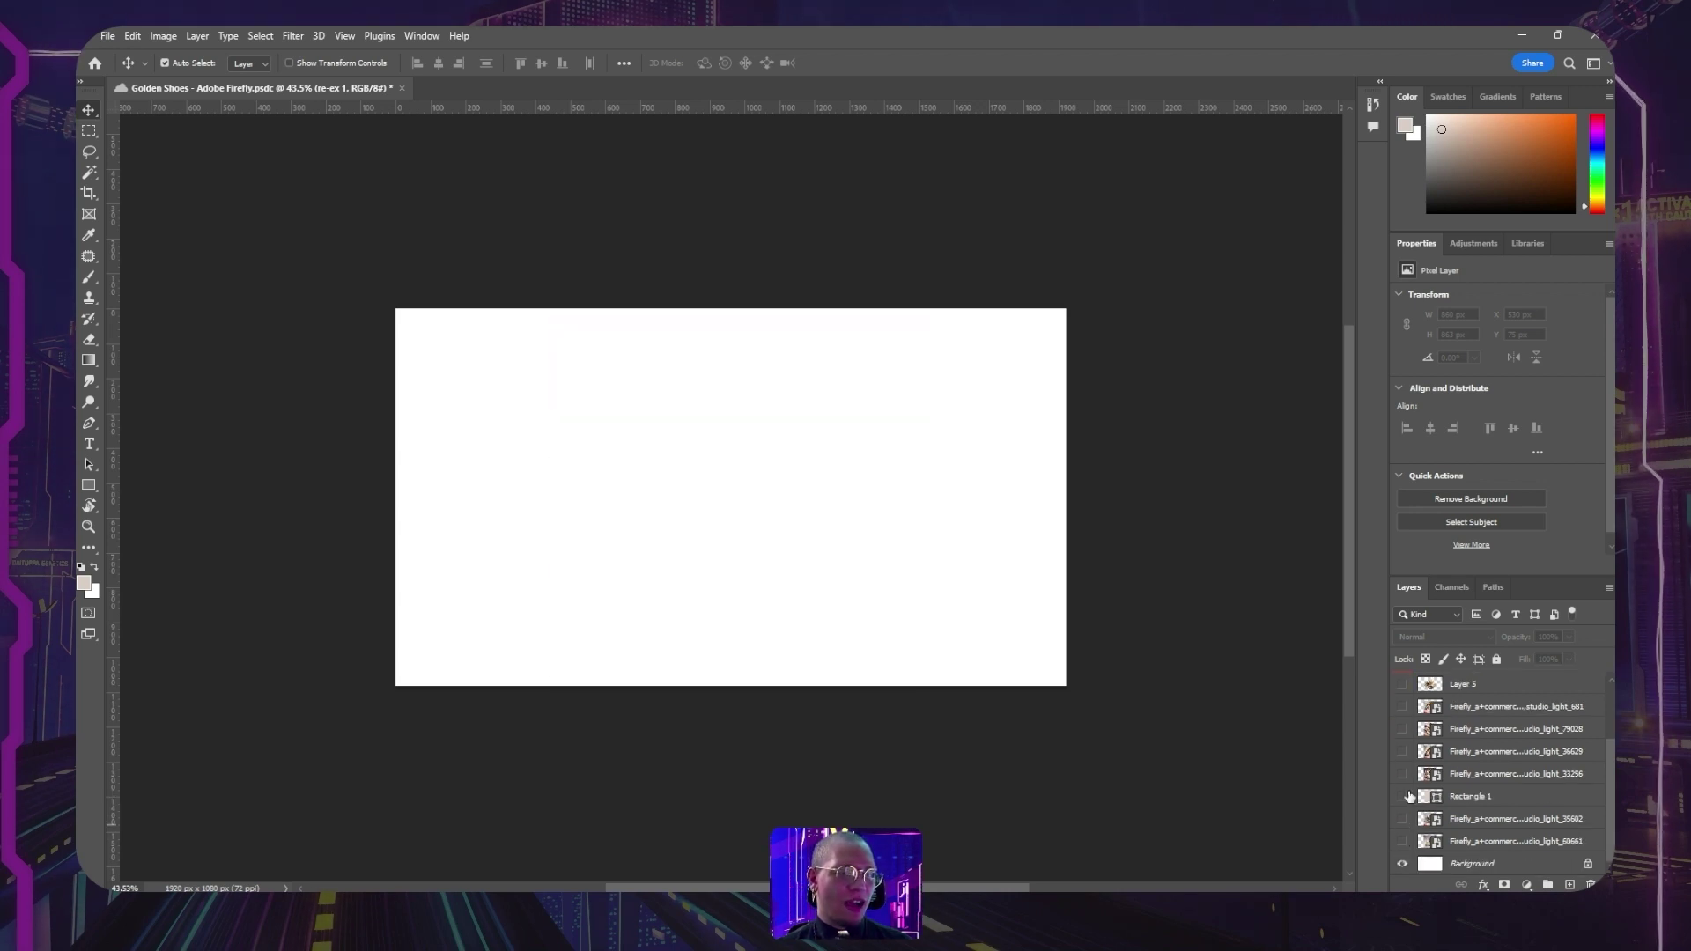
scroll(1409, 784, "up", 3)
Toggle the re-ex 3, Layer 3 and re-ex 1 cut-out shoes to compare them.
left_click(1404, 730)
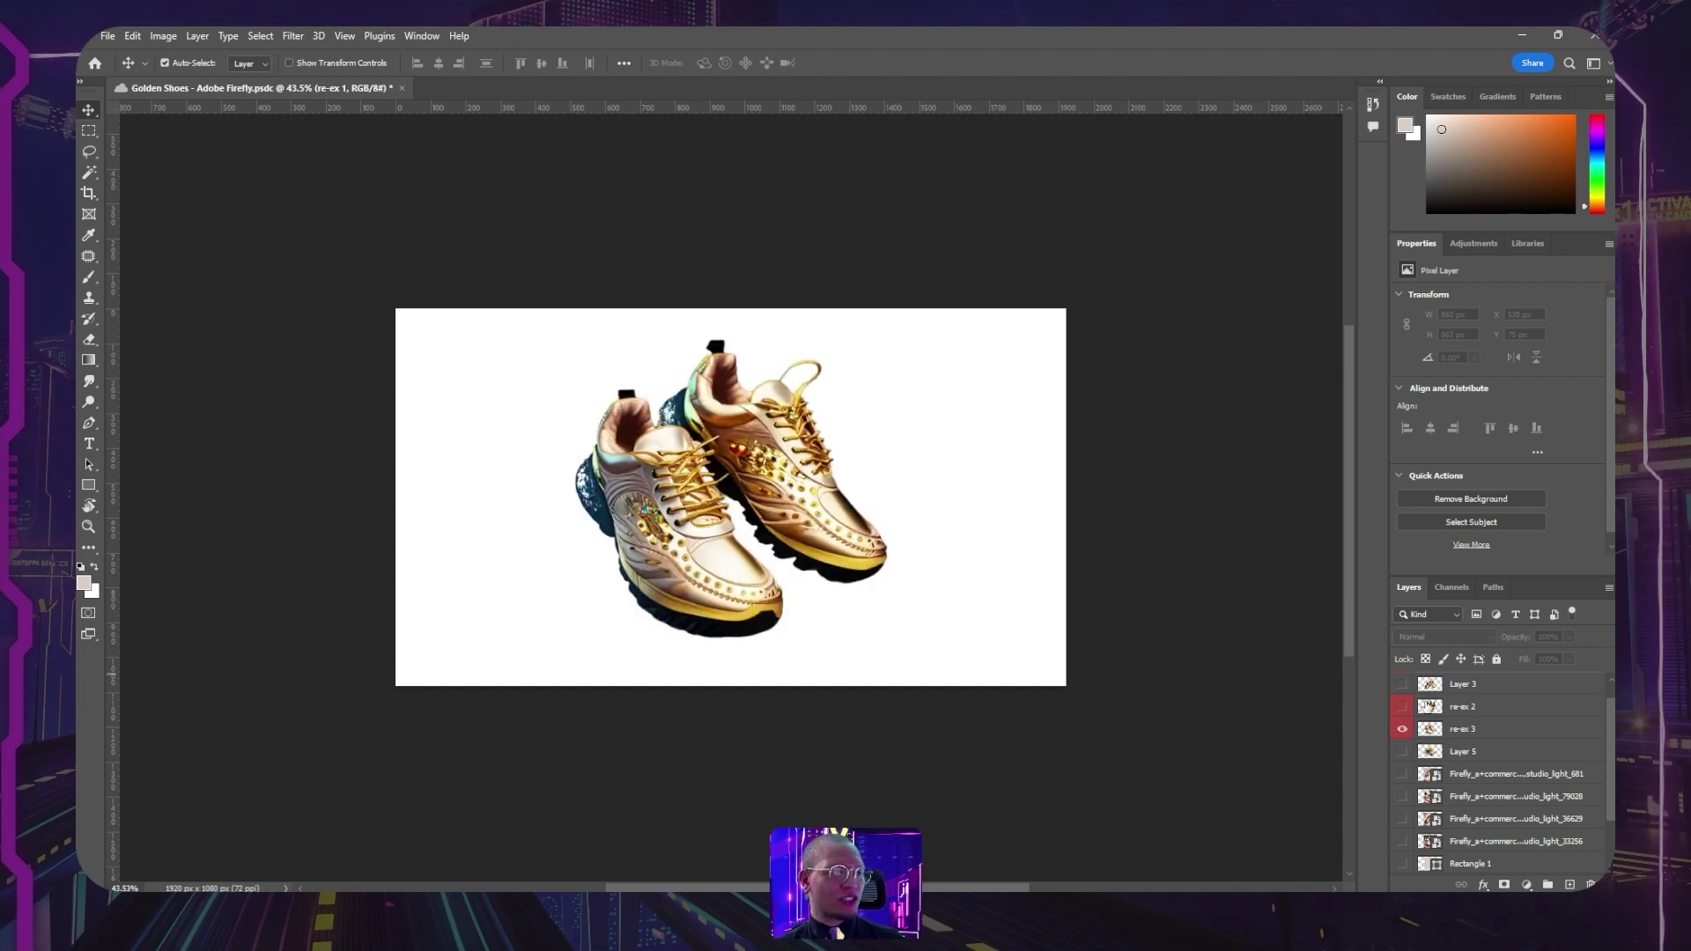
left_click(1406, 711)
scroll(1406, 712, "up", 1)
left_click(1403, 751)
left_click(1403, 705)
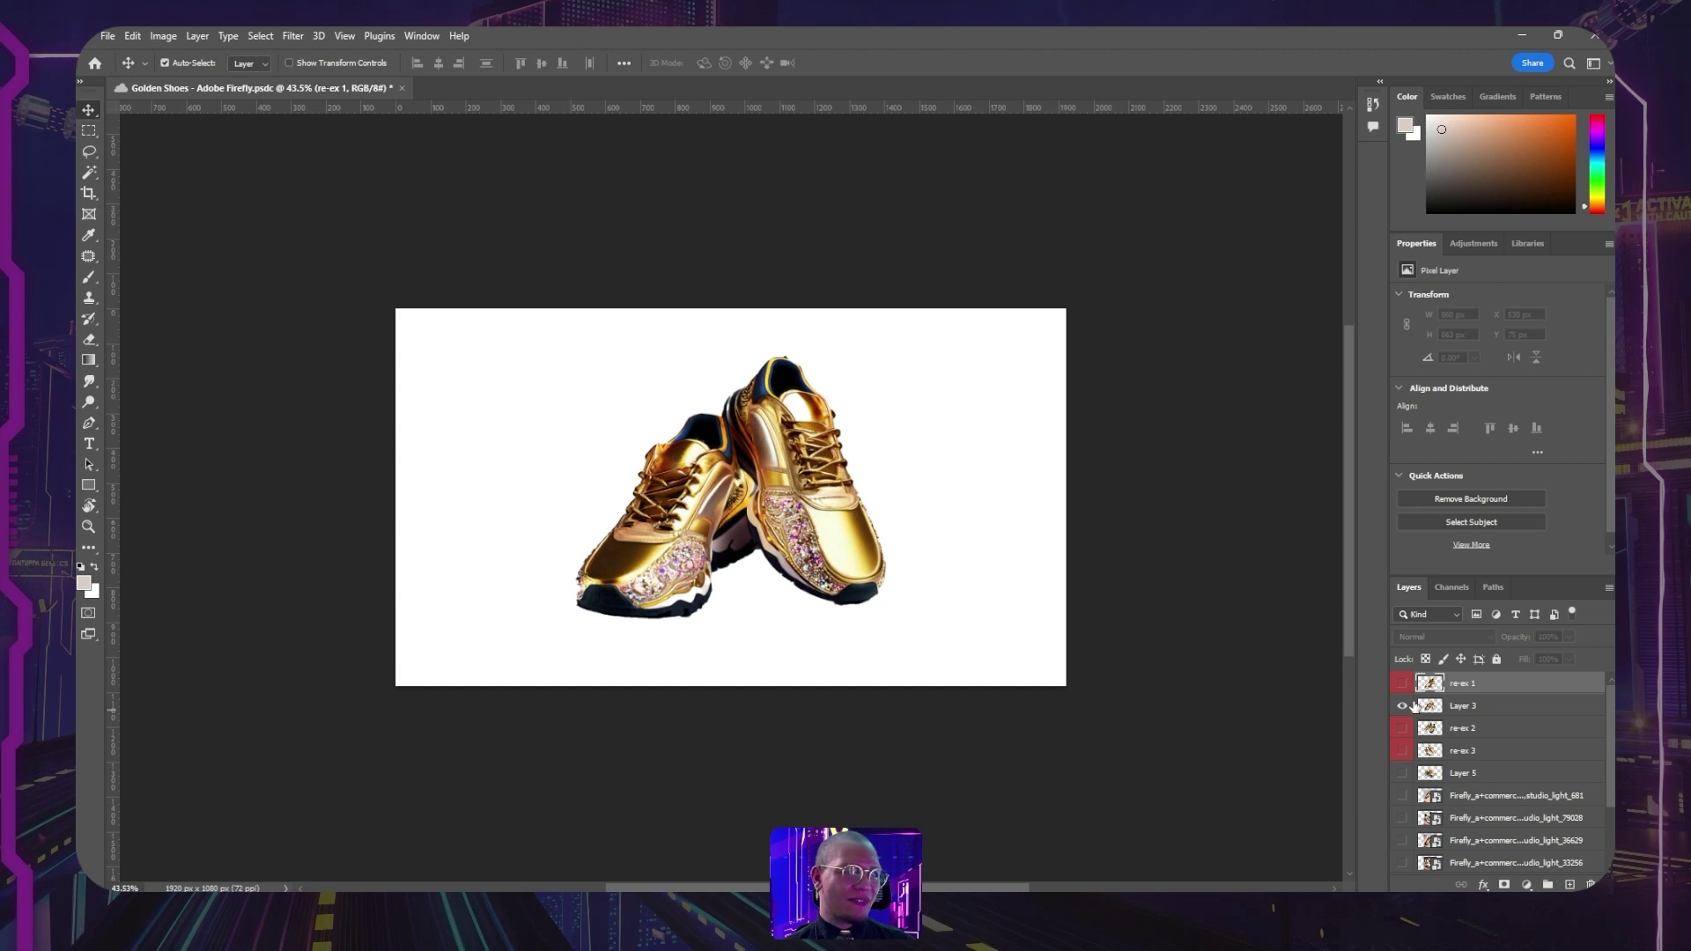
left_click(1404, 683)
left_click(1404, 684)
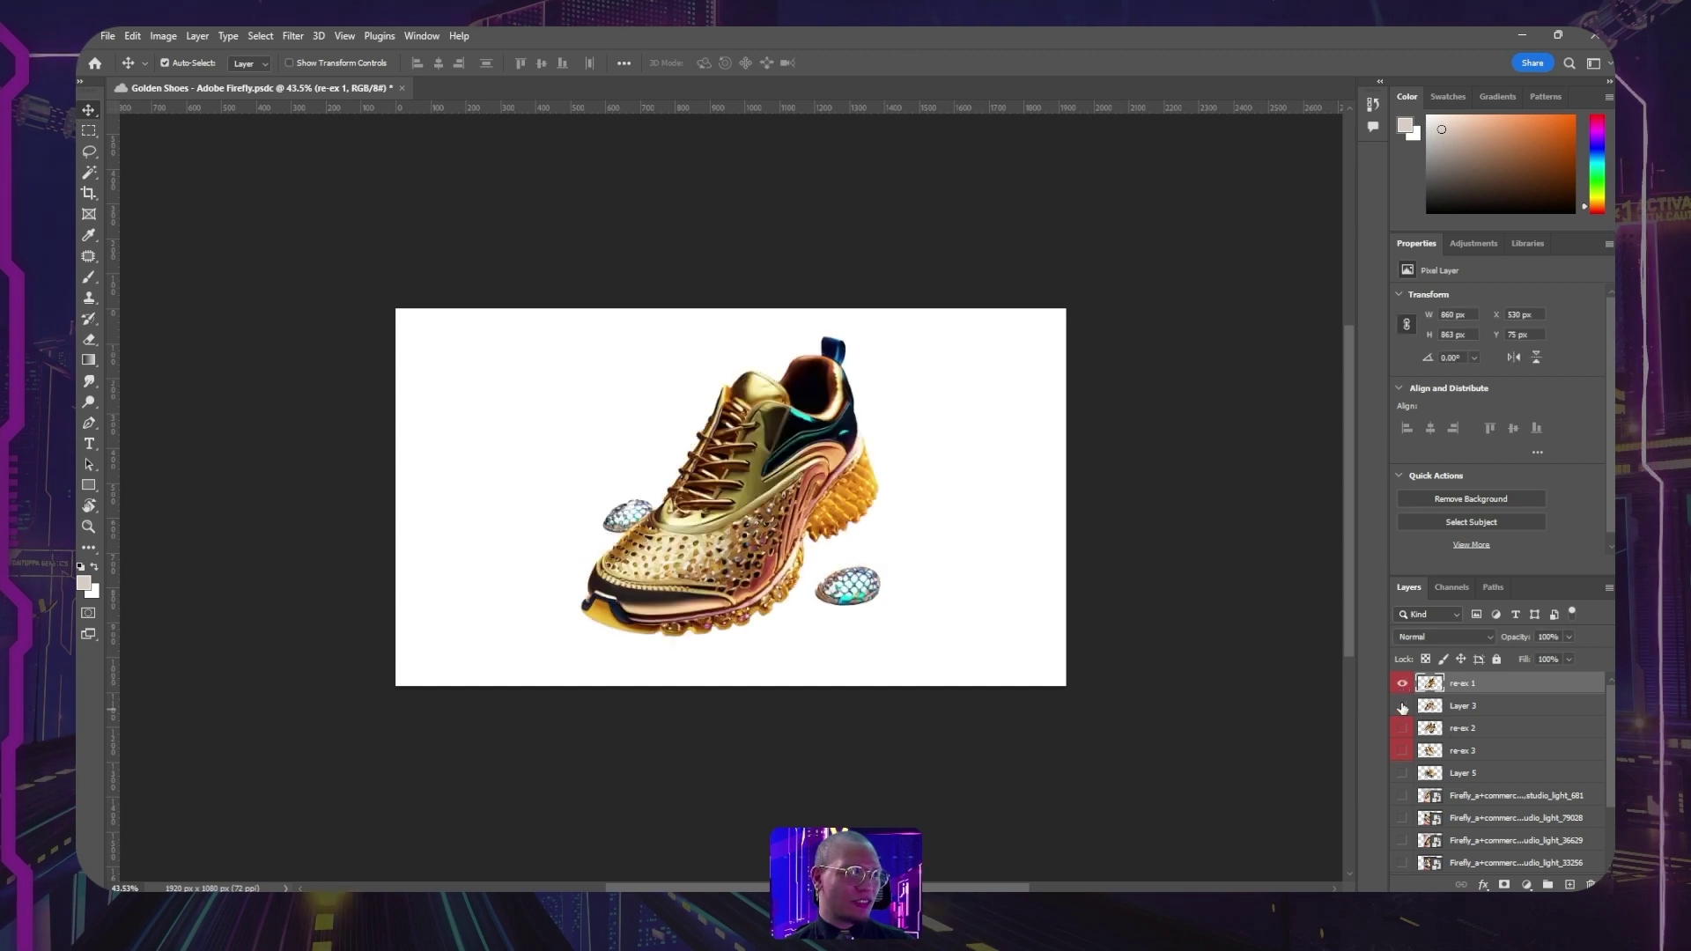
left_click(1403, 705)
Bring Adobe XD forward, then open the Downloads folder and move it to the right.
key("alt+Tab")
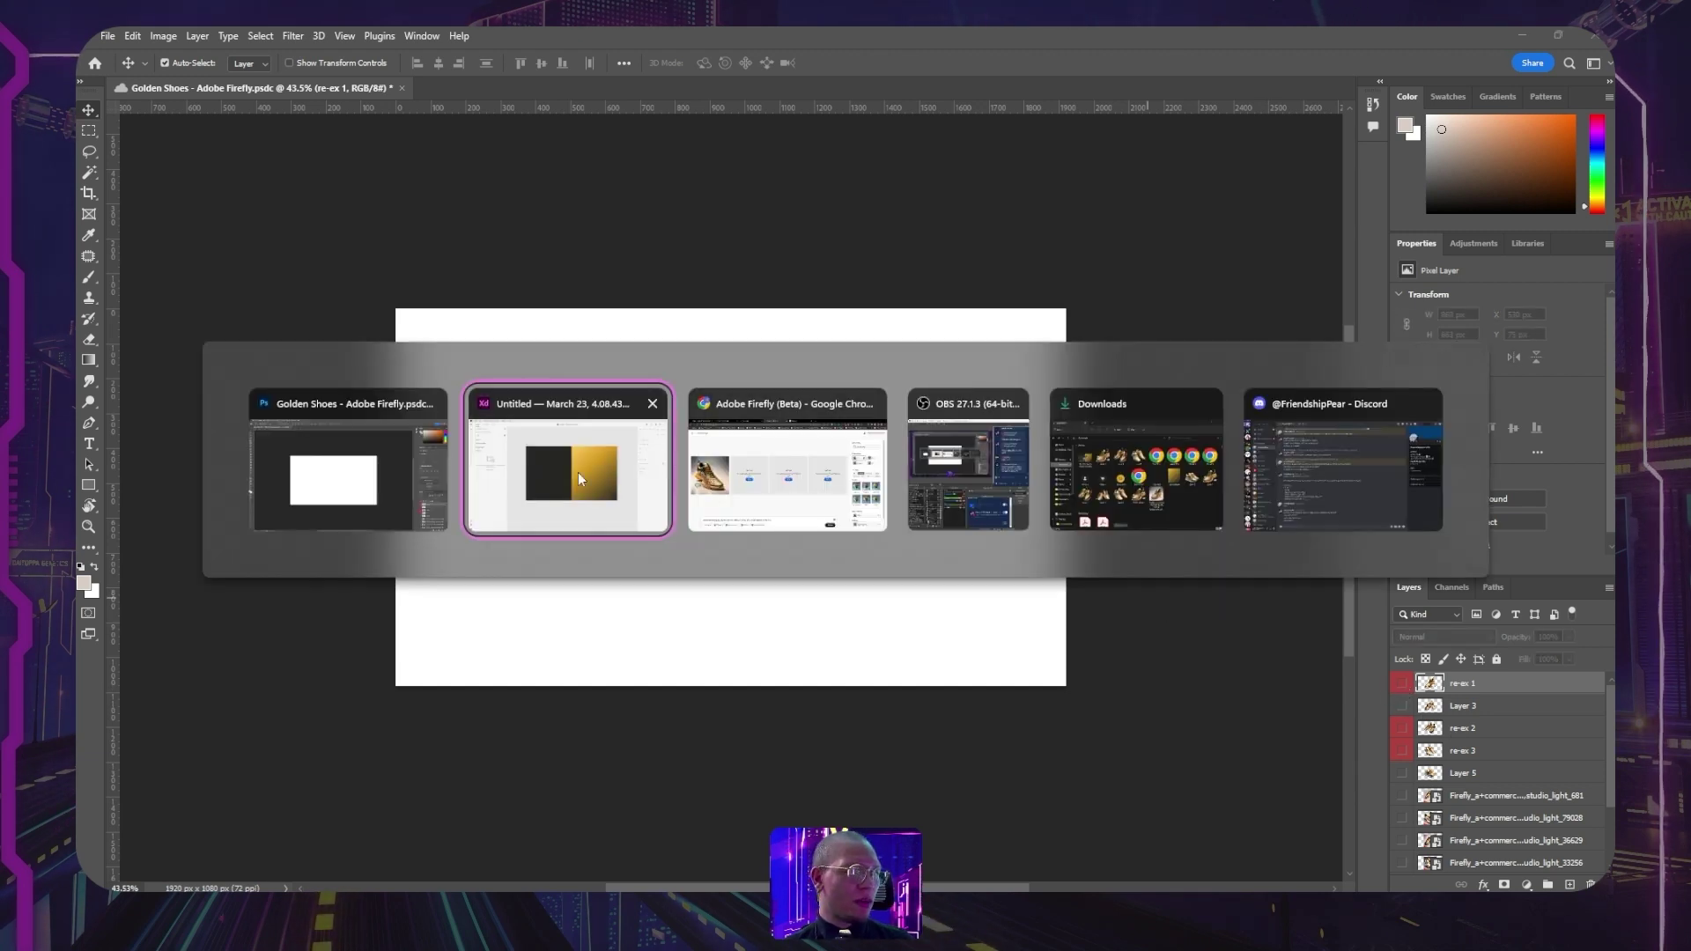
left_click(577, 472)
key("alt+Tab")
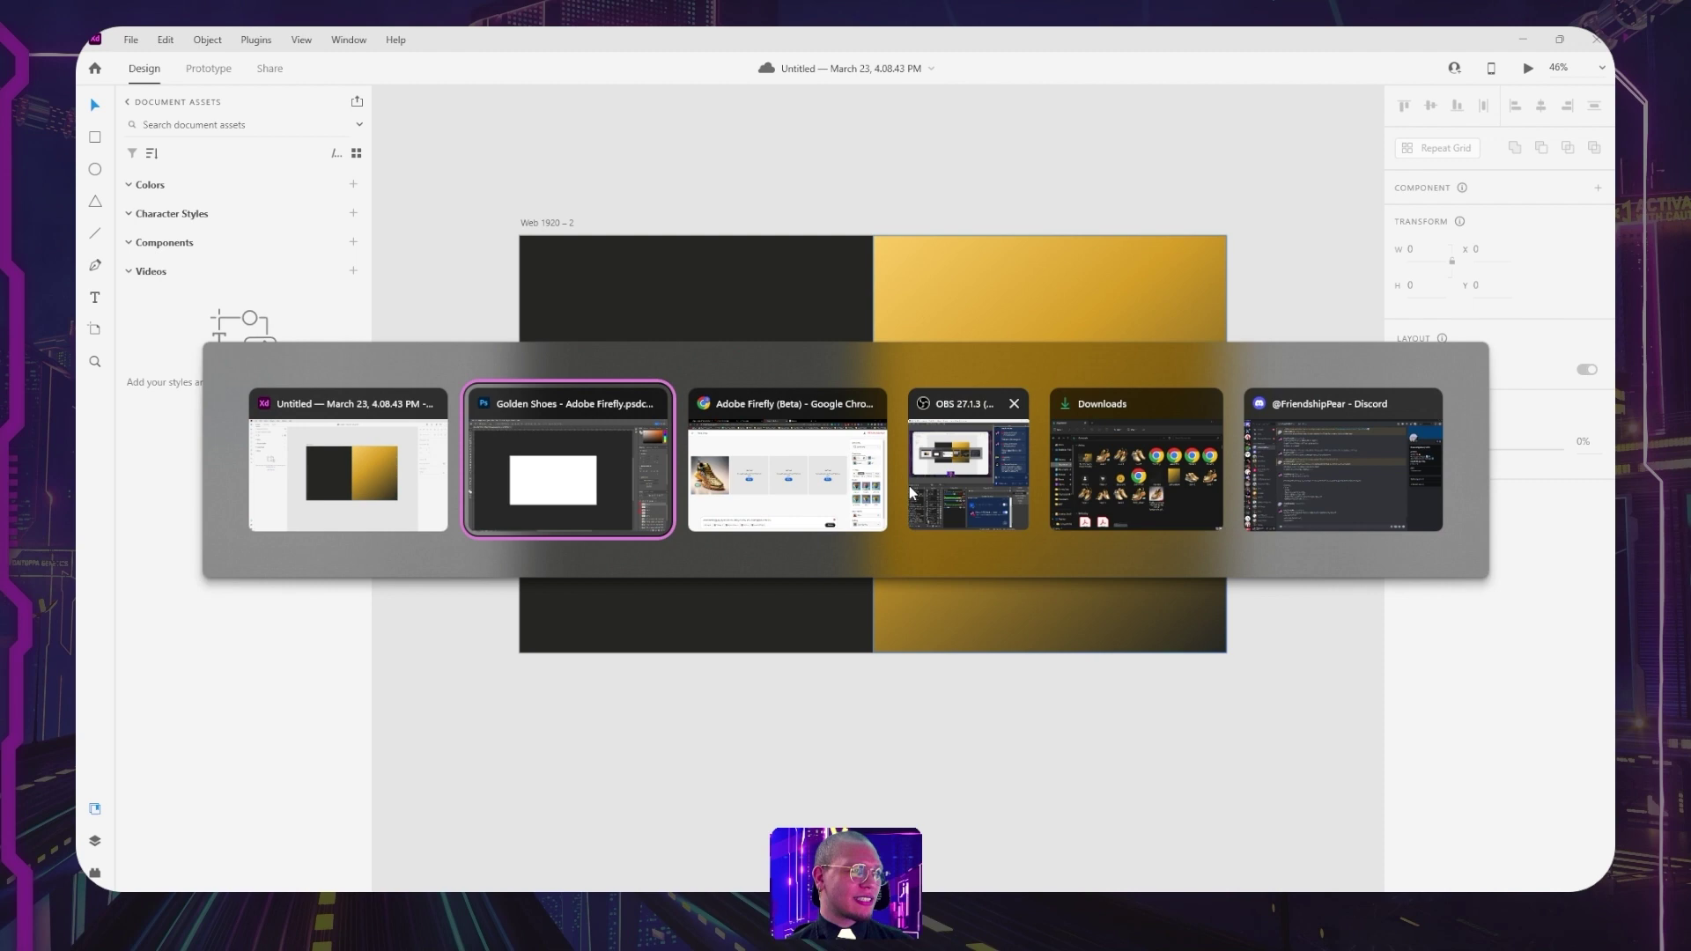
left_click(1145, 476)
left_click_drag(753, 231, 1204, 251)
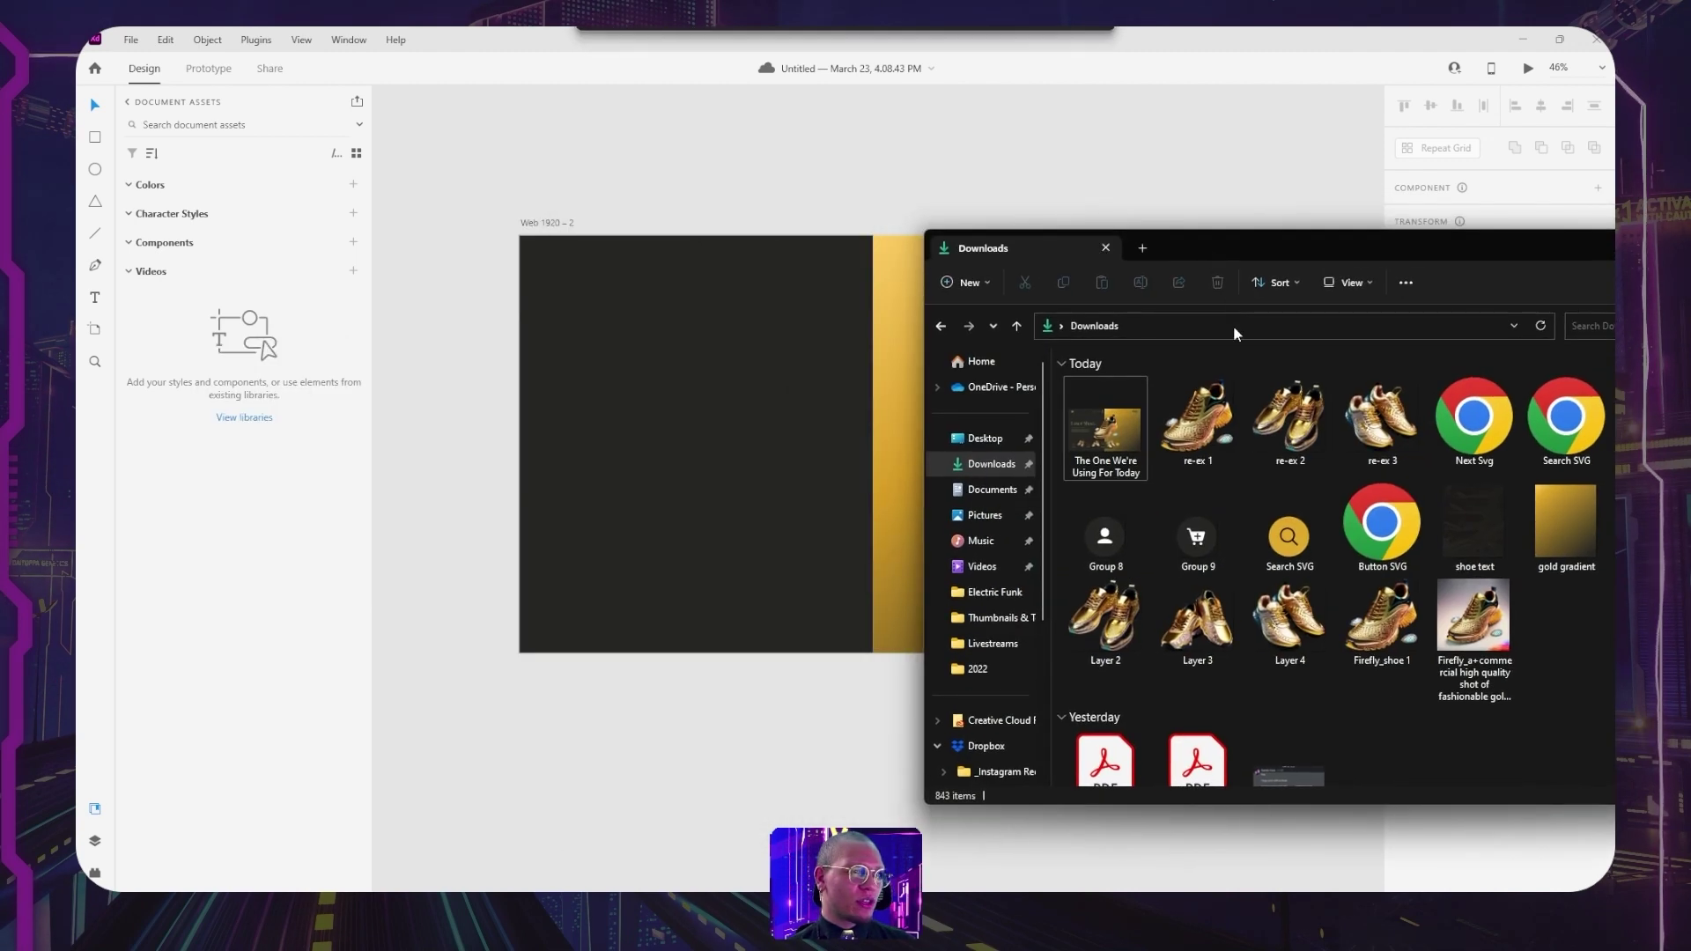
Select the seven shoe images (re-ex, Layer 2–4, Firefly_shoe 1) and drag them toward XD.
left_click(1197, 421)
left_click(1290, 421, "ctrl")
left_click(1105, 621, "ctrl")
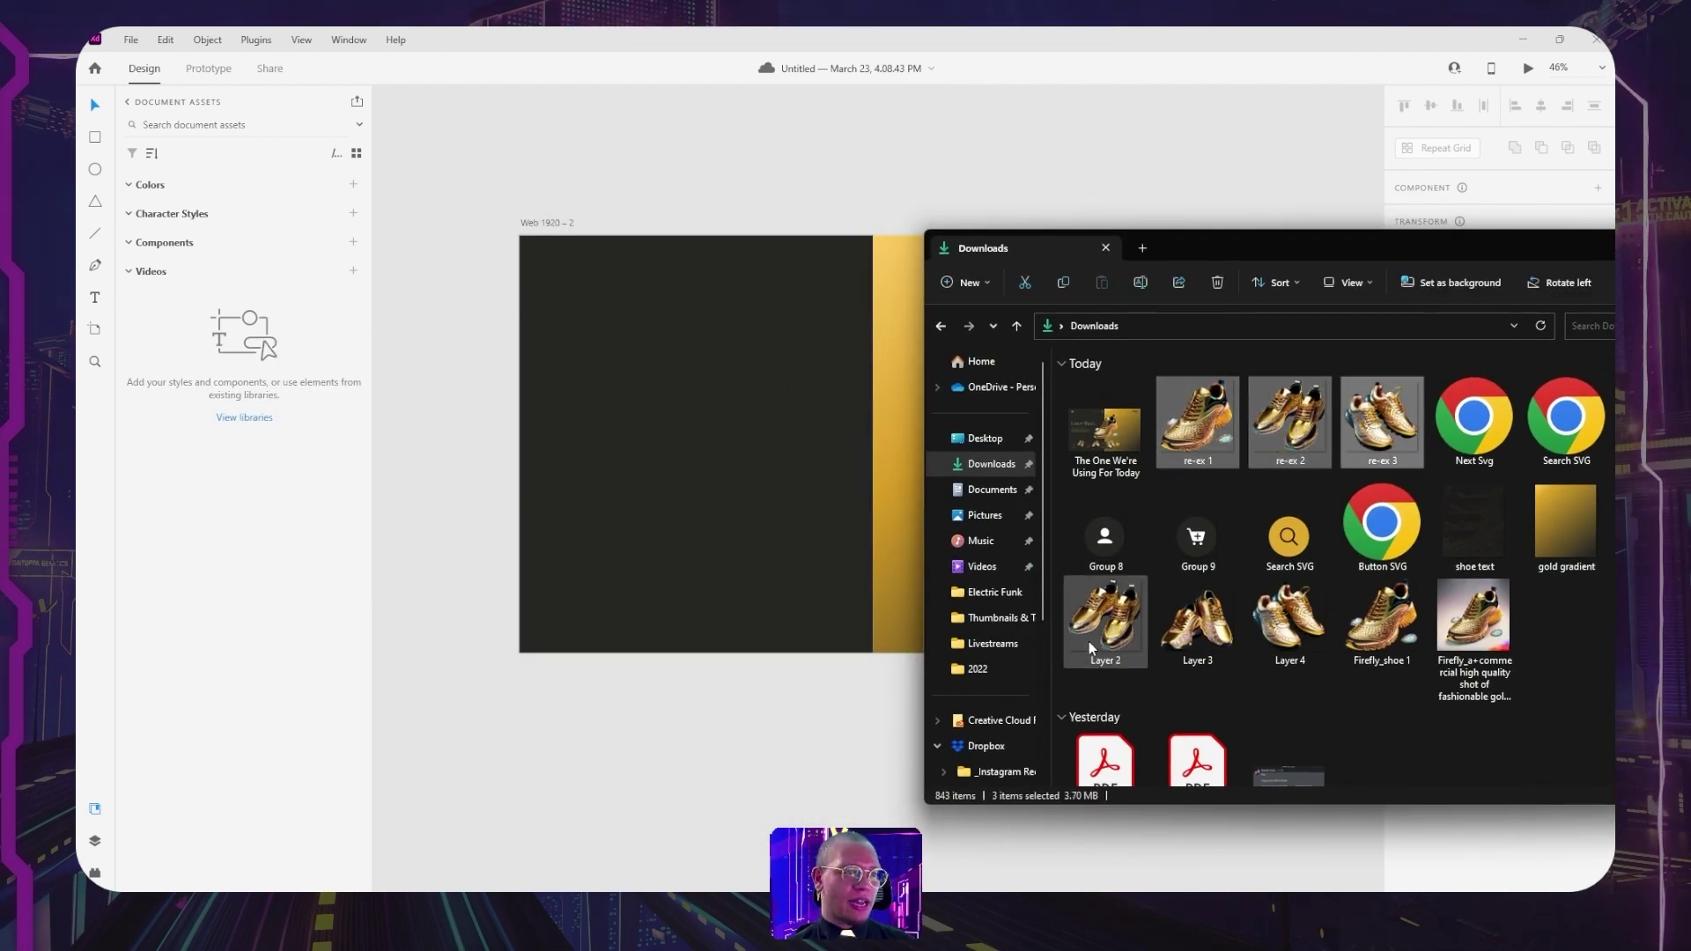
left_click(1197, 621, "ctrl")
left_click(1290, 620, "ctrl")
left_click(1382, 621, "ctrl")
left_click_drag(1381, 621, 1076, 143)
Drop the shoe images into XD and centre an enlarged hero shoe on the split line.
left_click_drag(894, 219, 473, 195)
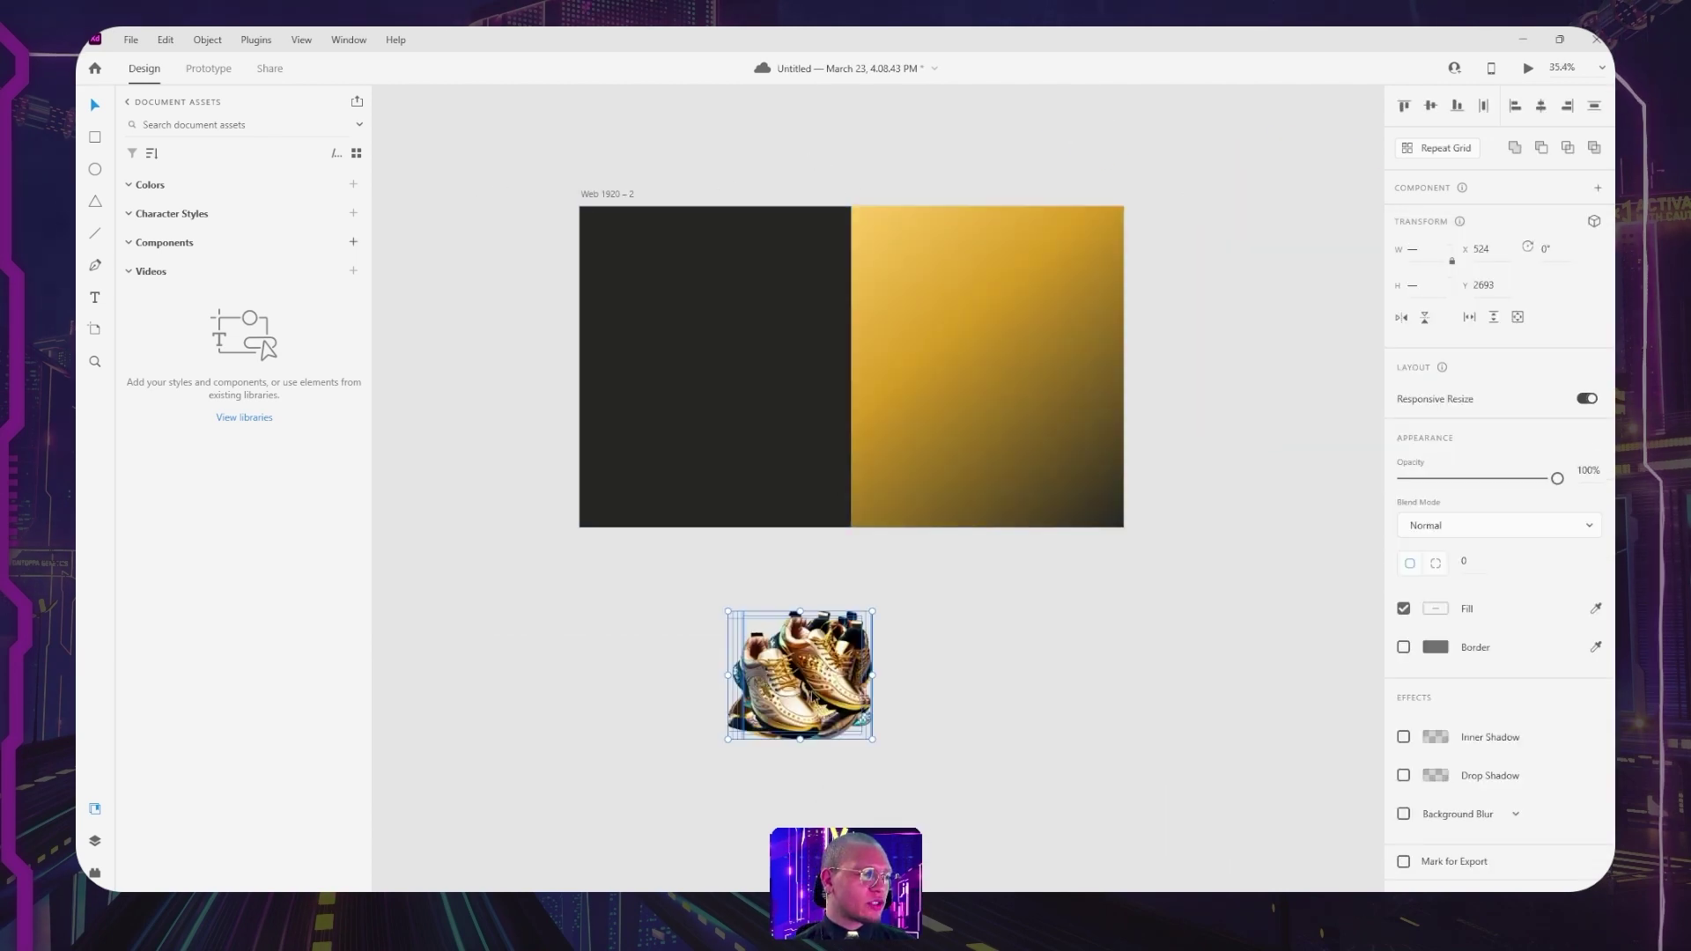
left_click_drag(806, 674, 869, 327)
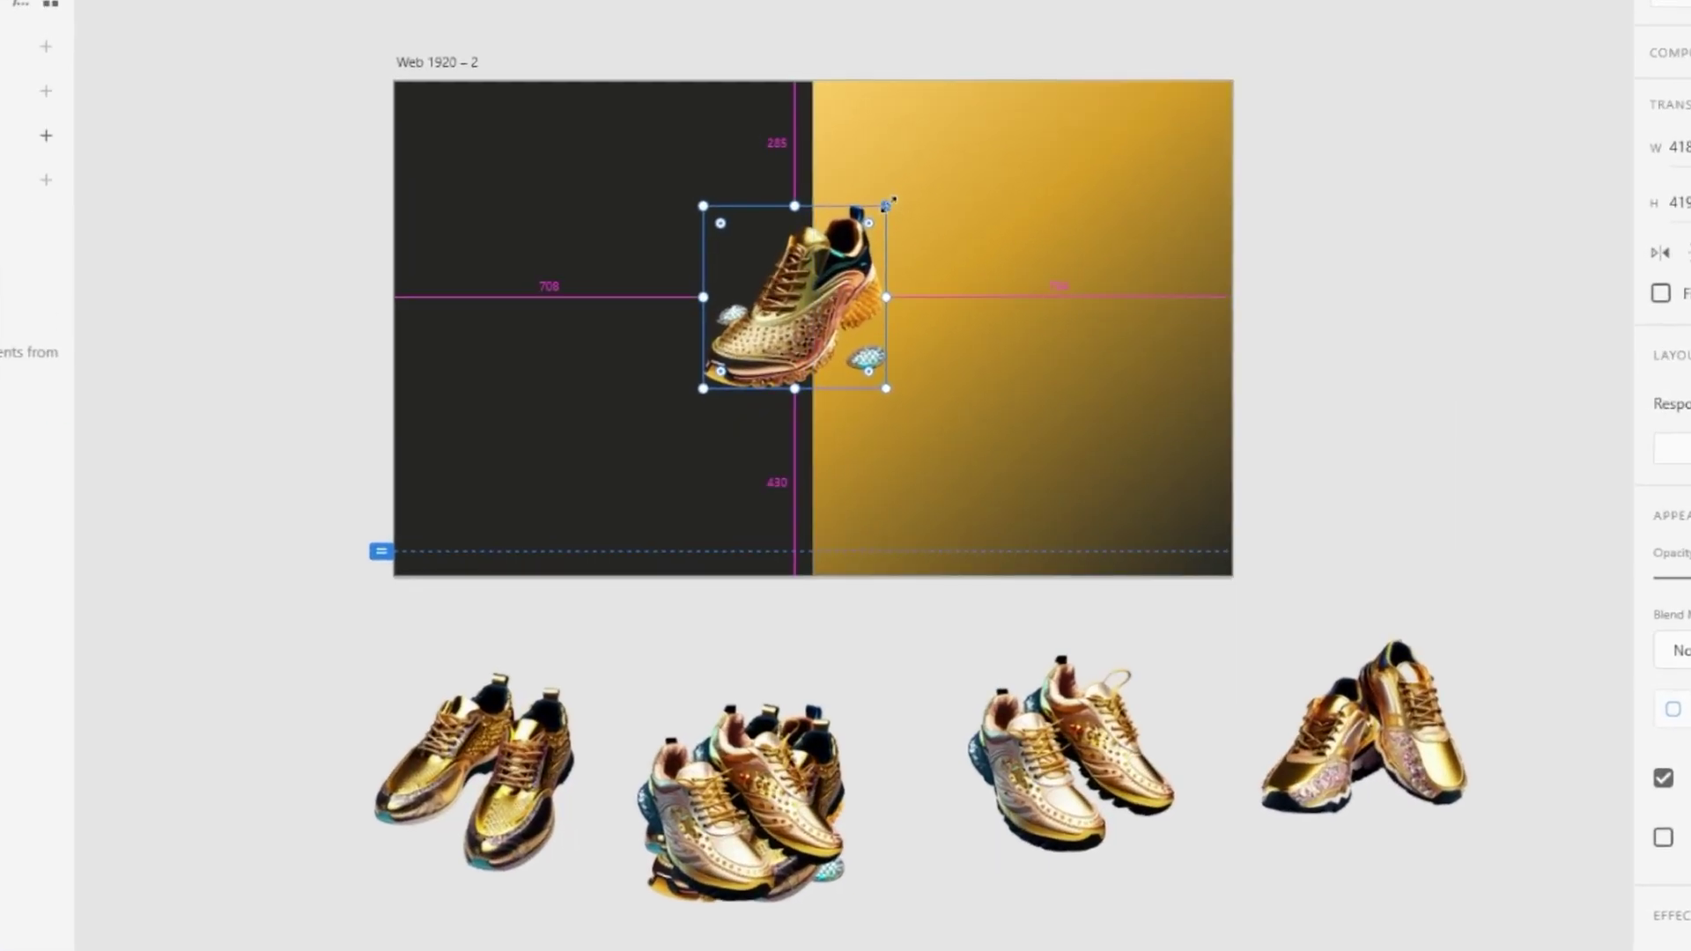
left_click_drag(888, 204, 951, 158)
mouse_move(850, 283)
left_mouse_down()
mouse_move(863, 275)
mouse_move(848, 305)
left_mouse_up()
Arrange three shoes in a row bottom-left, matching their sizes, silver-gold shoe third.
left_click(519, 731)
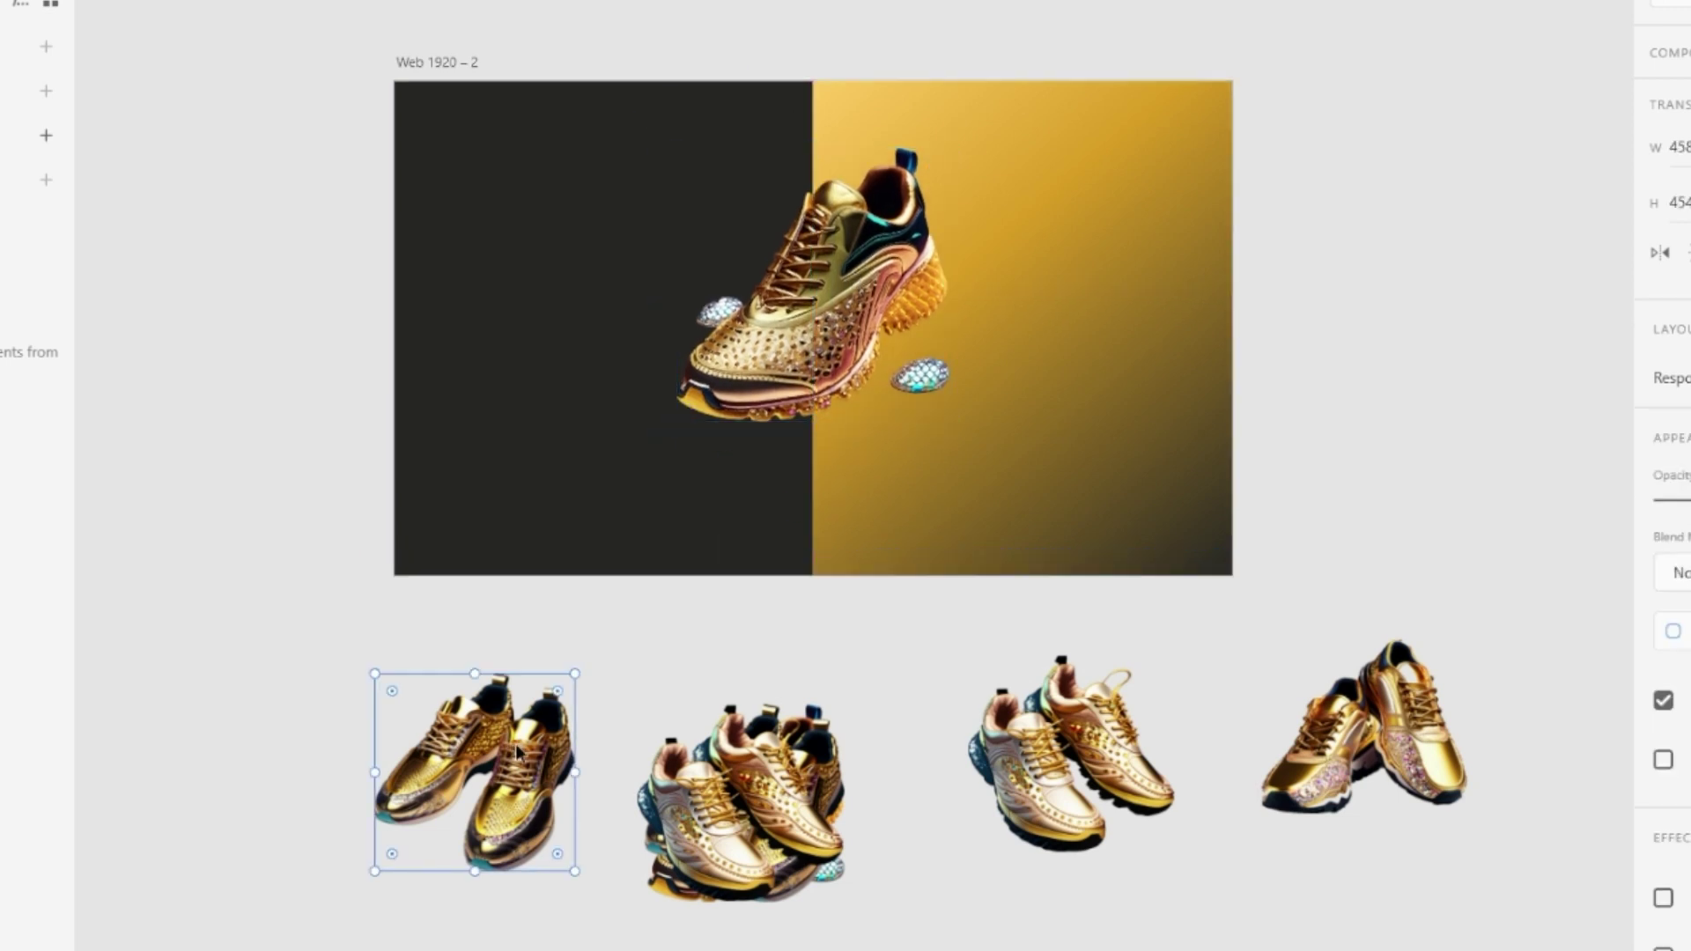
left_click_drag(519, 731, 445, 696)
left_click_drag(1064, 797, 628, 950)
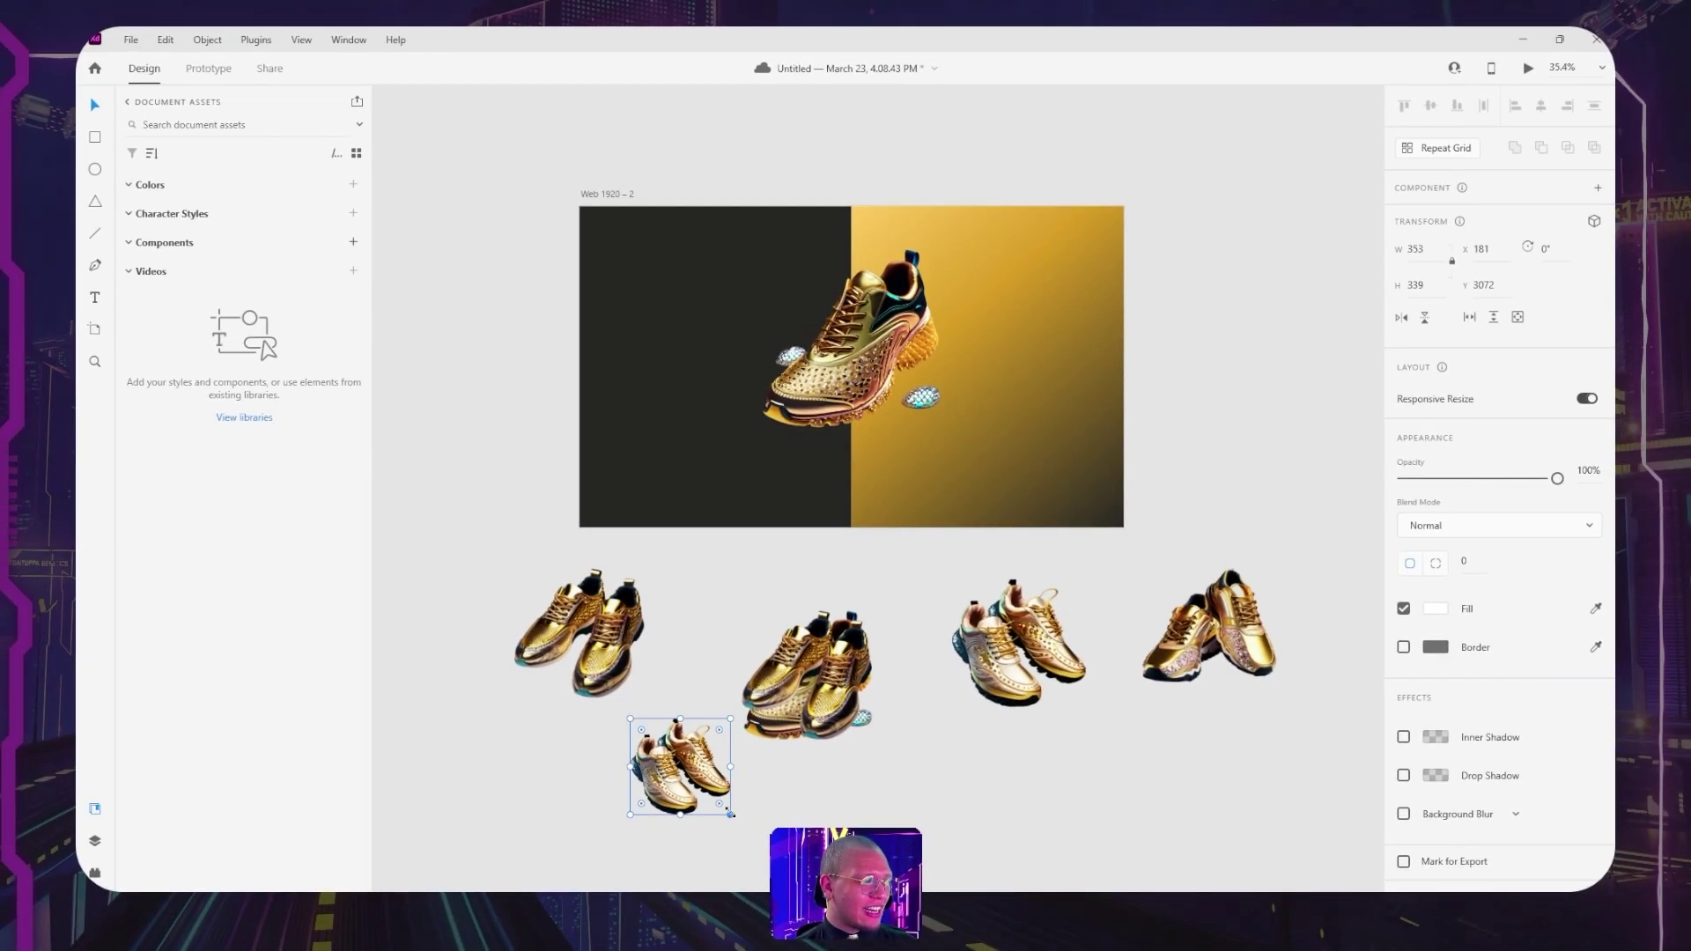
left_click_drag(730, 815, 434, 645)
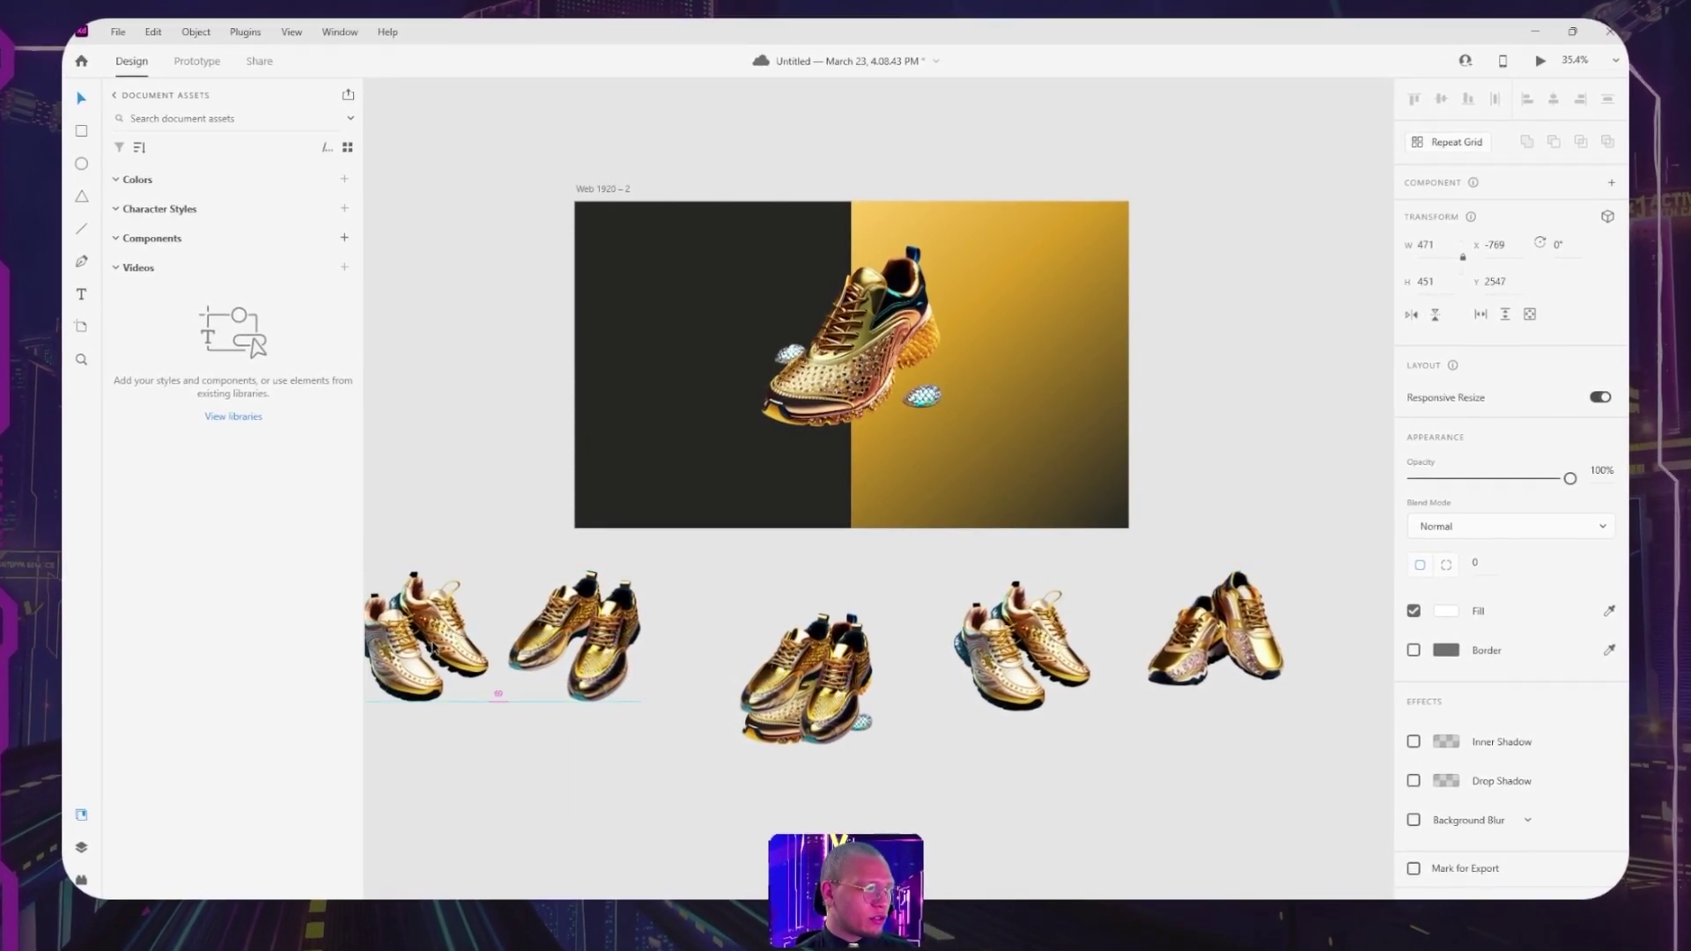
left_click_drag(1022, 651, 755, 667)
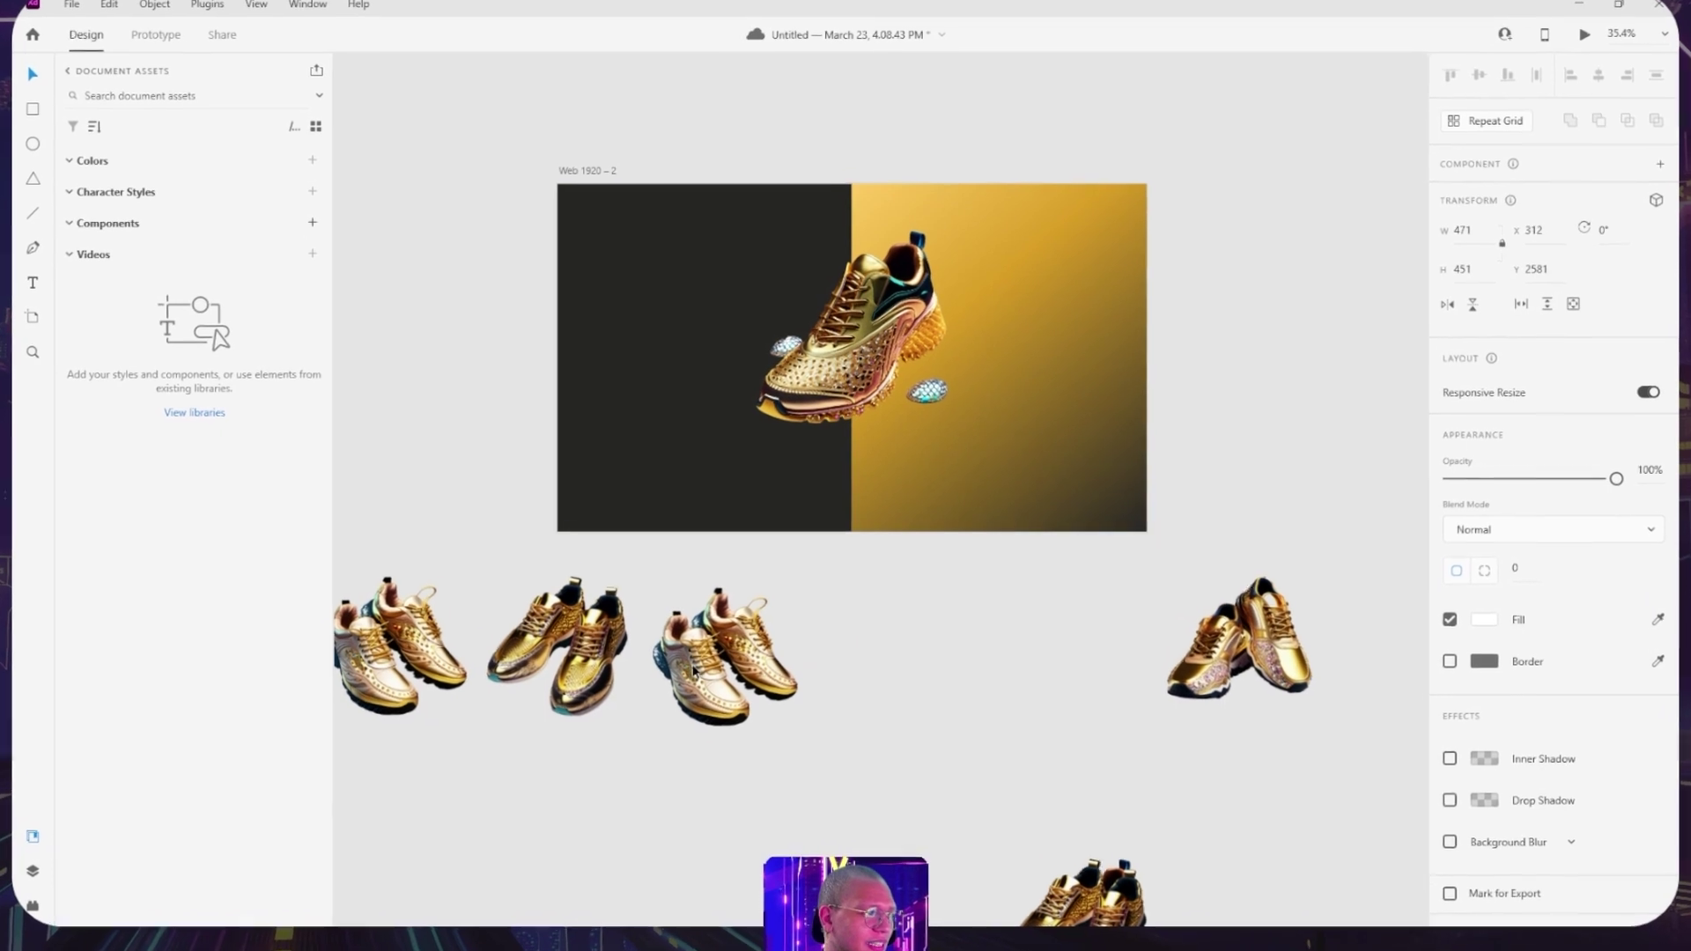
Select the three row shoes and scale them down to fit the dark half.
left_click_drag(410, 786, 809, 648)
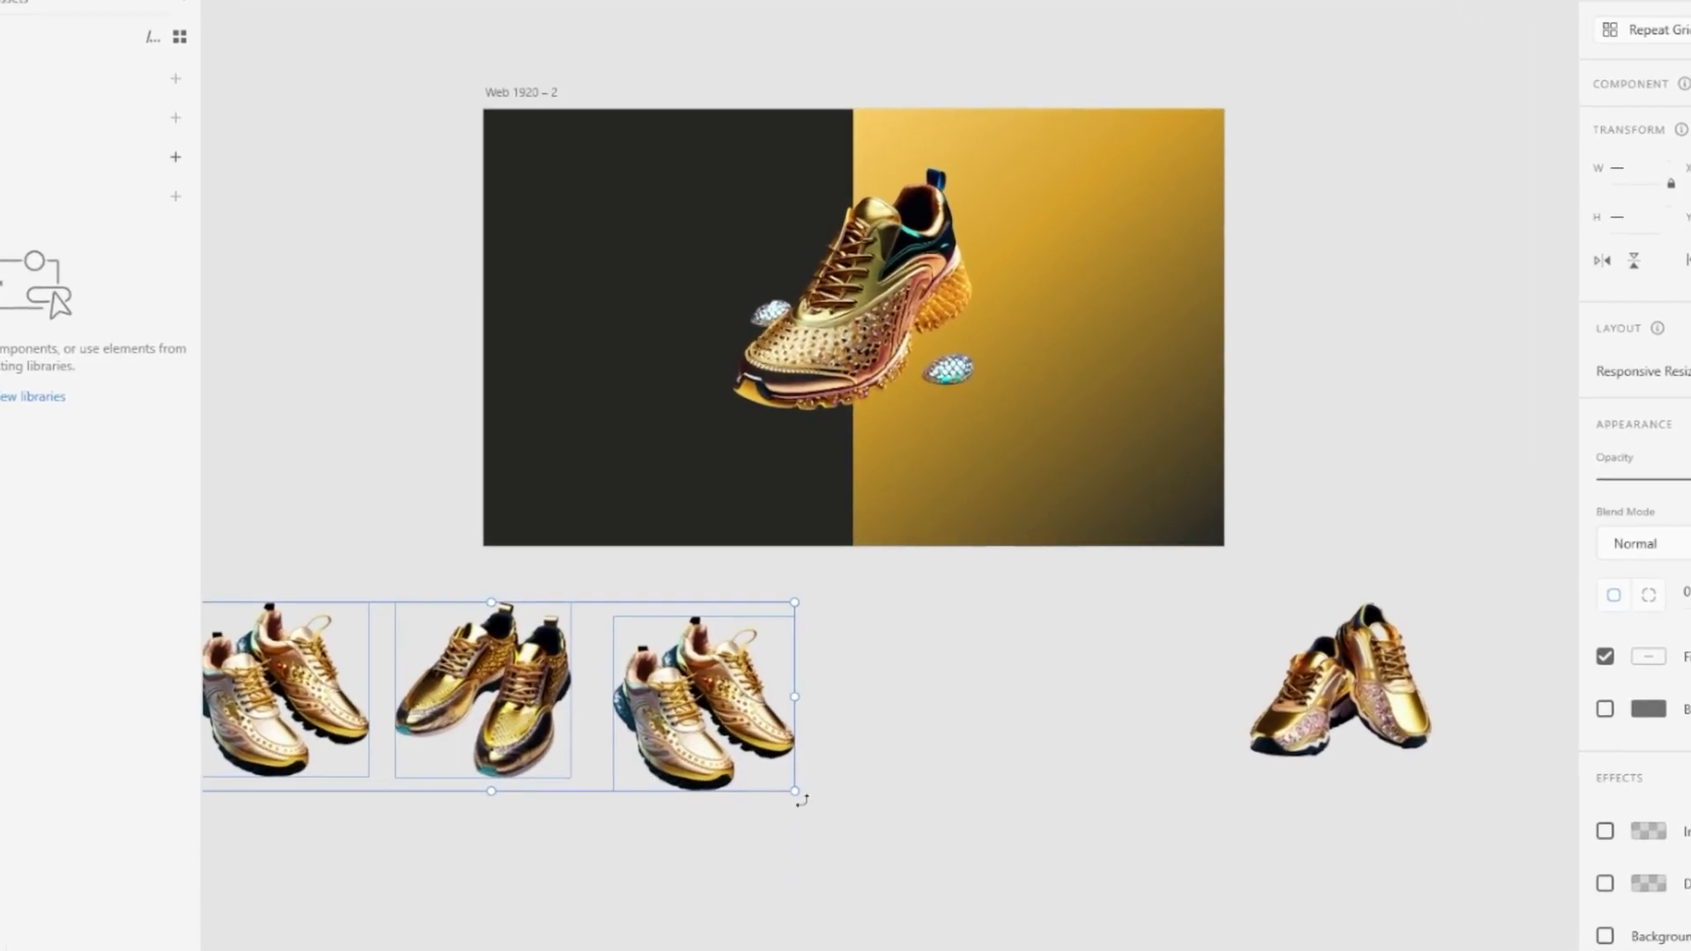
left_click_drag(797, 777, 704, 725)
left_click(769, 669)
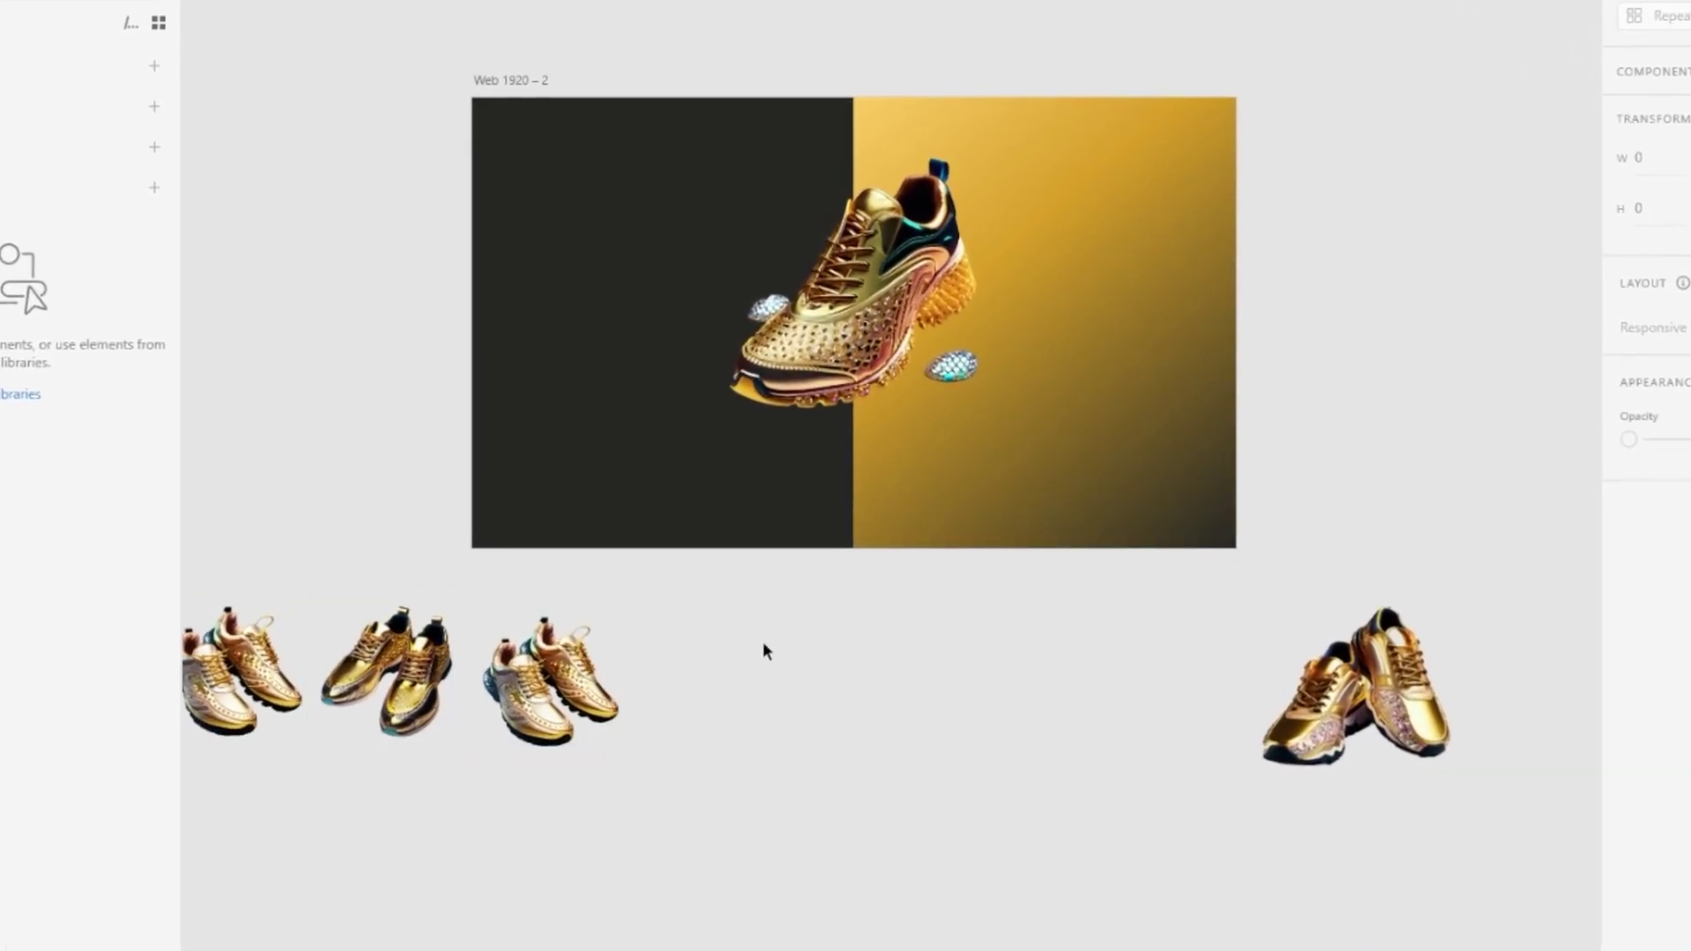
left_click_drag(763, 650, 238, 766)
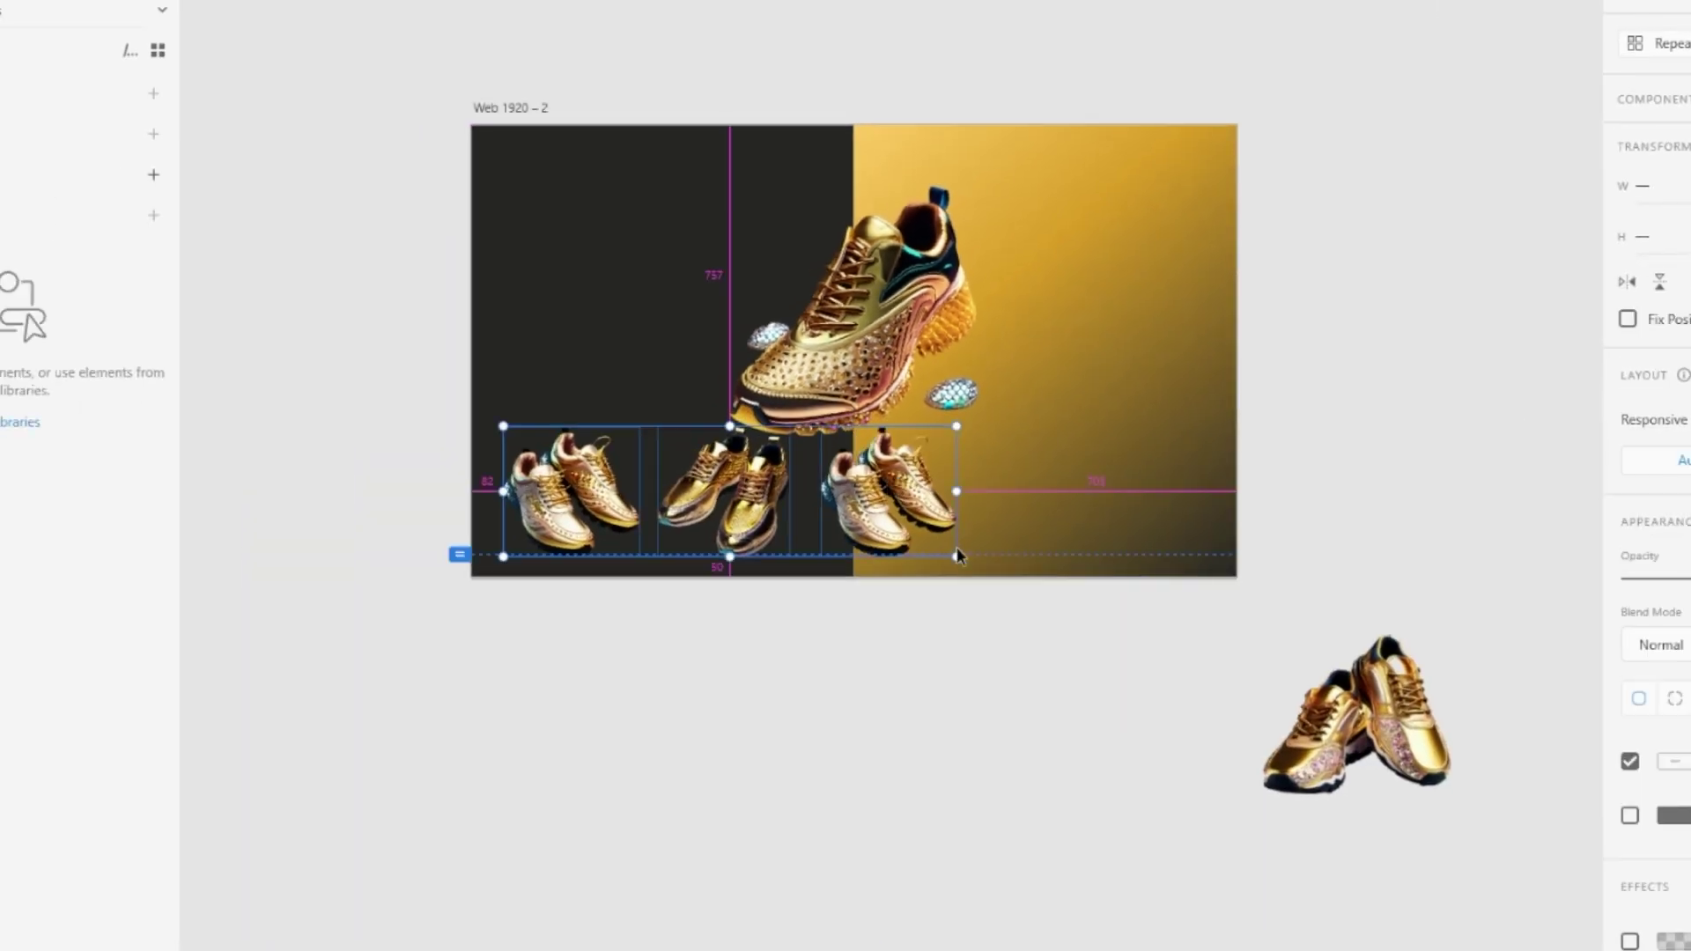
left_click_drag(956, 552, 730, 504)
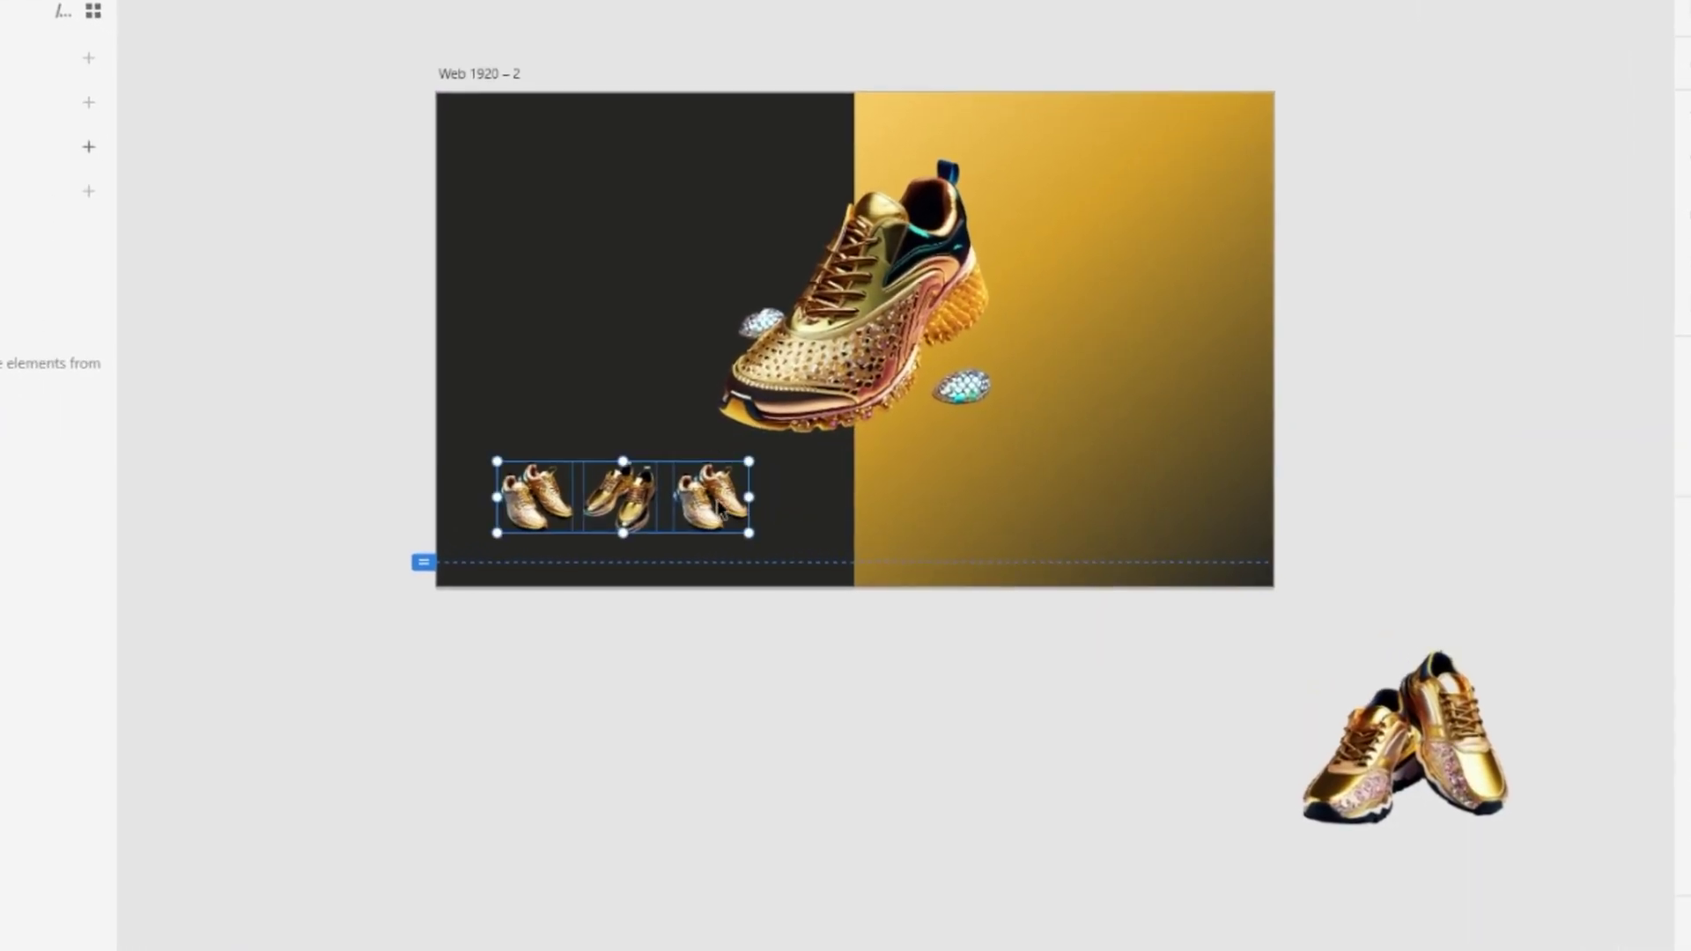
Start the heading by typing 'Lux' on the dark panel and select it for restyling.
left_click(552, 268)
key("Escape")
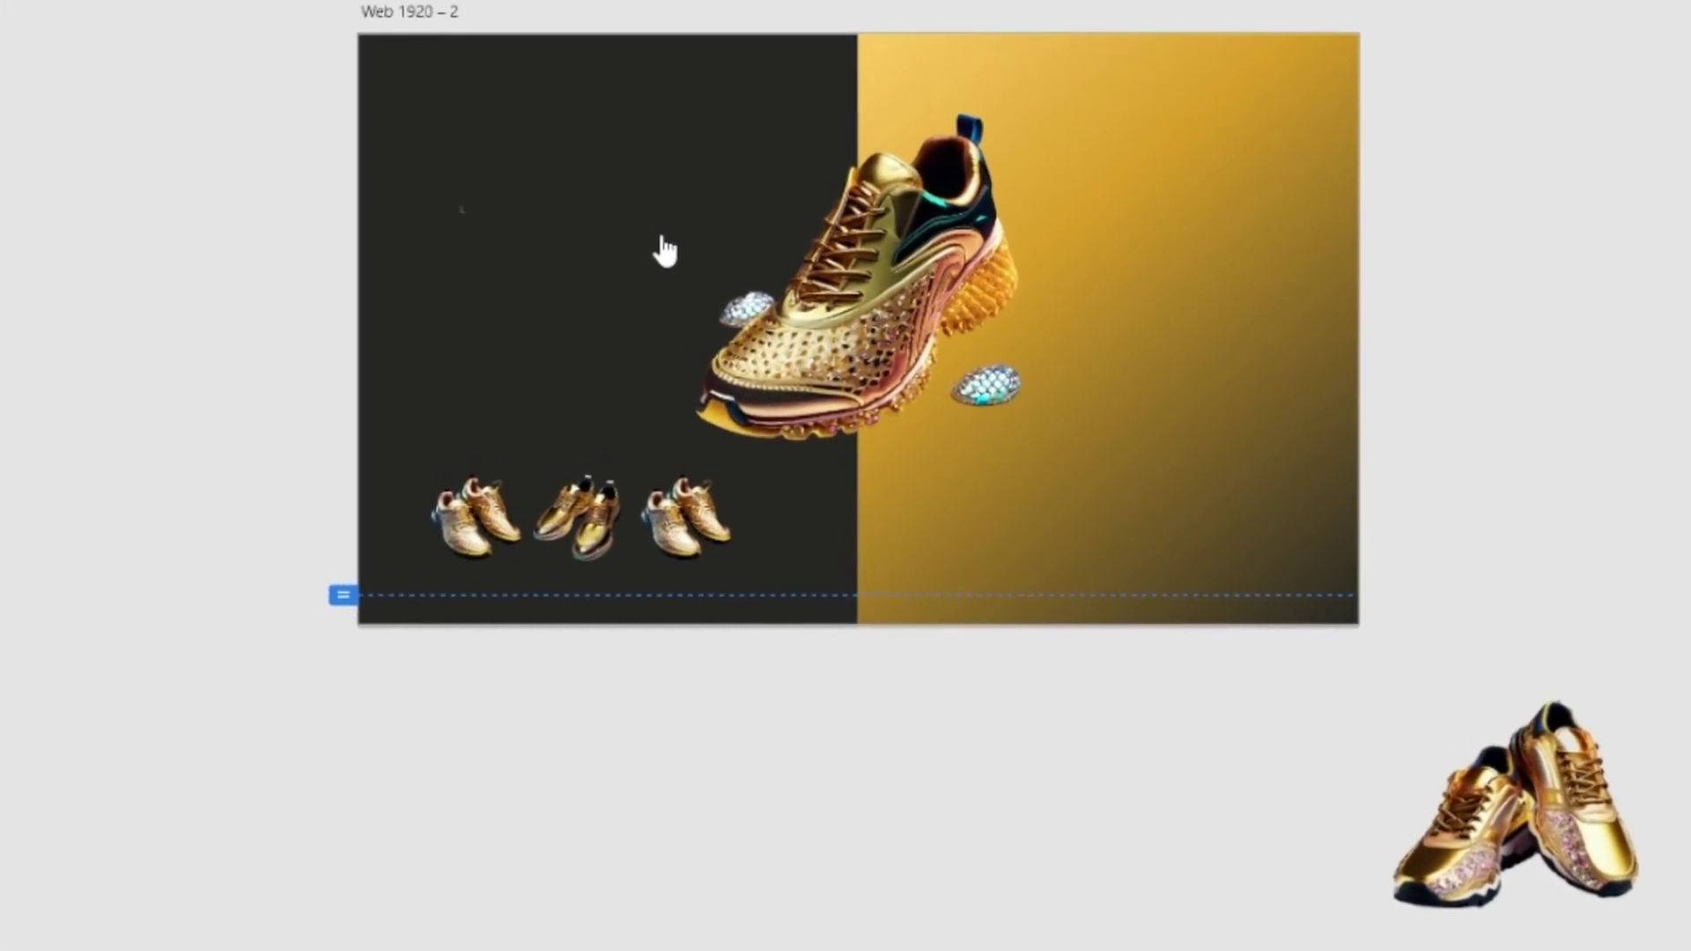
left_click(462, 208)
type("Lux")
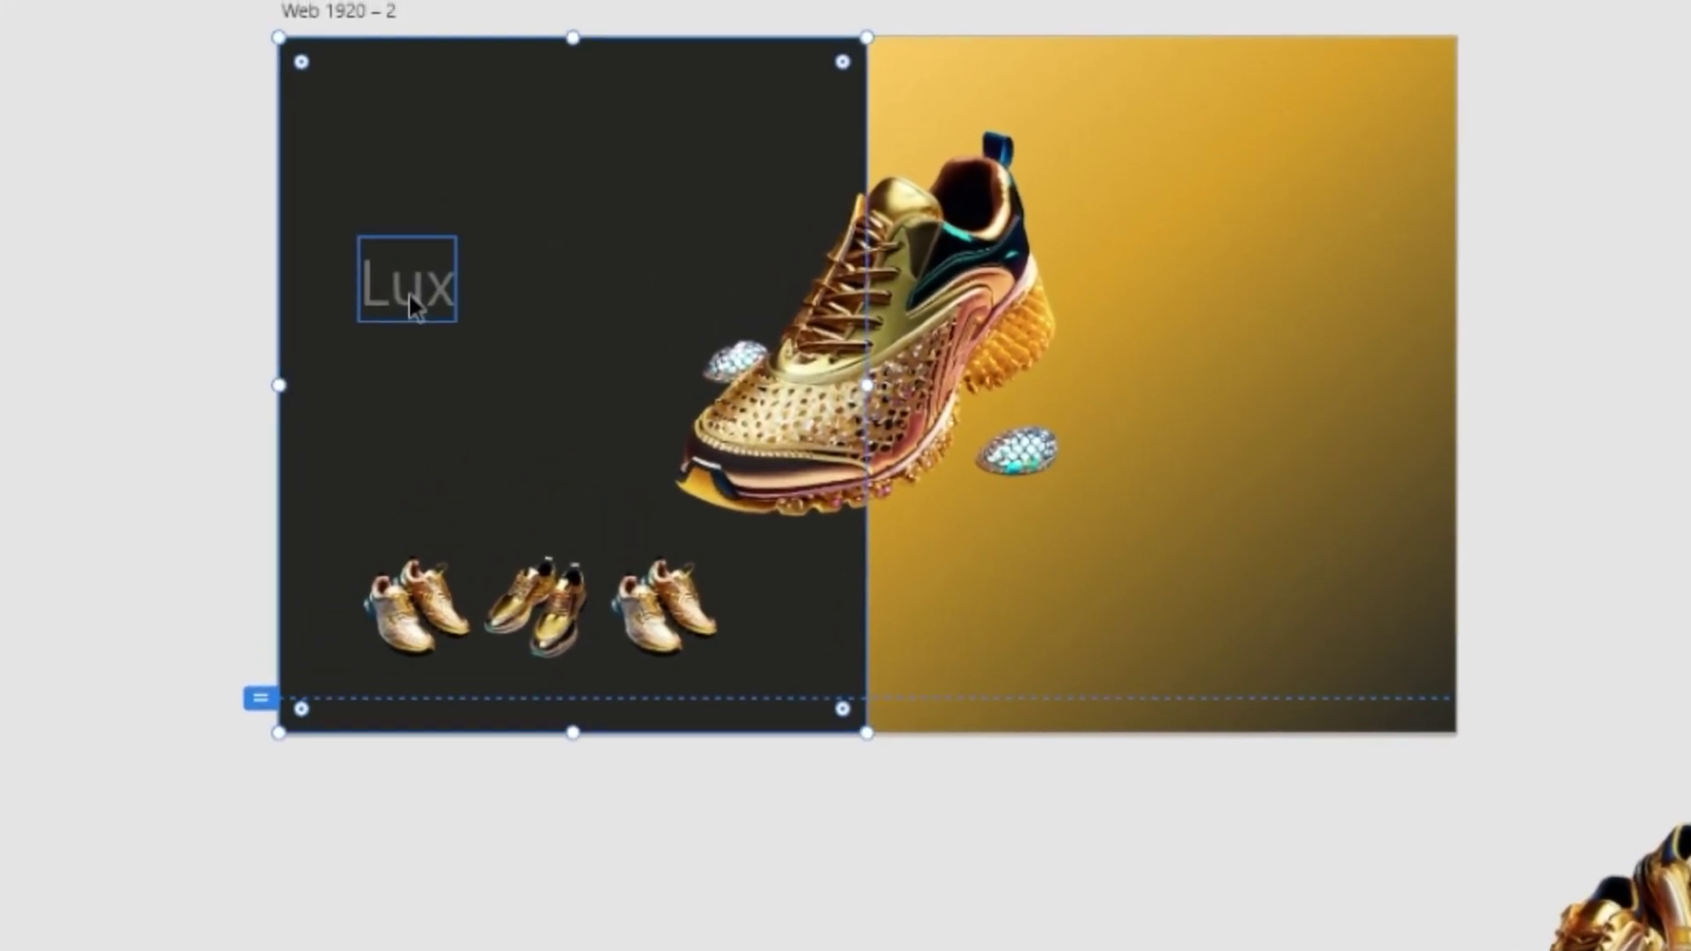
double_click(410, 304)
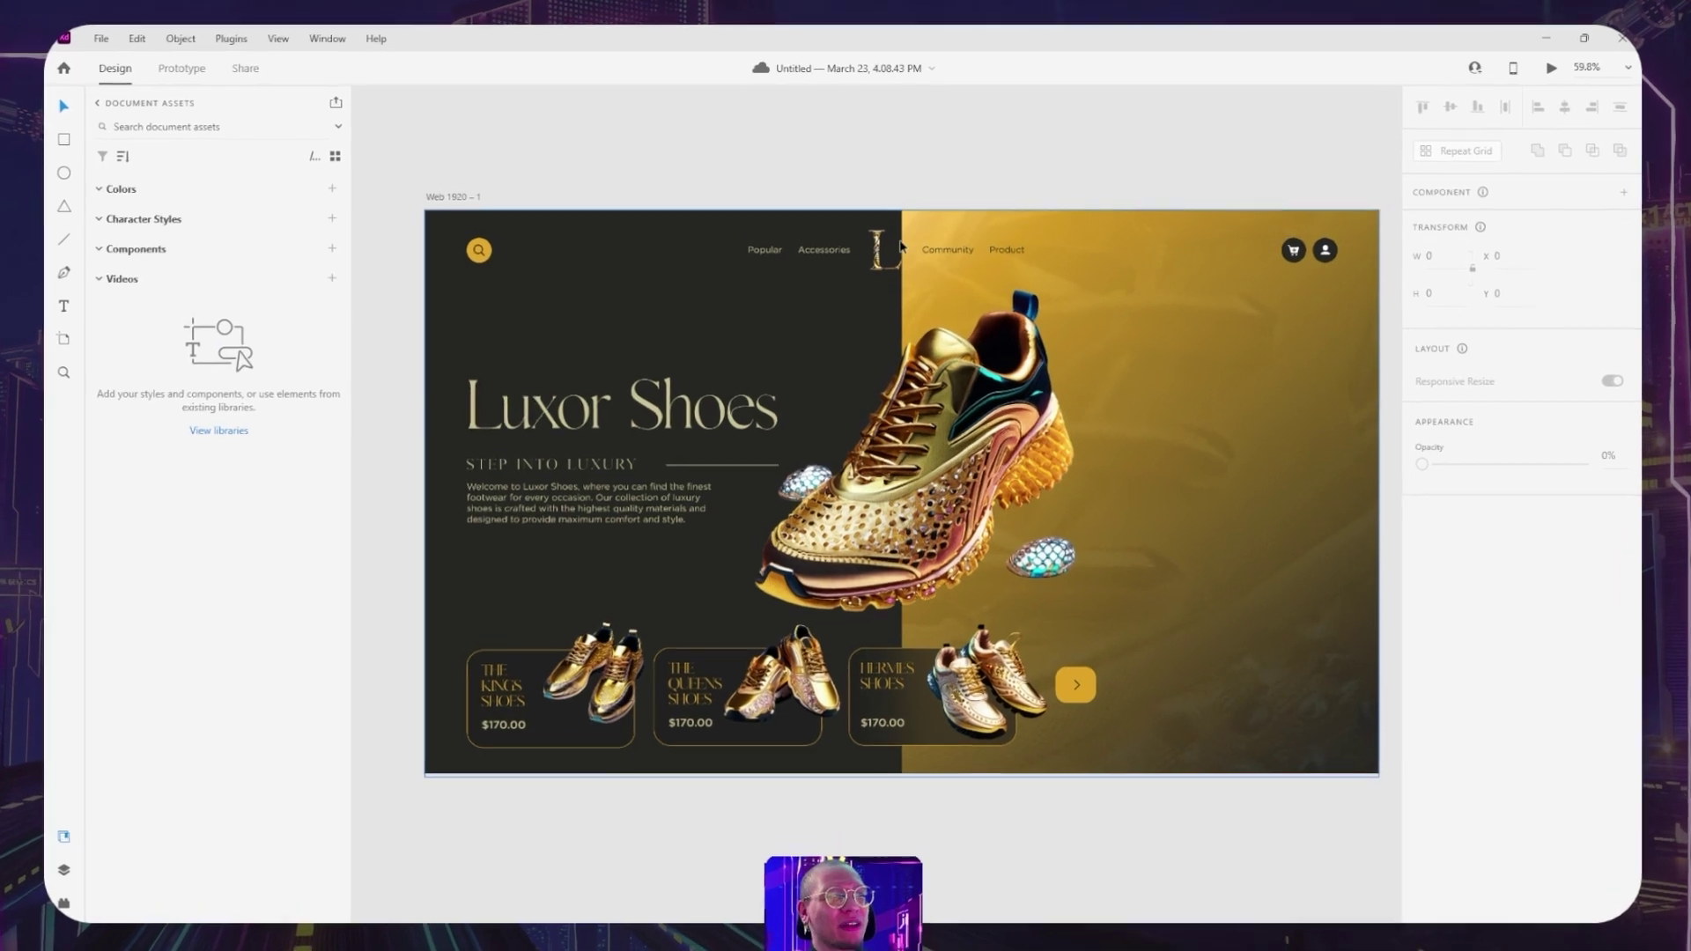
scroll(901, 247, "up", 2, "ctrl")
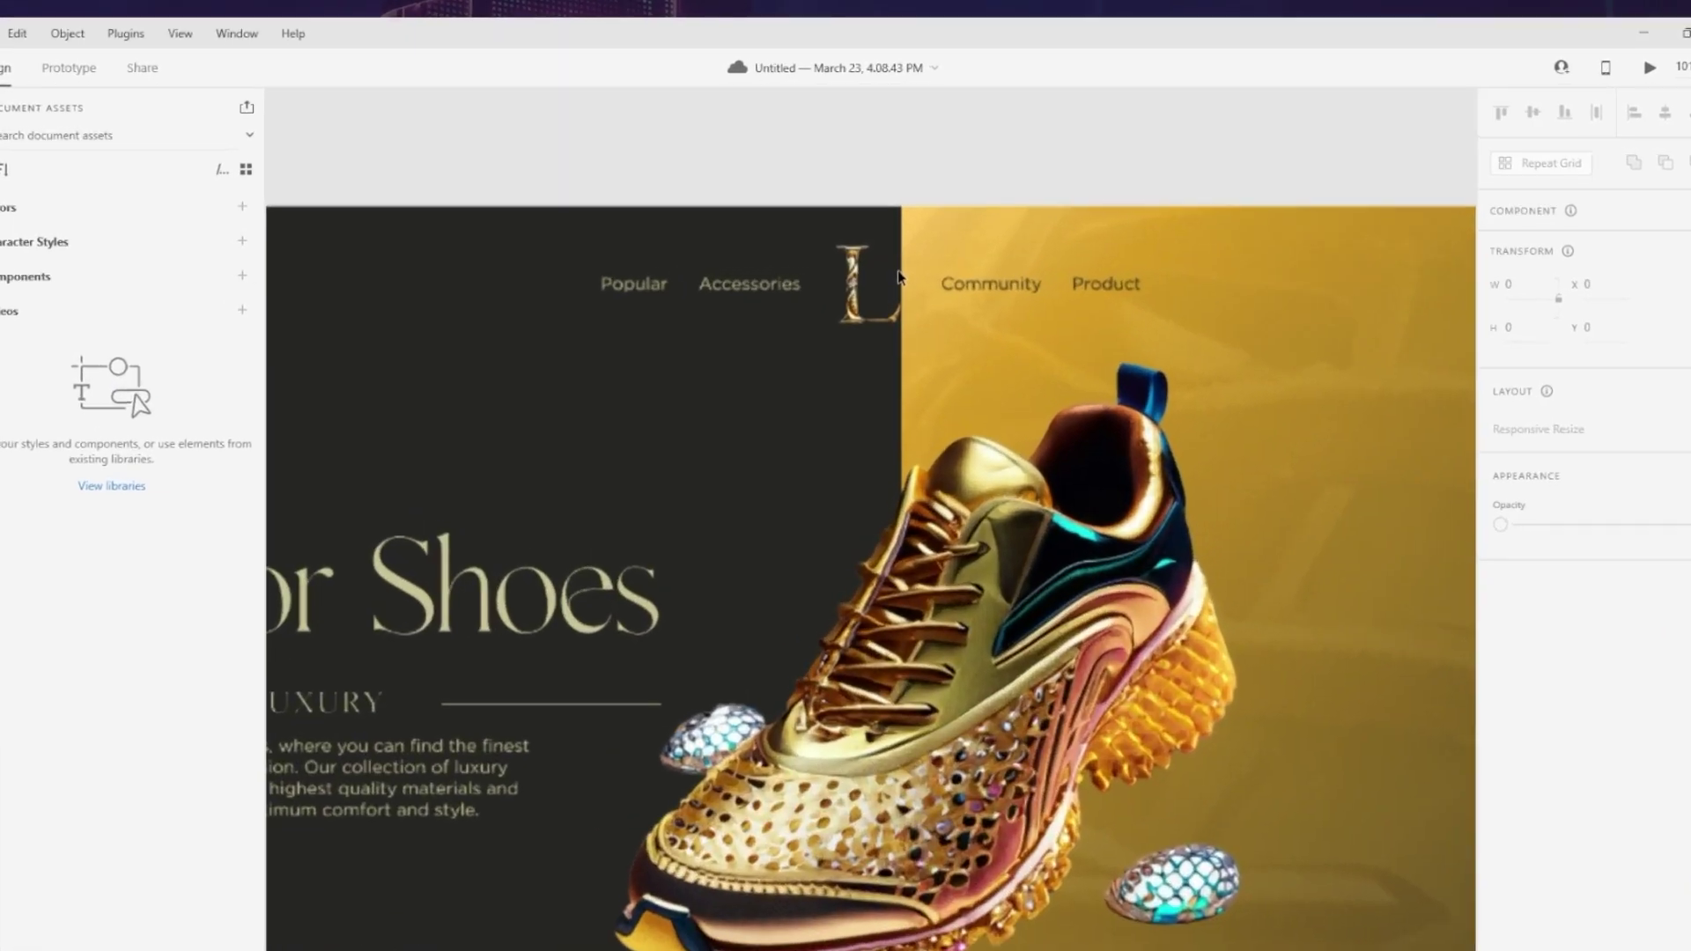
scroll(911, 344, "down", 2, "ctrl")
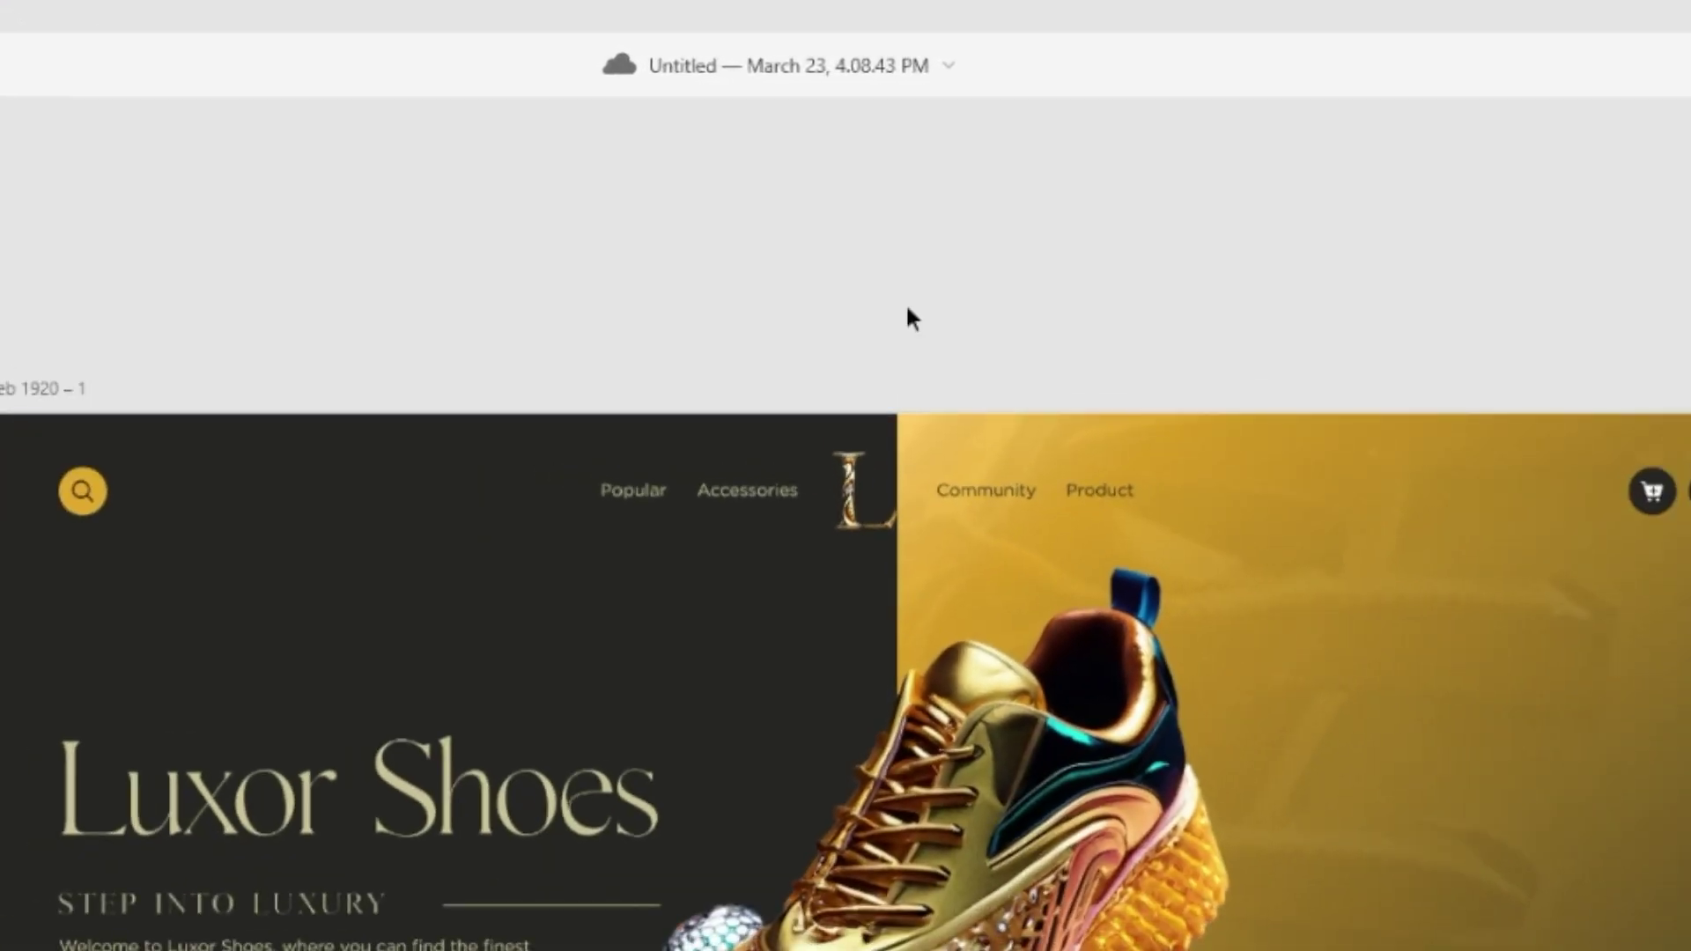